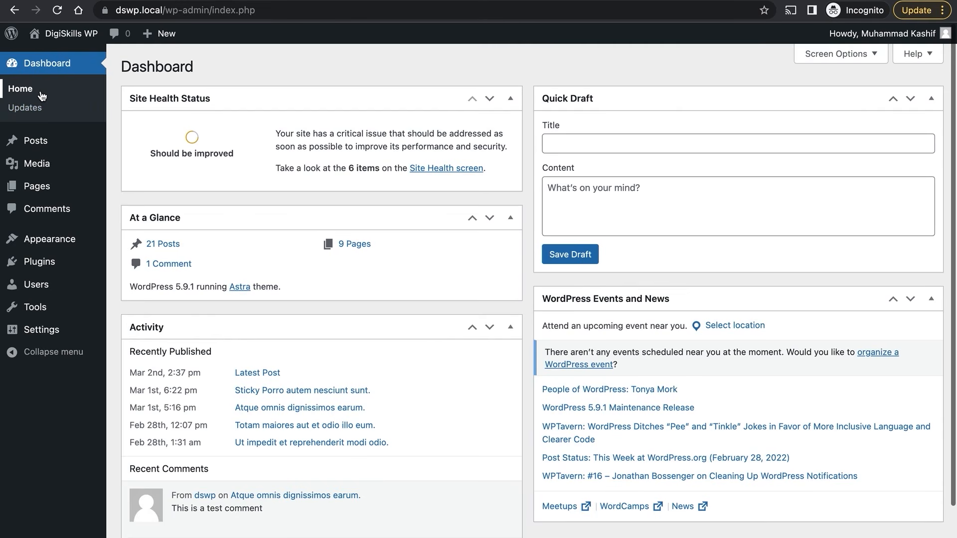
Go to the Pages list (11 pages) and start a new page with Add New.
mouse_move(59, 191)
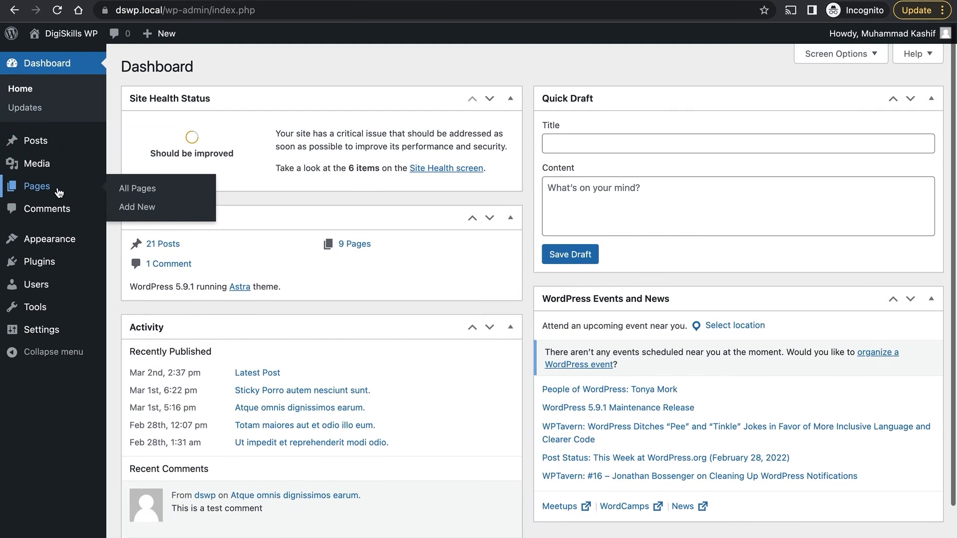
click(127, 192)
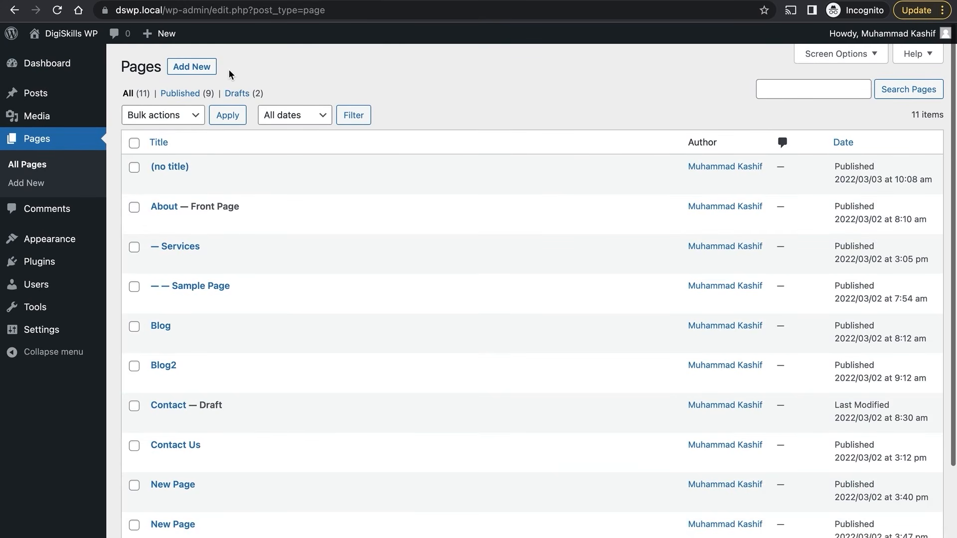
scroll(228, 69, up, 5)
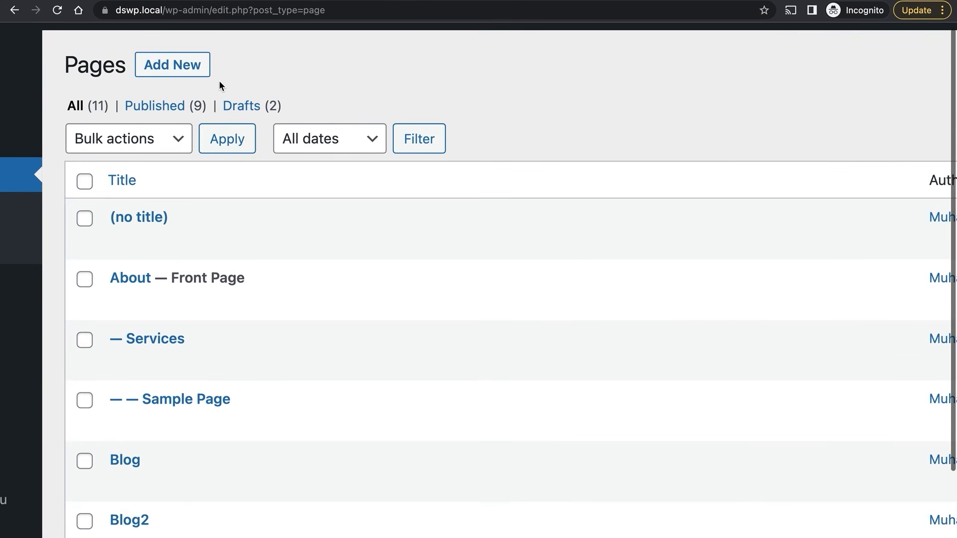
click(183, 70)
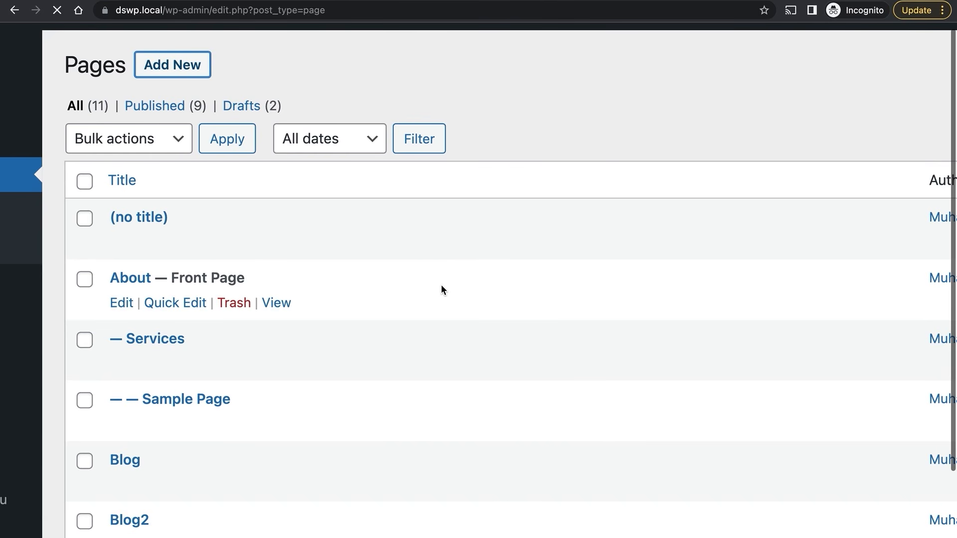
scroll(441, 286, down, 6)
scroll(441, 286, up, 7)
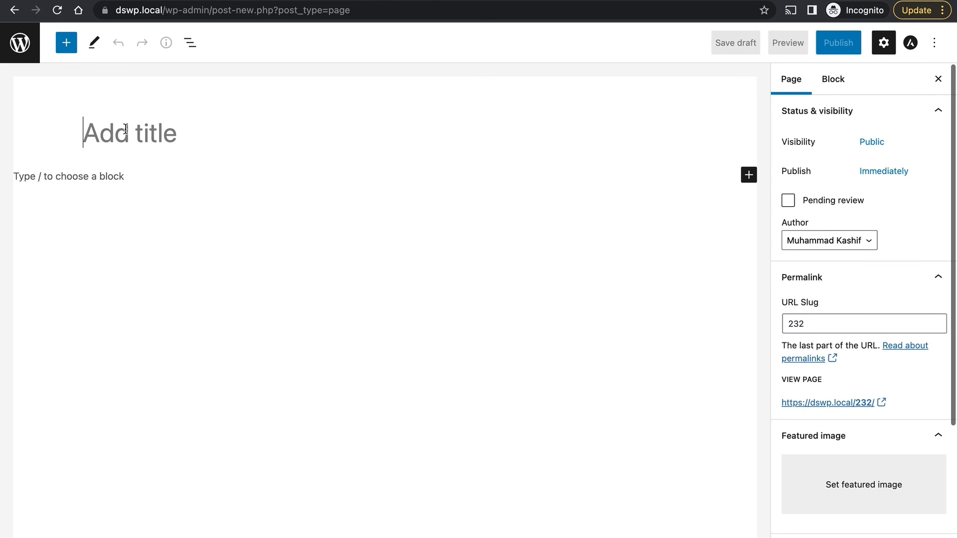
Title the page 'Page Using Blocks' and copy the Lorem Ipsum paragraph from TextEdit.
text(P)
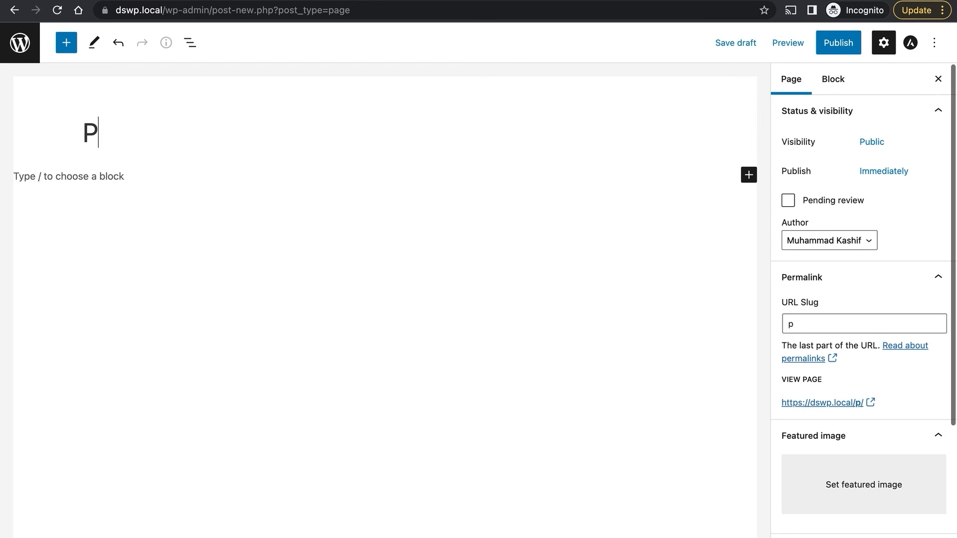
text(age U)
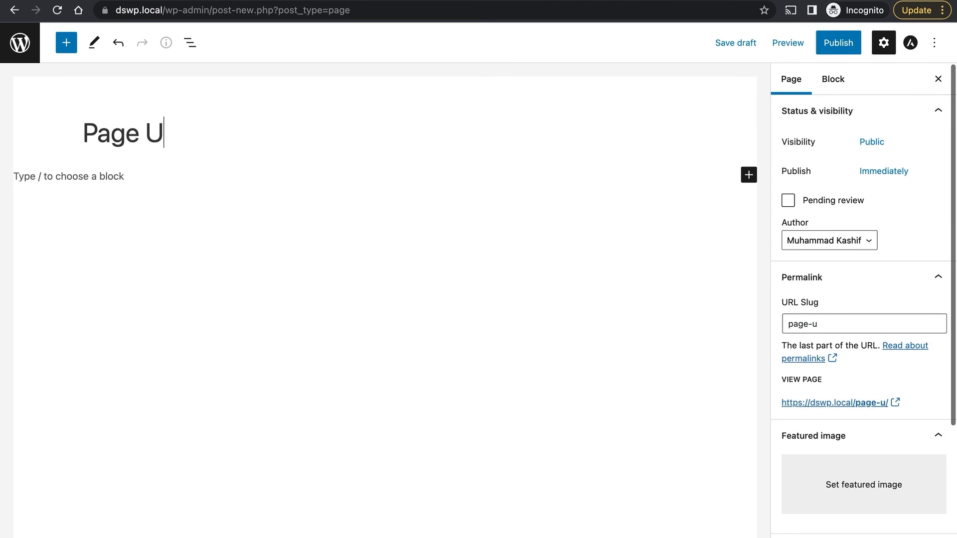
text(sing Block)
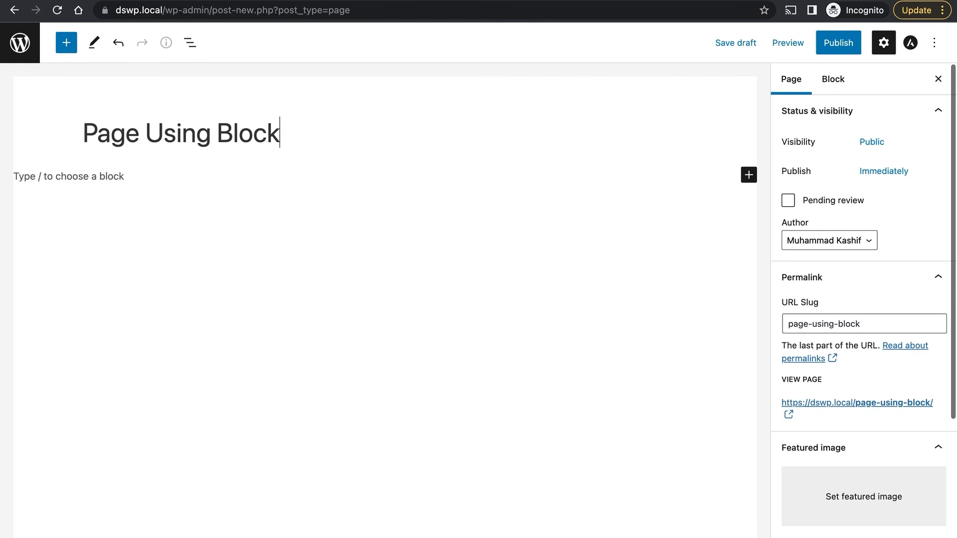
text(s)
click(158, 173)
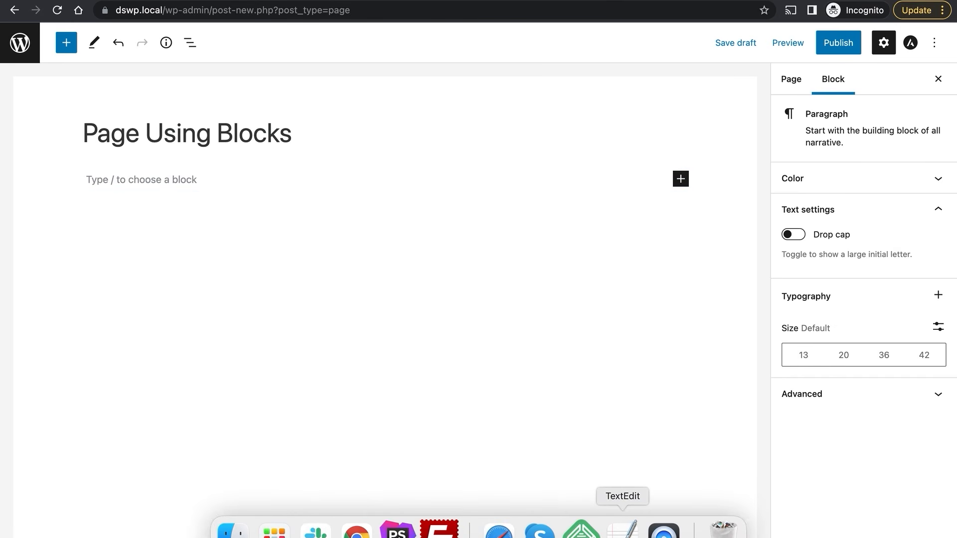
click(620, 526)
drag(259, 172, 86, 106)
key(super+c)
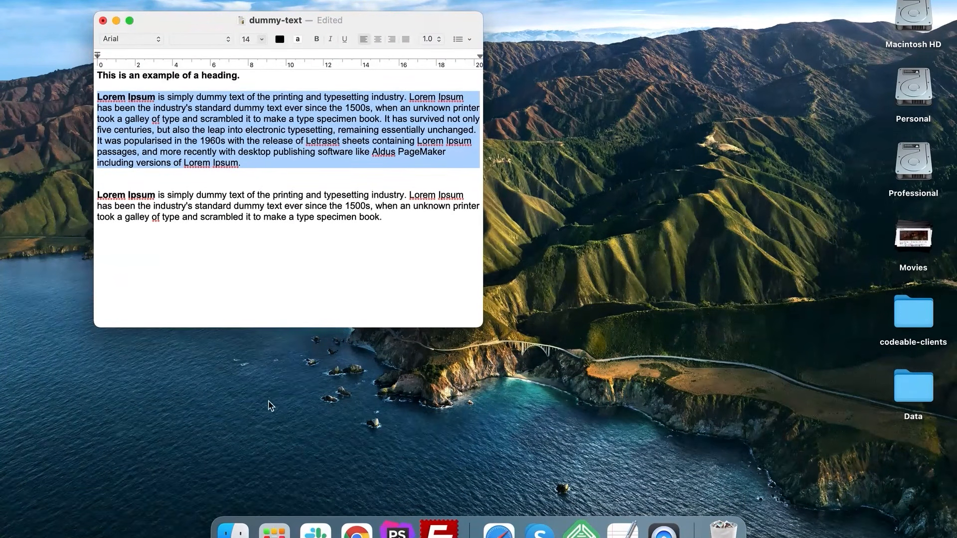
click(356, 528)
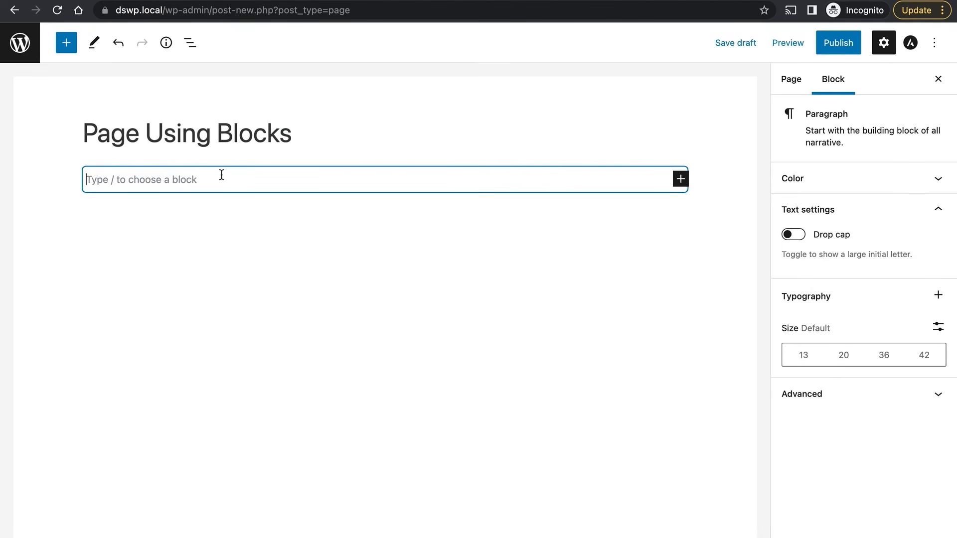
Paste the Lorem Ipsum paragraph into the empty first block and deselect it.
key(super+v)
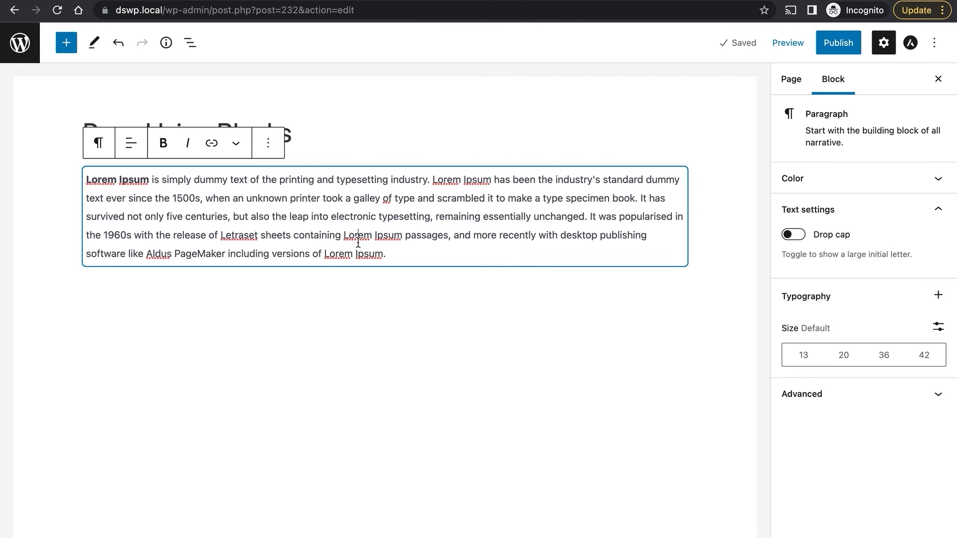
drag(395, 254, 85, 175)
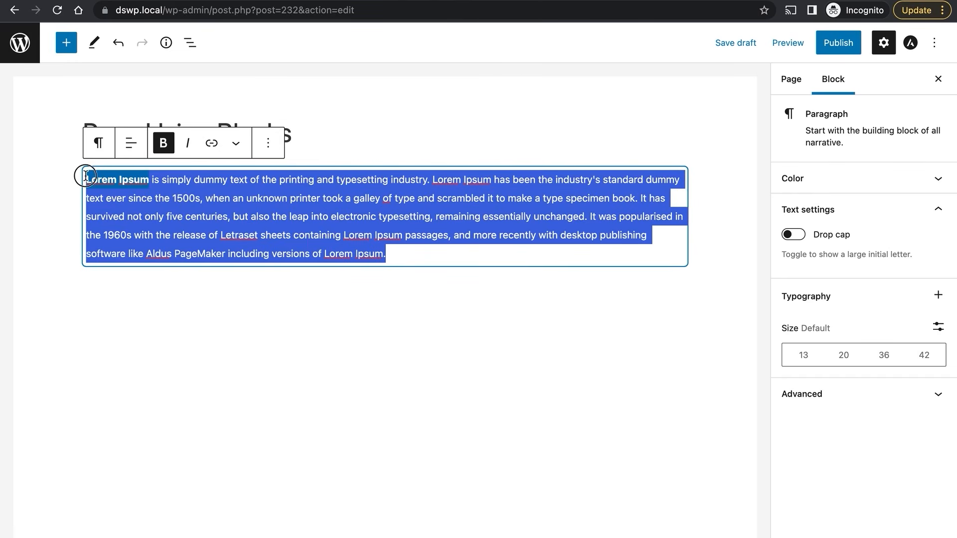
click(418, 245)
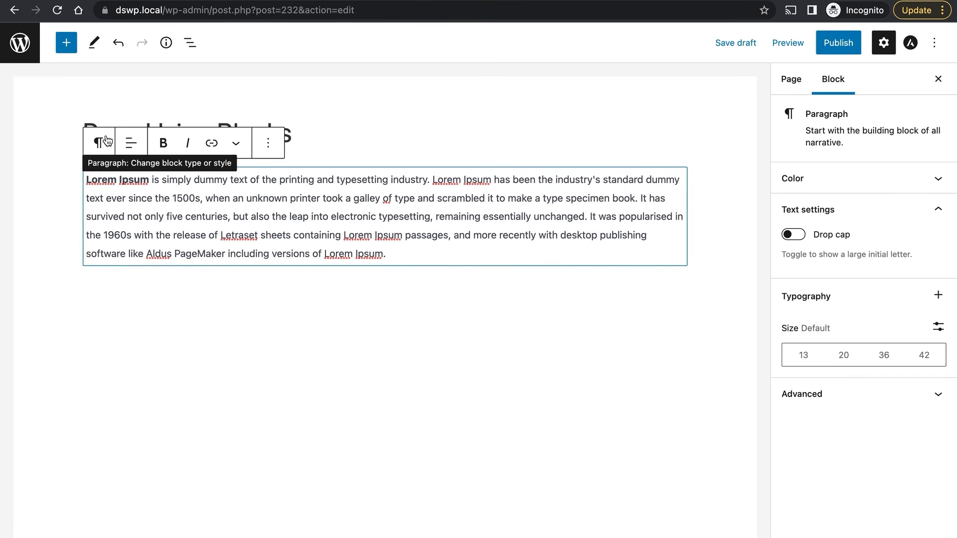
drag(394, 256, 420, 260)
click(156, 215)
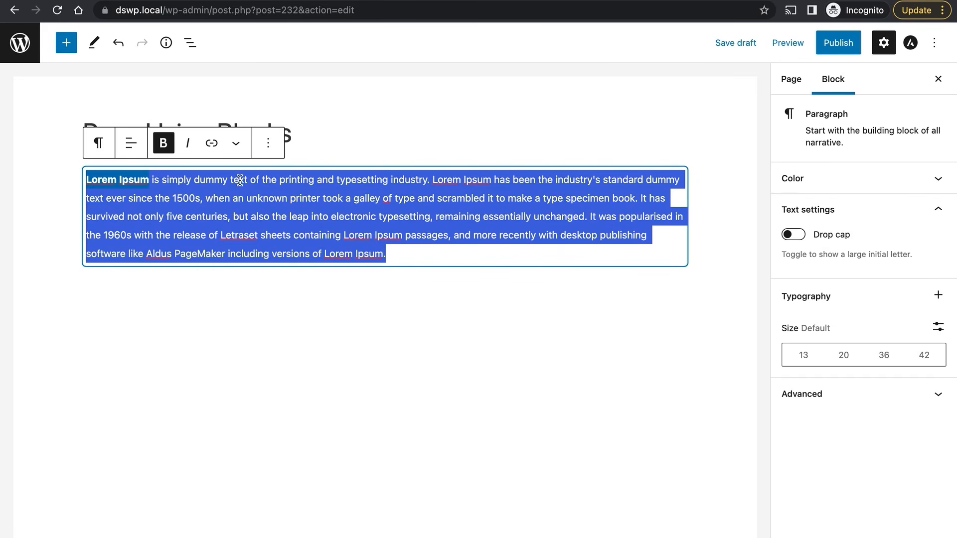
click(239, 235)
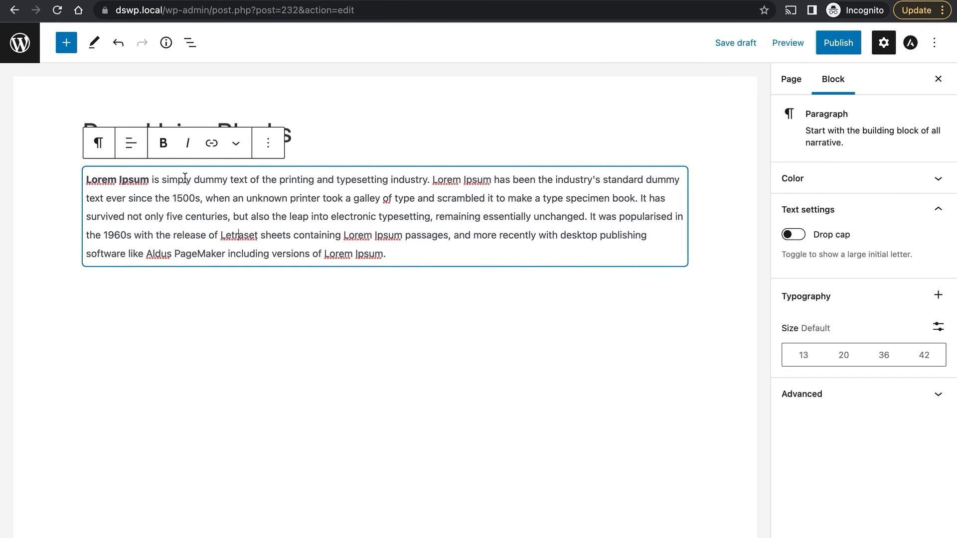
Make the phrase 'but also the leap' bold.
click(241, 216)
click(309, 213)
drag(309, 213, 234, 215)
click(164, 146)
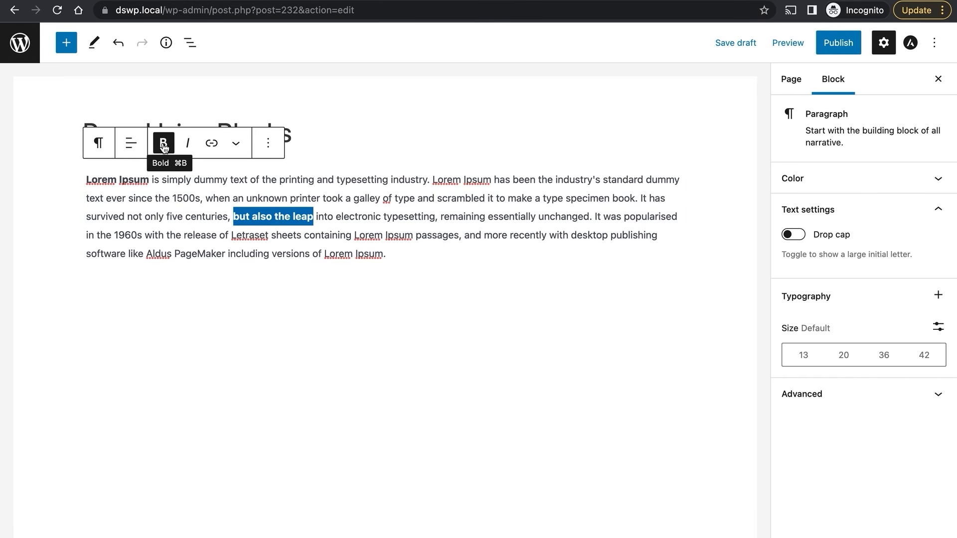
click(364, 215)
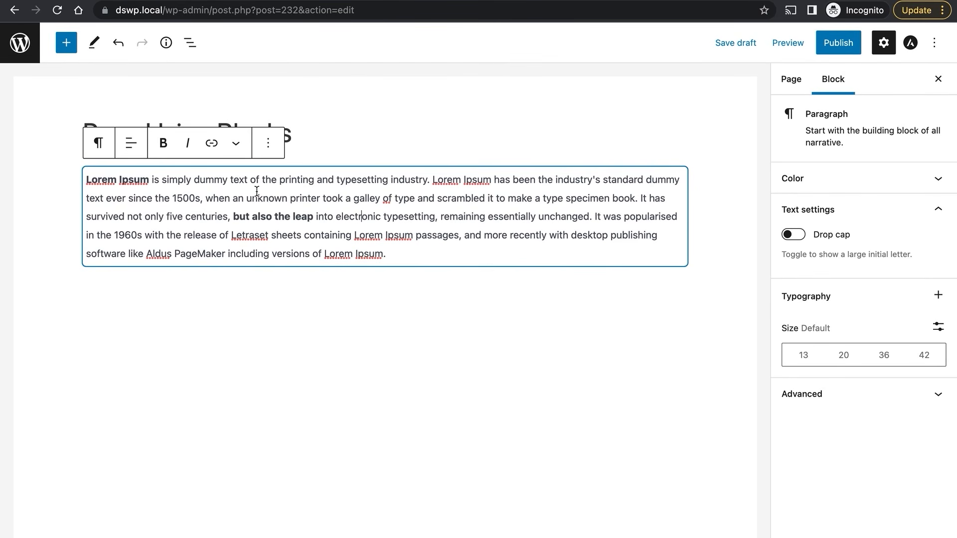
Link 'Lorem Ipsum passages' to the Blog page and italicise 'five centuries'.
click(354, 236)
drag(354, 236, 457, 237)
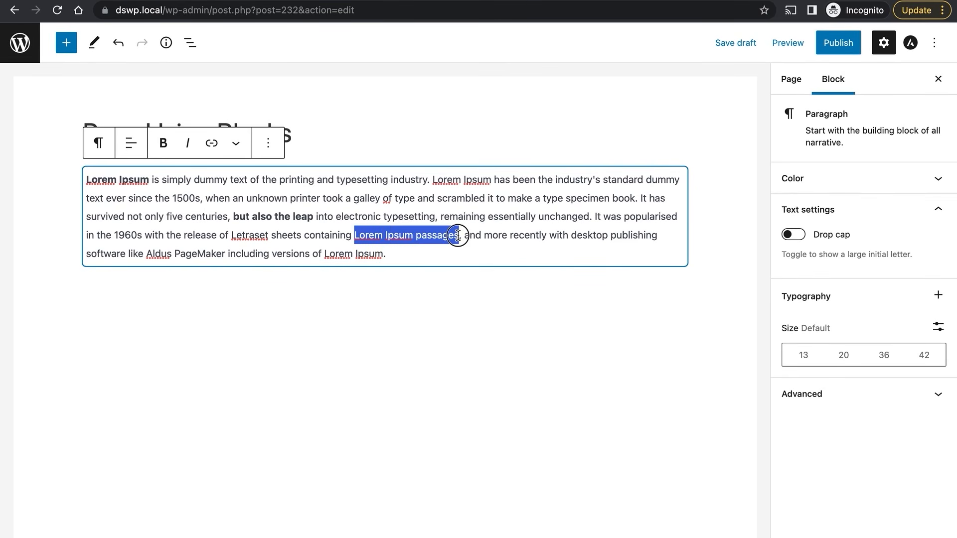
click(212, 144)
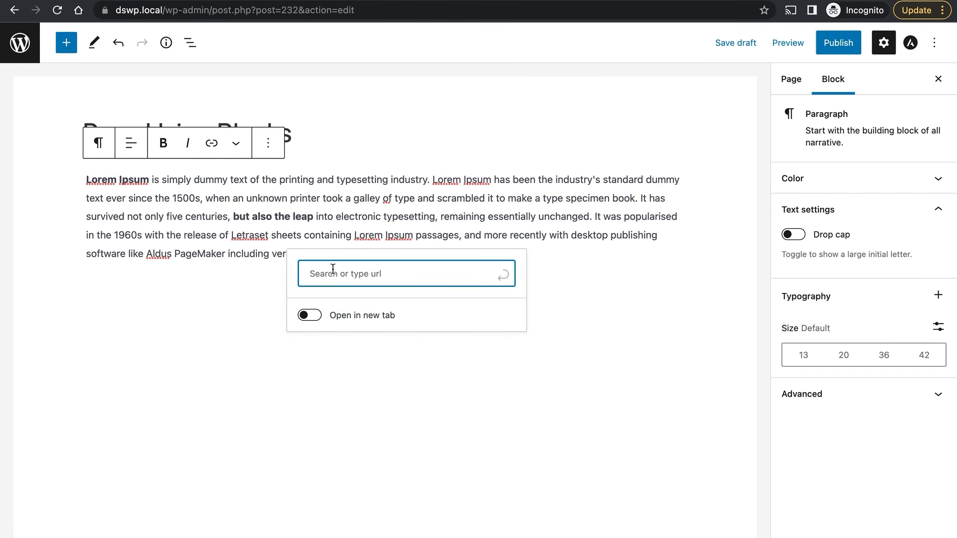
text(blog)
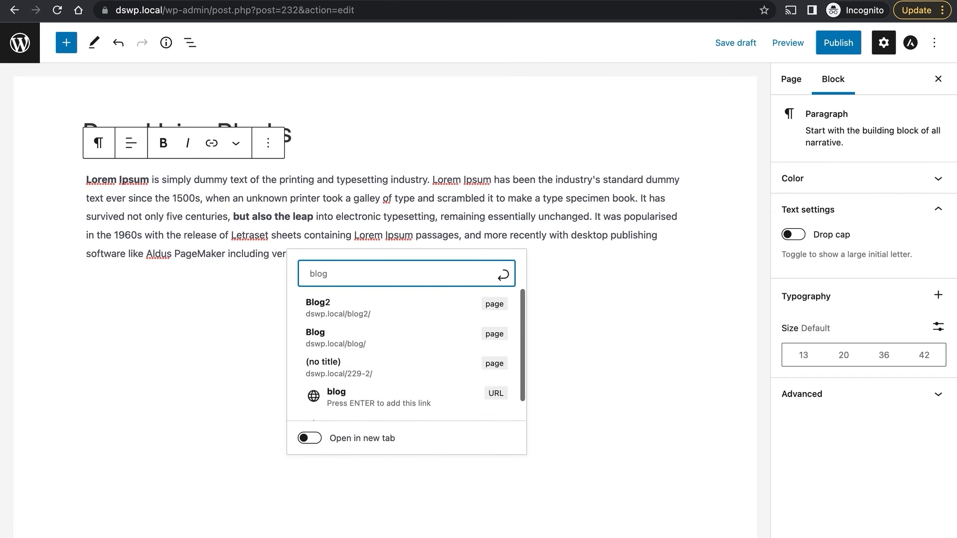
click(353, 341)
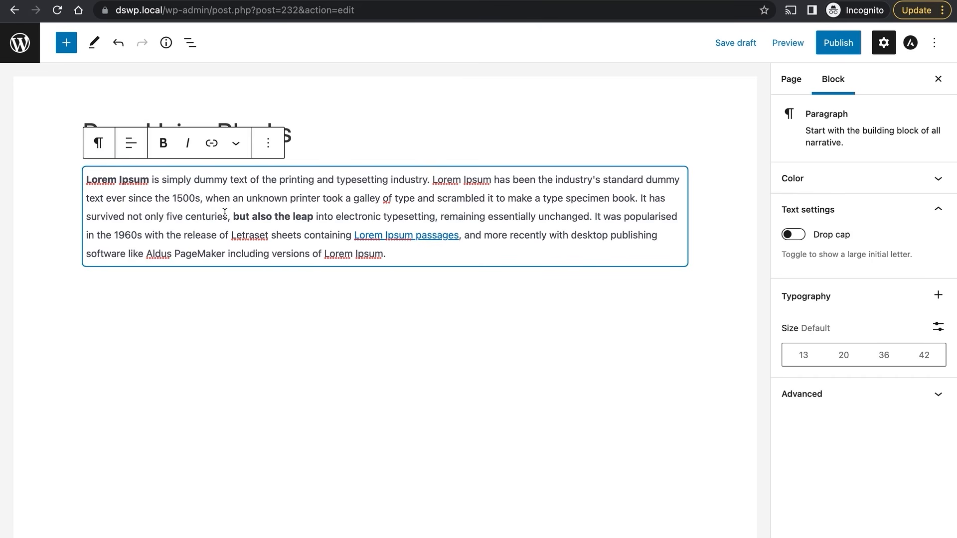
drag(230, 216, 165, 216)
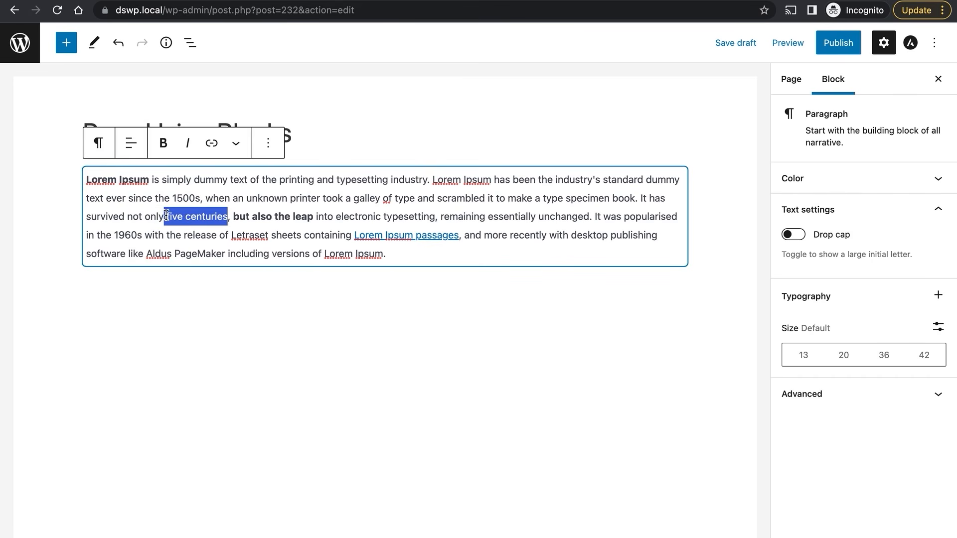
click(187, 143)
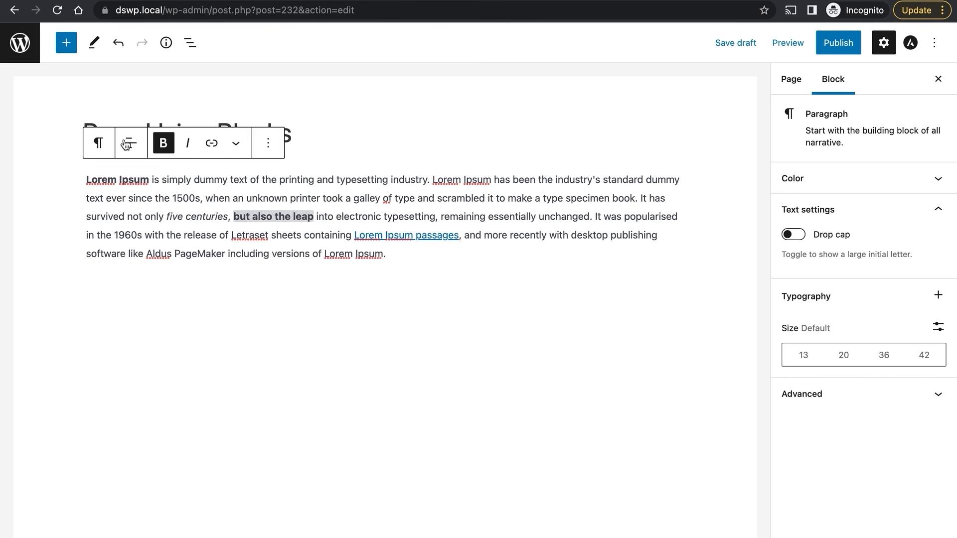
Try centre and right alignment on the paragraph, then set it back to left.
click(130, 147)
click(157, 209)
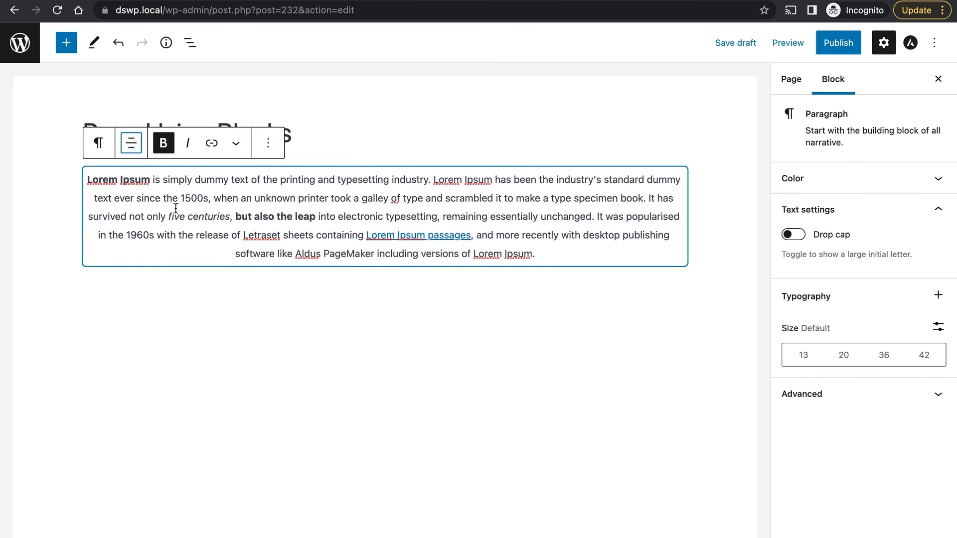
click(132, 146)
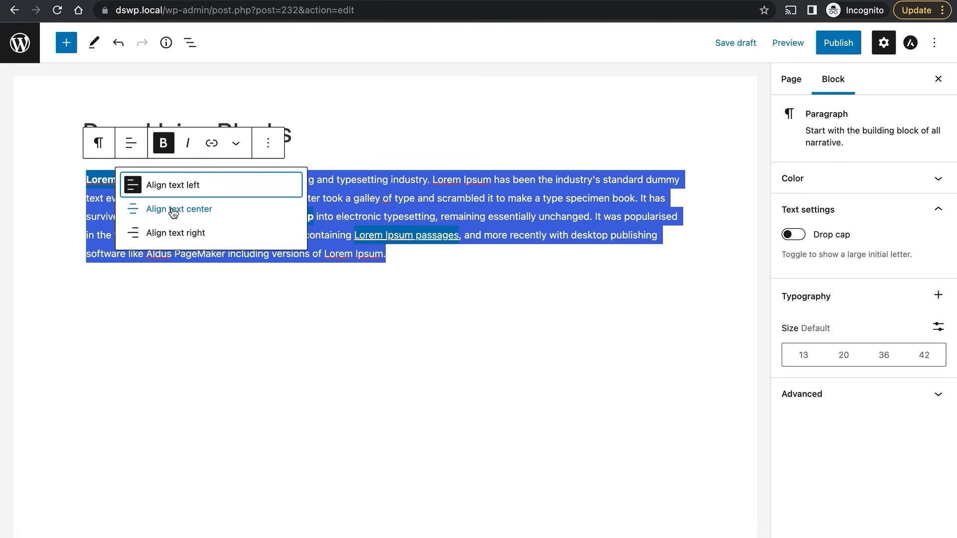
click(173, 210)
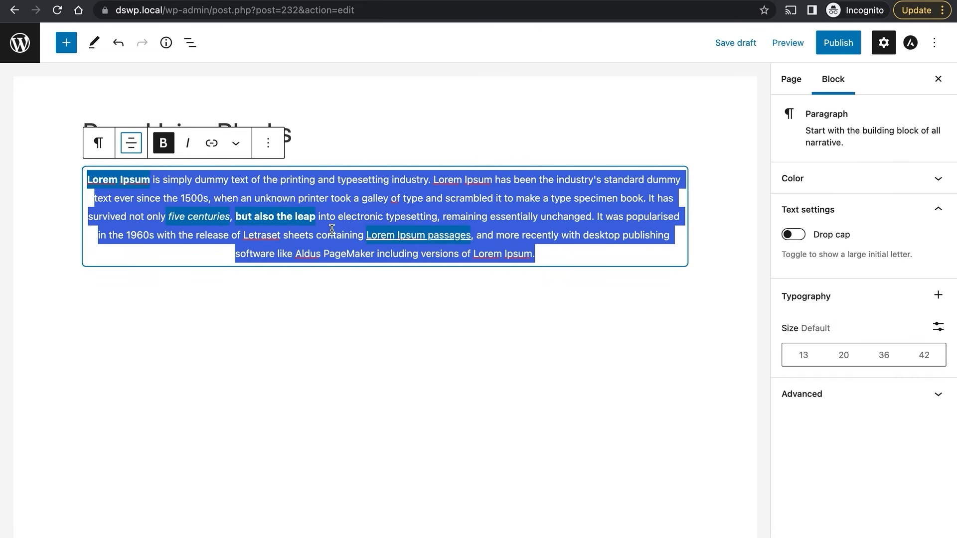
click(522, 239)
drag(558, 252, 87, 175)
click(131, 144)
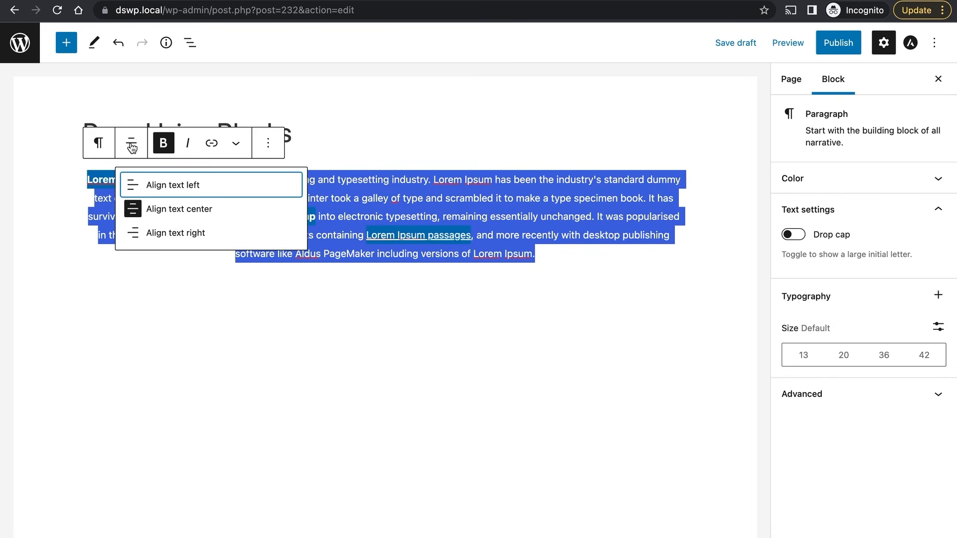
click(174, 232)
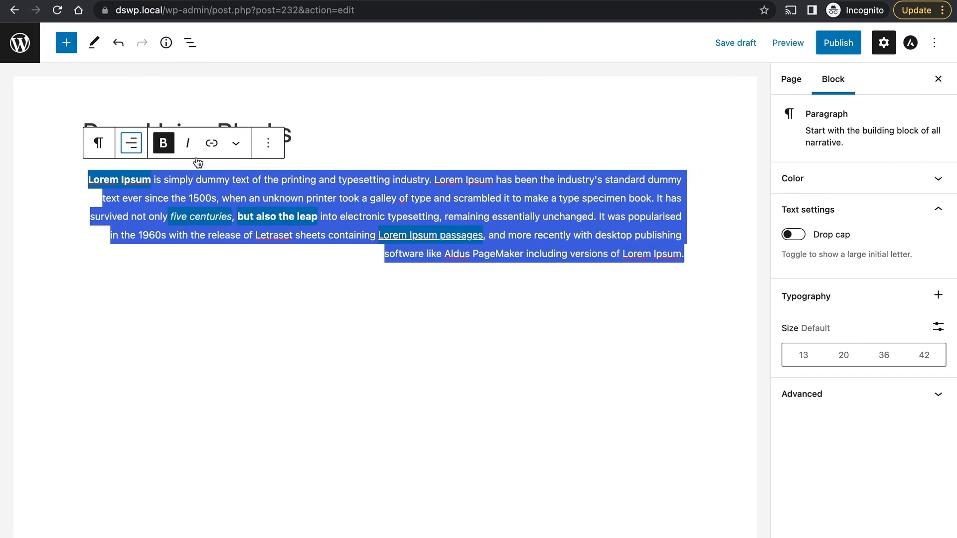
click(133, 144)
click(151, 184)
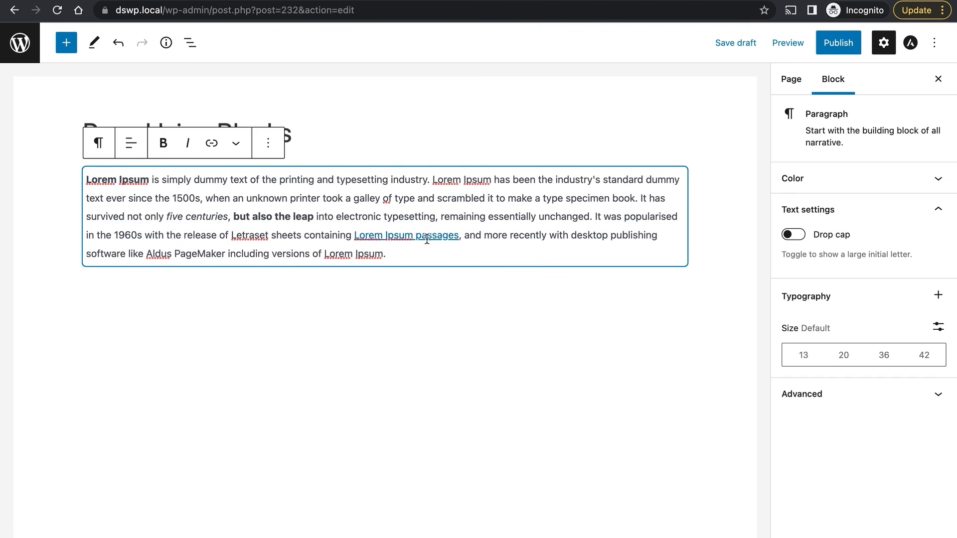
Try a black background, white text and font sizes 36 and 13 on the paragraph.
click(855, 181)
click(621, 199)
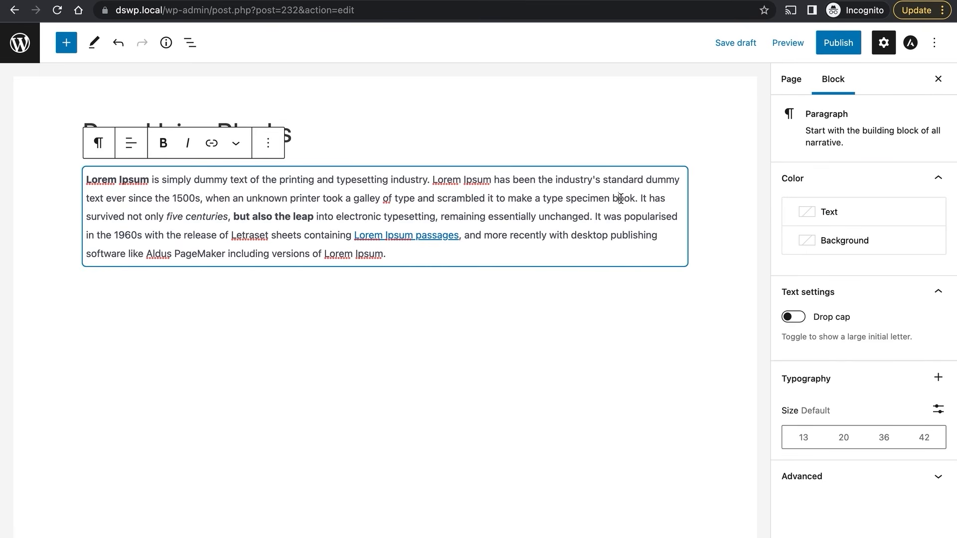
click(849, 215)
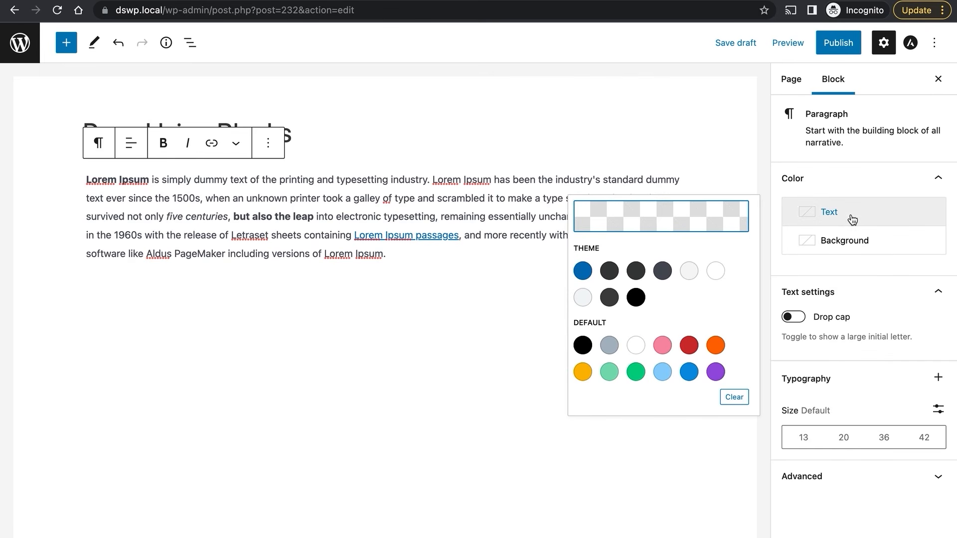
click(827, 241)
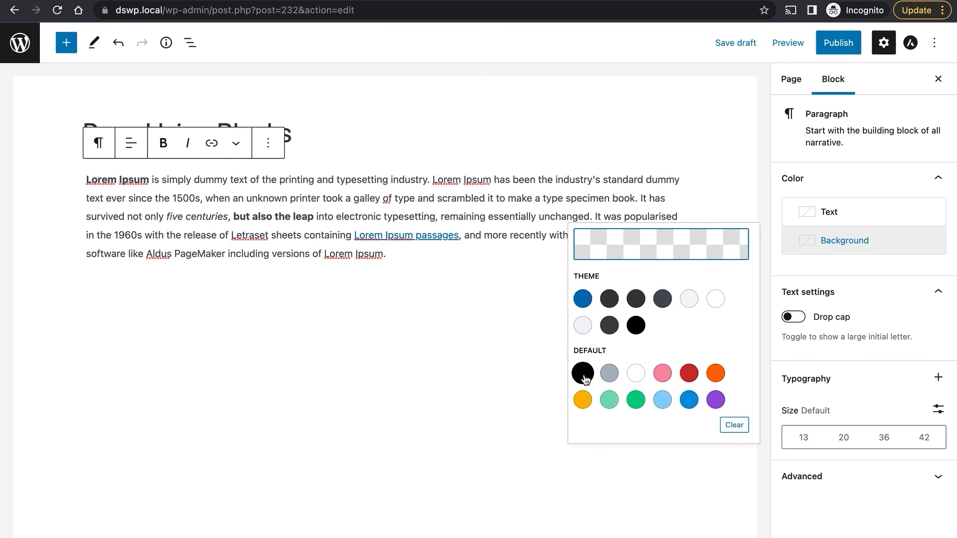
click(582, 373)
click(846, 215)
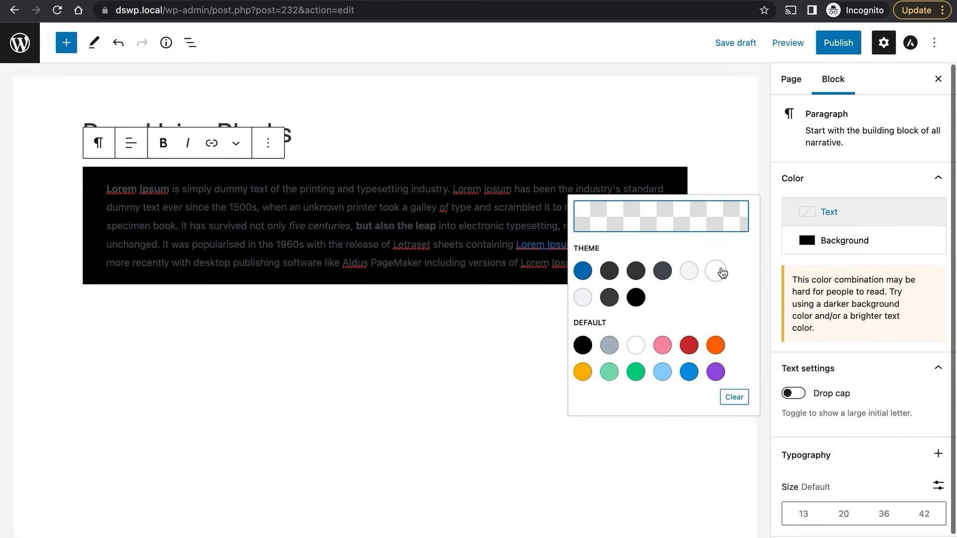
click(812, 213)
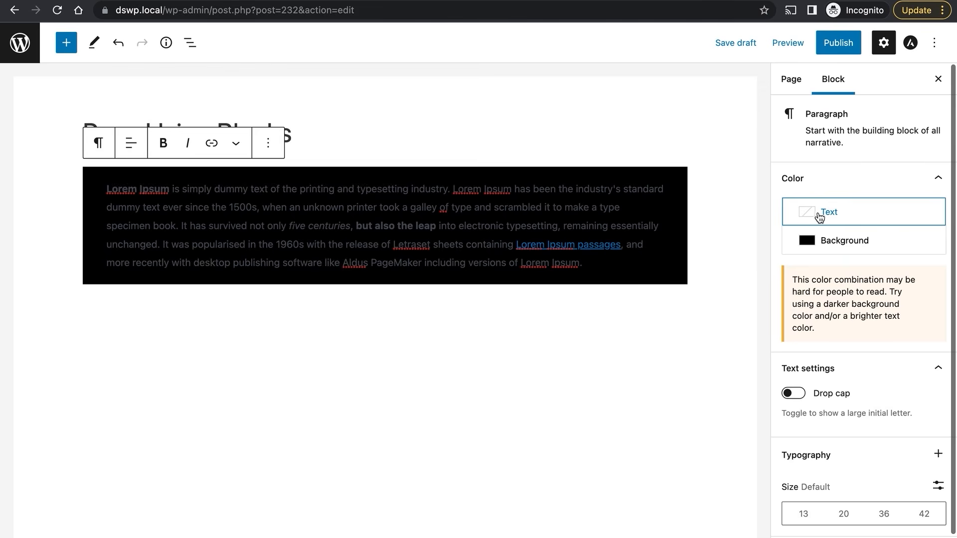
click(819, 214)
click(716, 271)
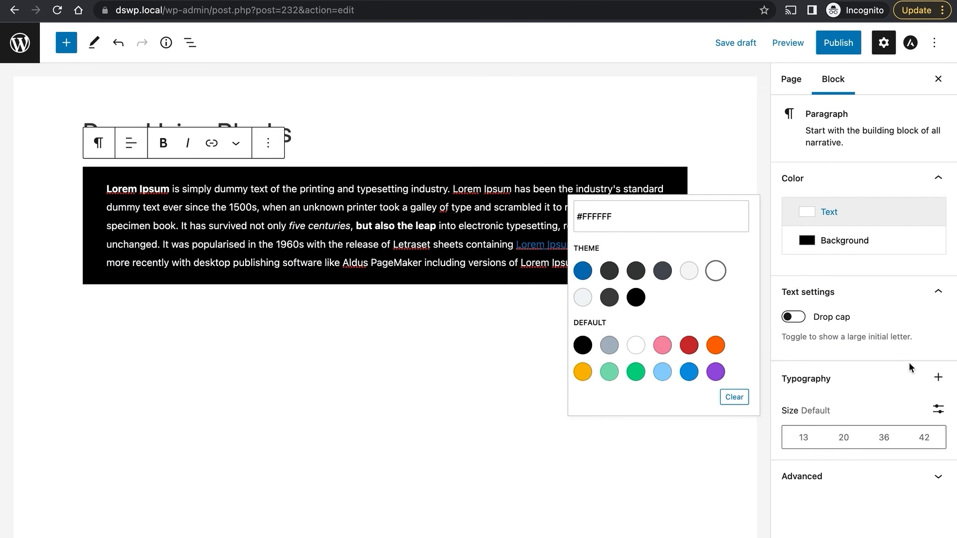
click(843, 438)
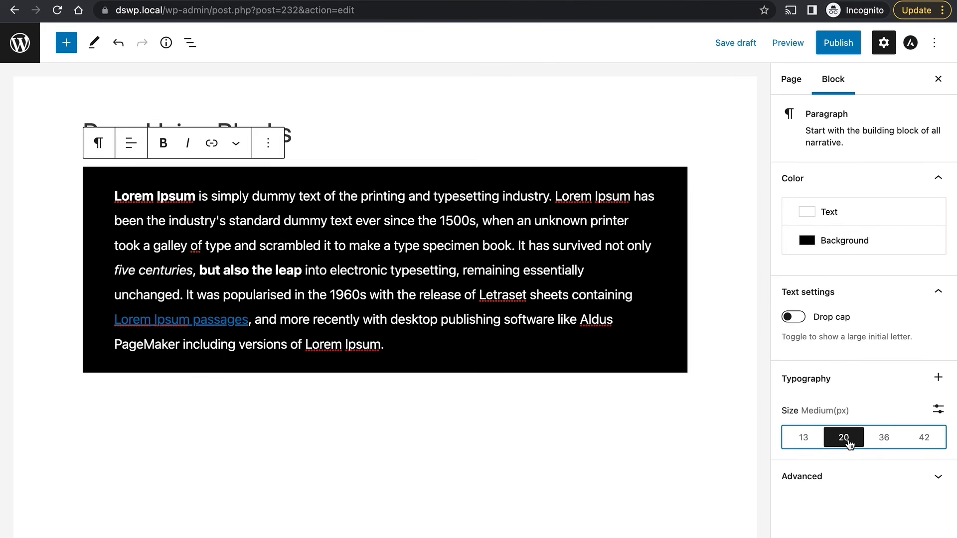
click(881, 439)
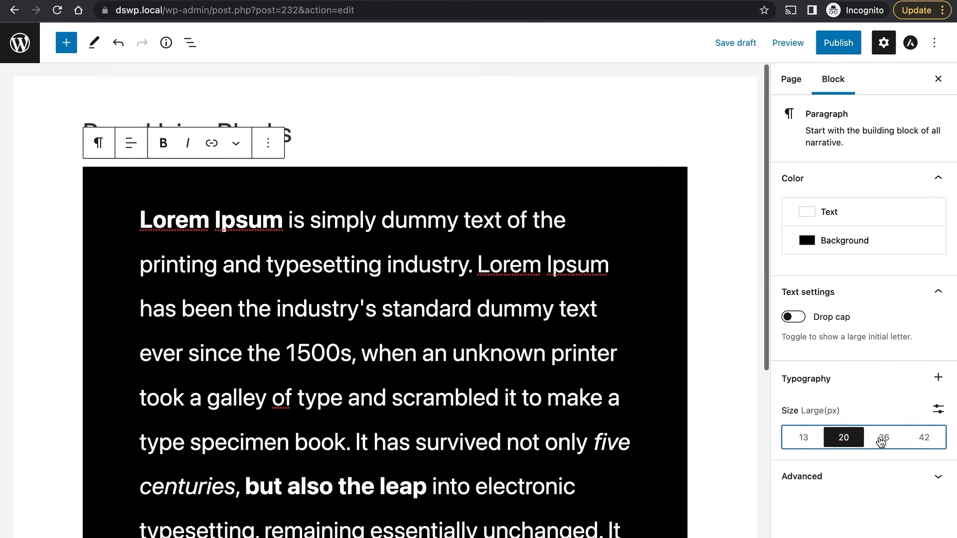
click(806, 439)
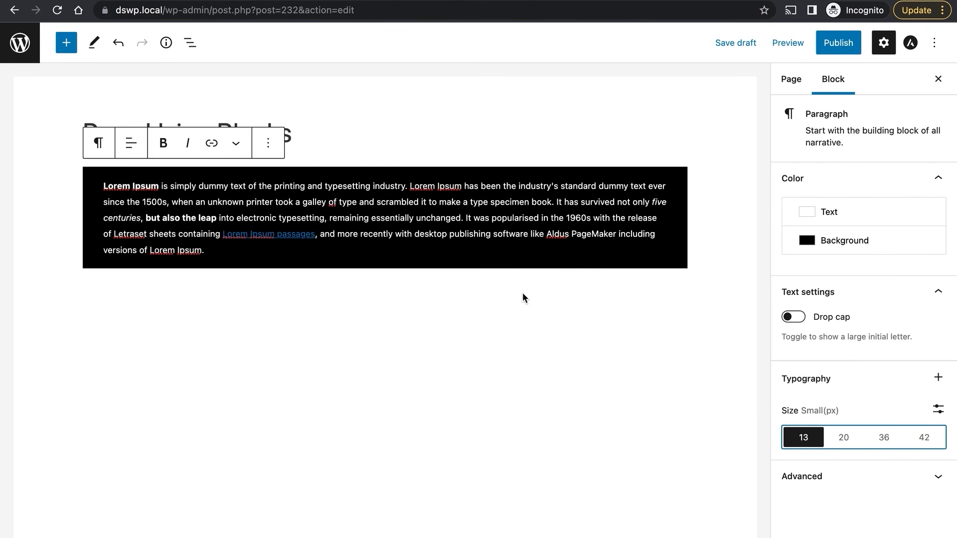
Clear both paragraph colours to default and set the font size to Medium (20).
click(839, 243)
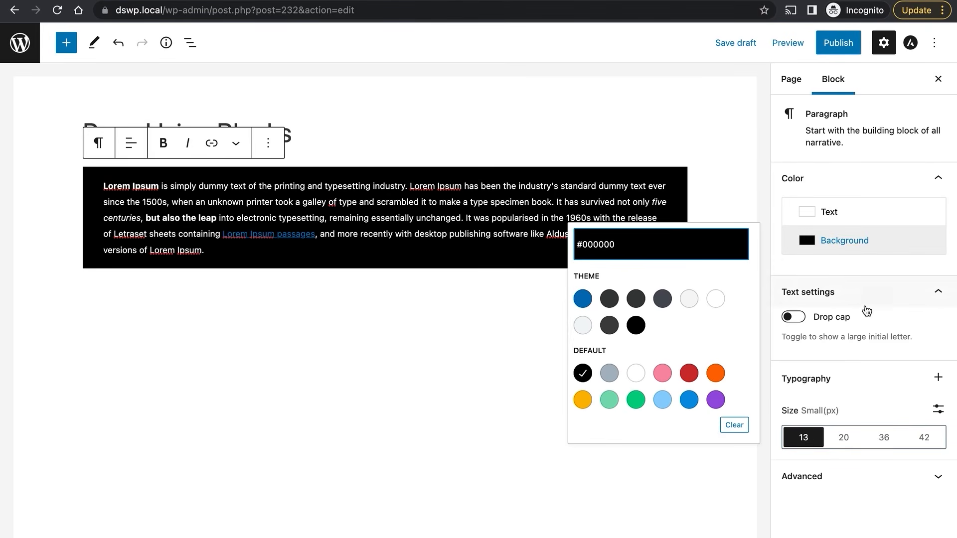
click(734, 425)
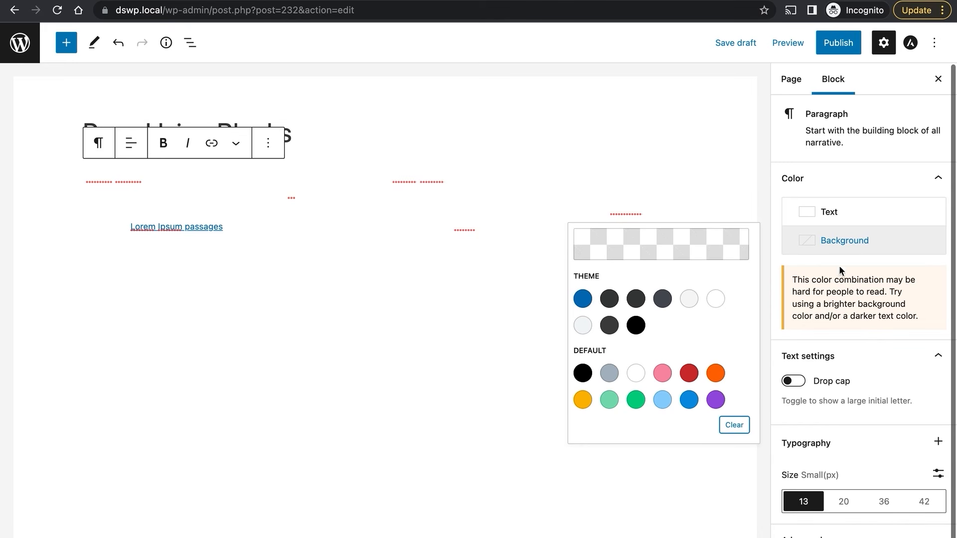
click(836, 214)
click(733, 397)
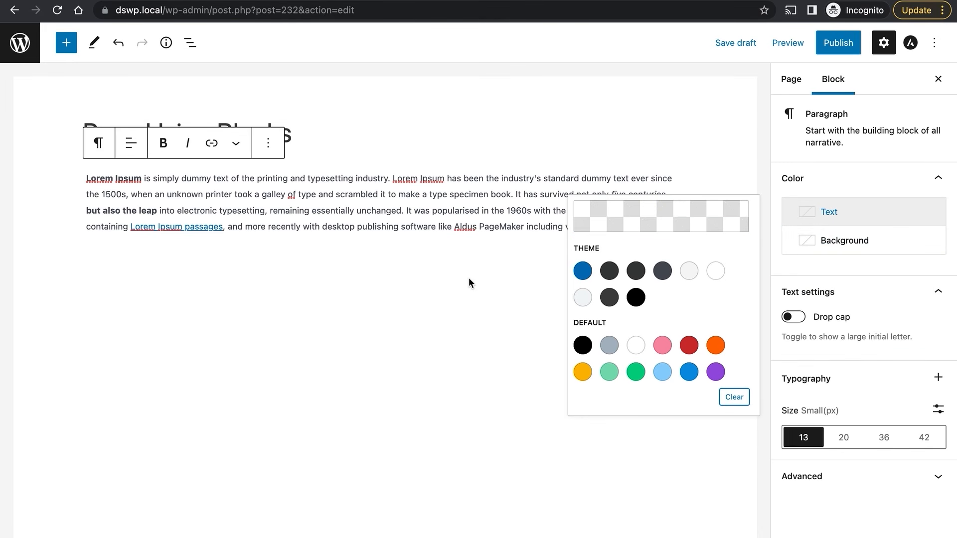
click(355, 204)
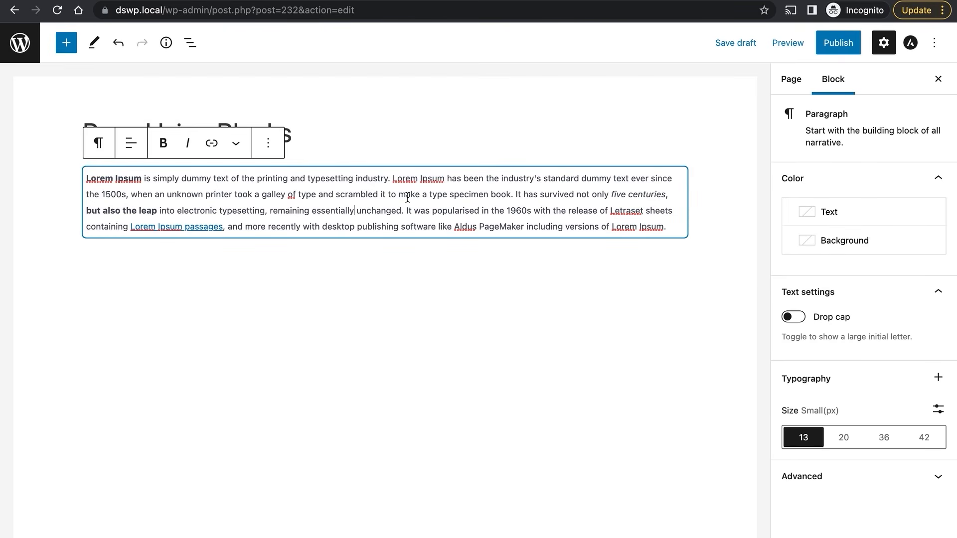
click(843, 439)
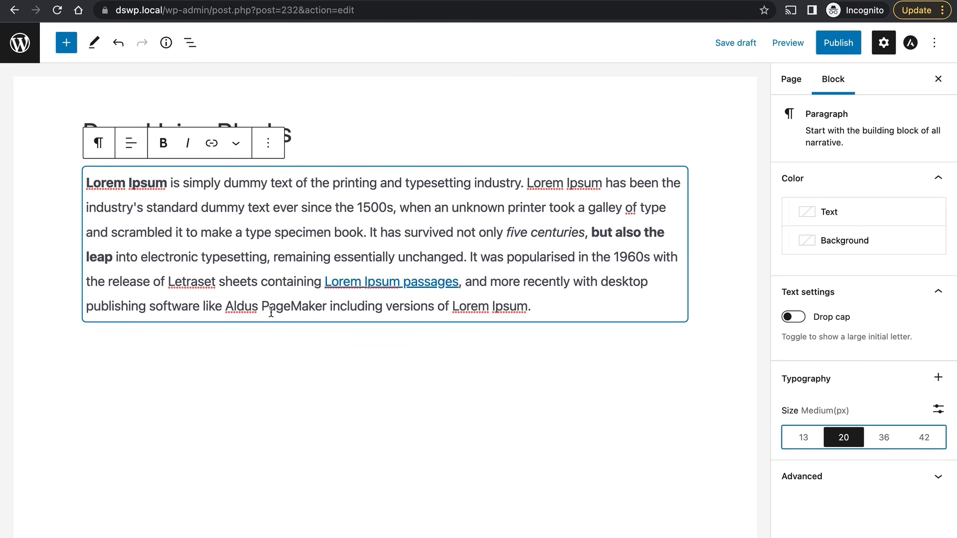
click(350, 129)
click(389, 209)
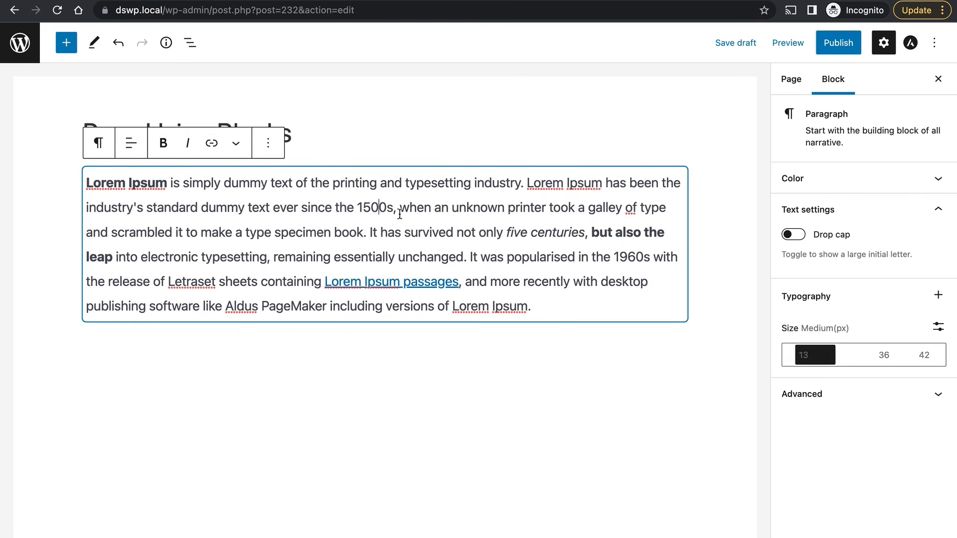
Publish 'Page Using Blocks' through the pre-publish panel and view it live.
click(548, 380)
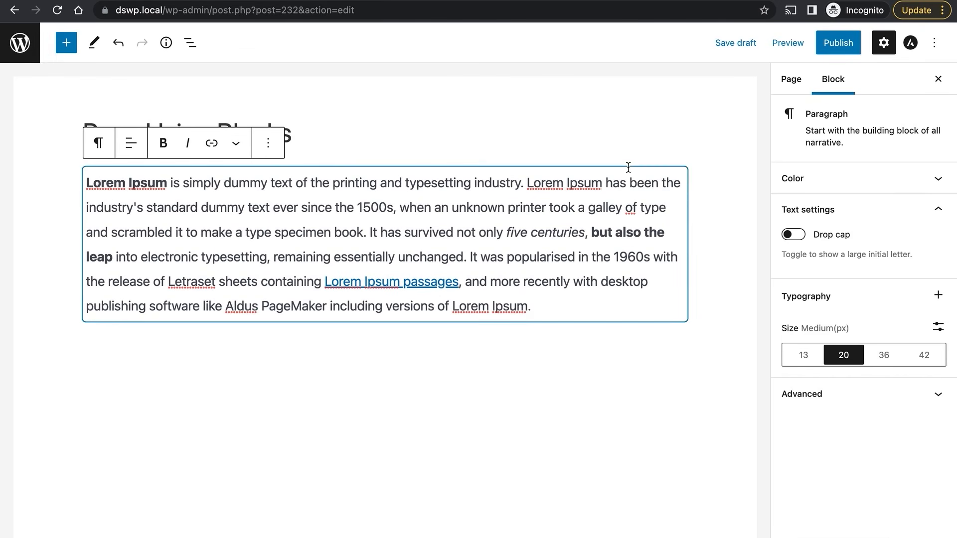
click(838, 42)
click(842, 48)
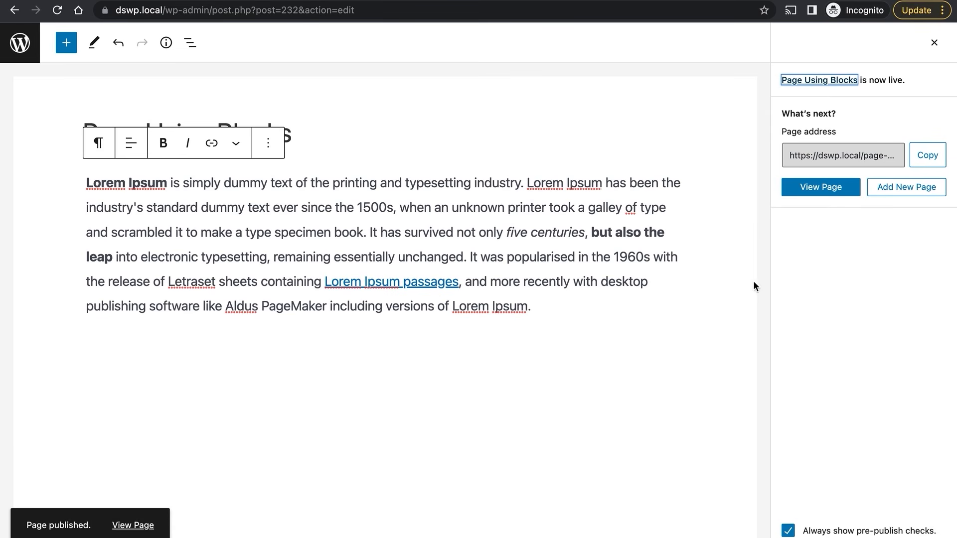
click(822, 198)
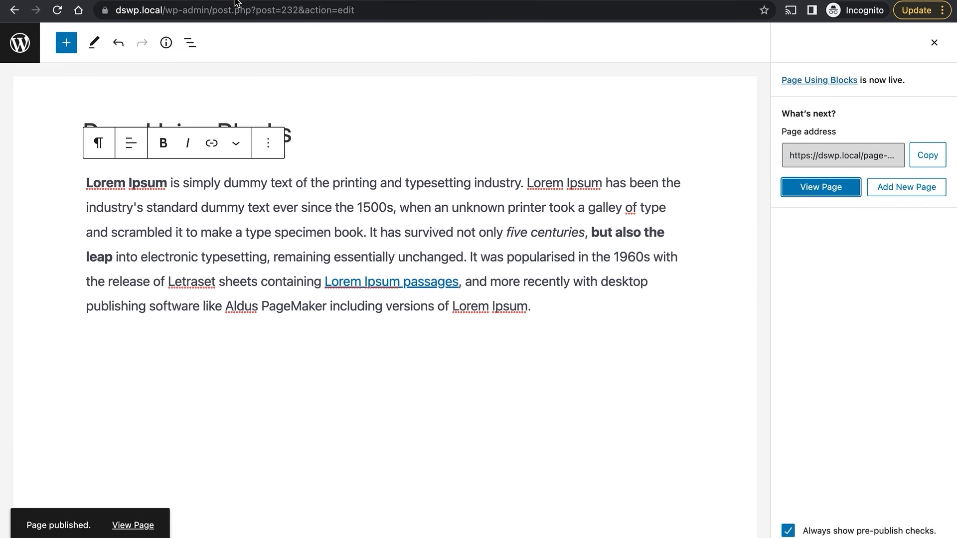
Scroll through the live page's title and formatted paragraph, then return to the editor tab.
scroll(351, 208, down, 6)
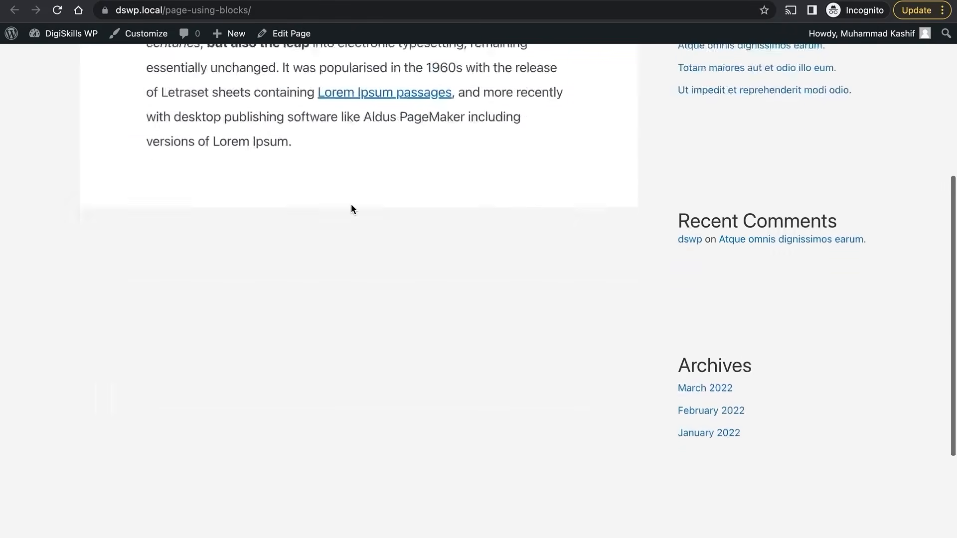
scroll(351, 204, up, 5)
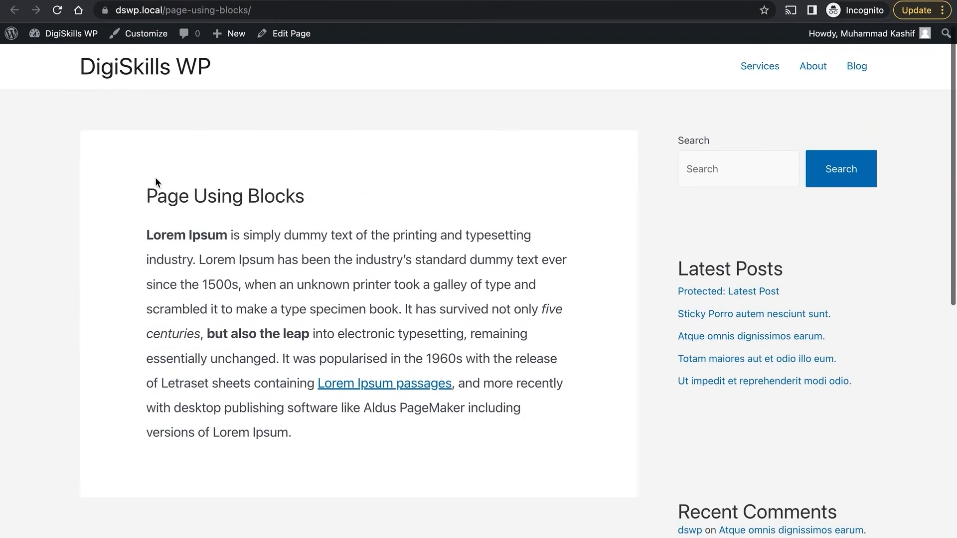
drag(145, 203, 331, 491)
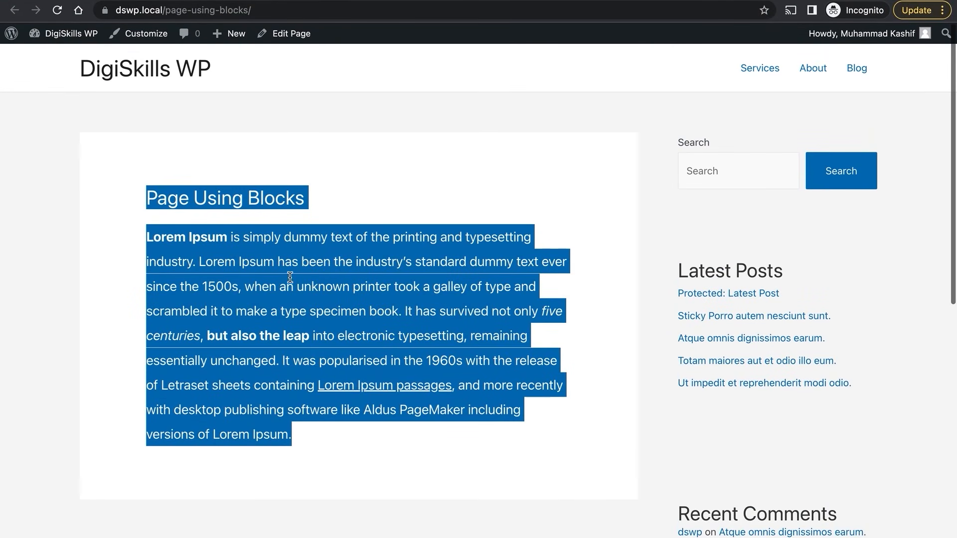
click(290, 180)
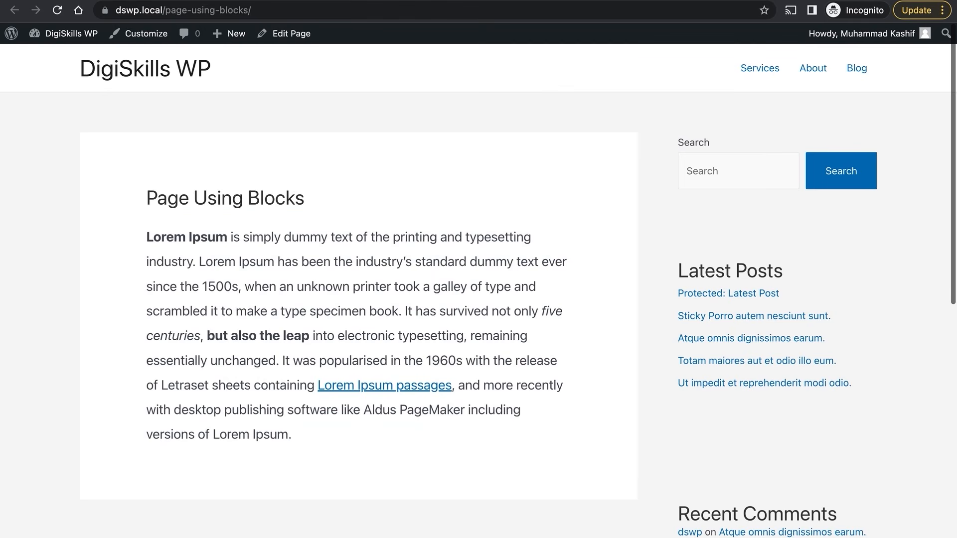
click(123, 1)
In Astra Settings choose No Sidebar and Full Width / Contained layout, then Update the page.
click(933, 43)
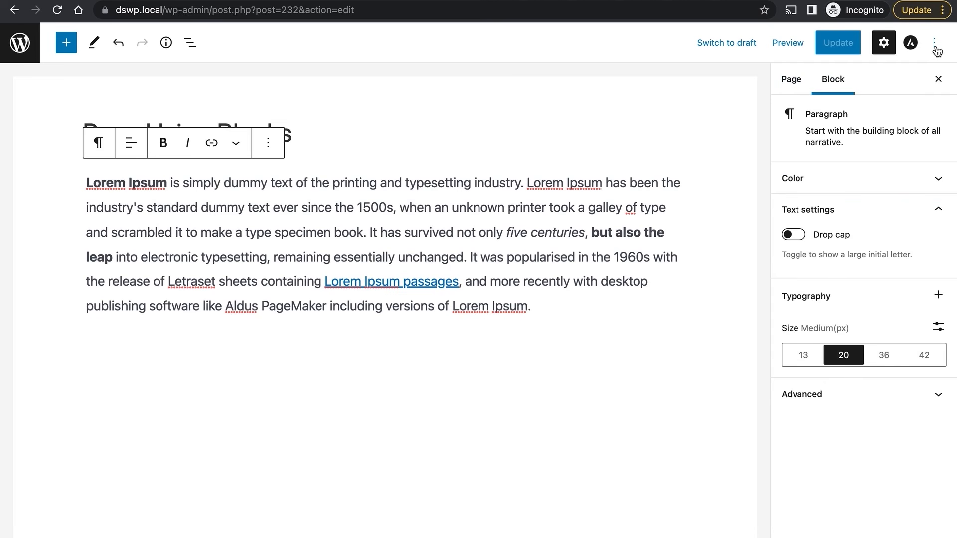
click(909, 44)
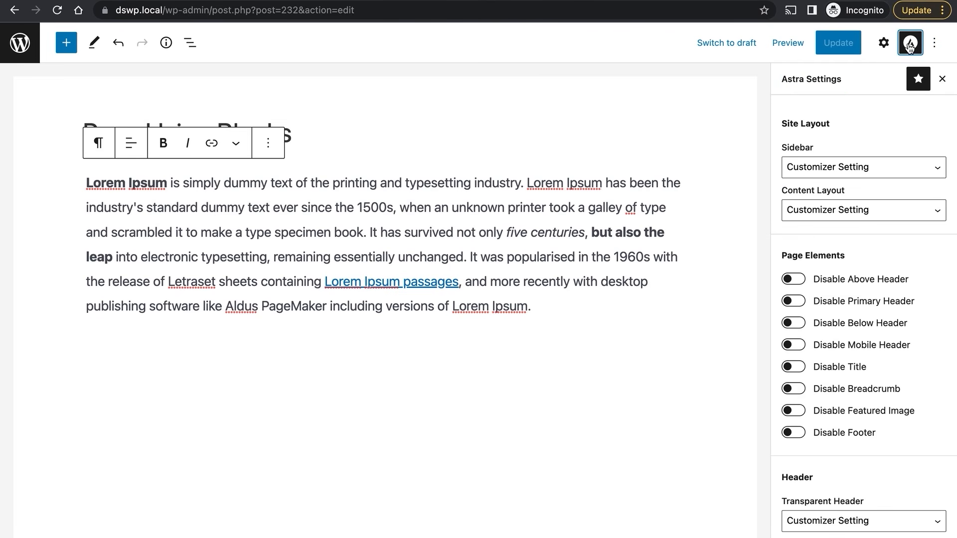
click(852, 171)
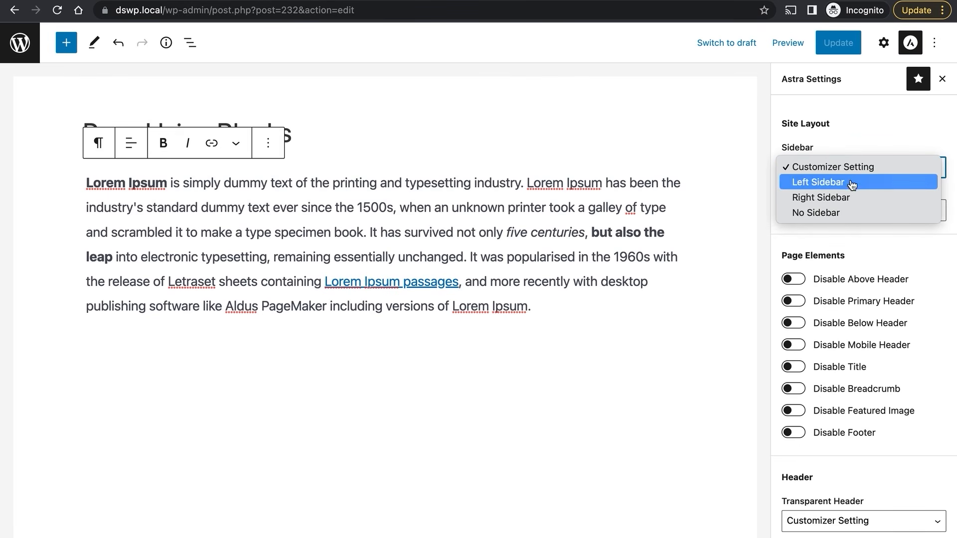
click(857, 214)
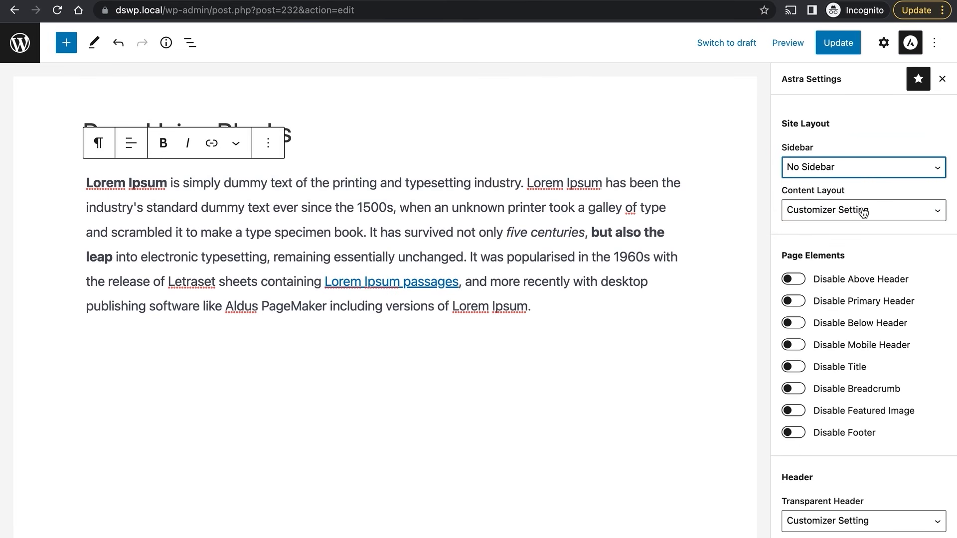
click(862, 212)
click(873, 256)
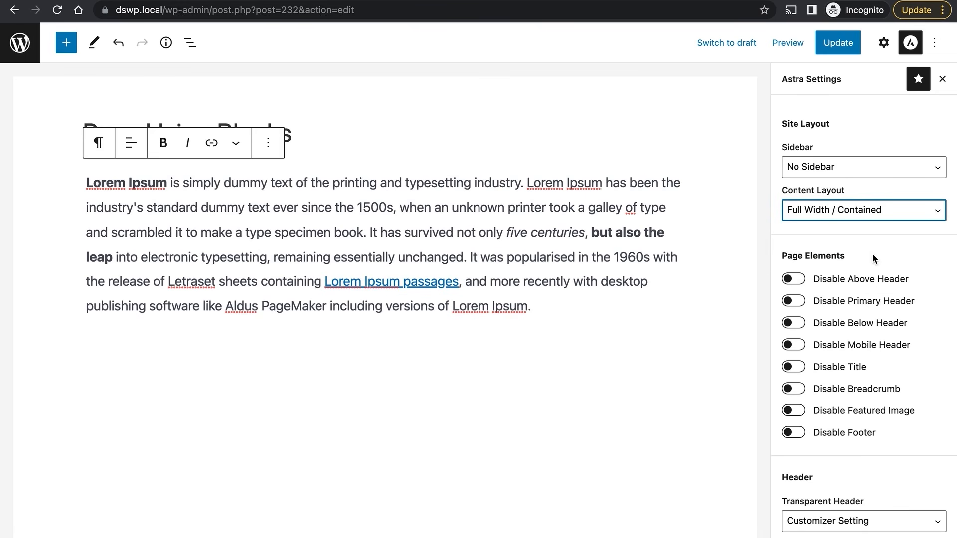
click(838, 44)
Reload the live page to check the full-width, sidebar-free layout, then go back to the editor.
click(118, 1)
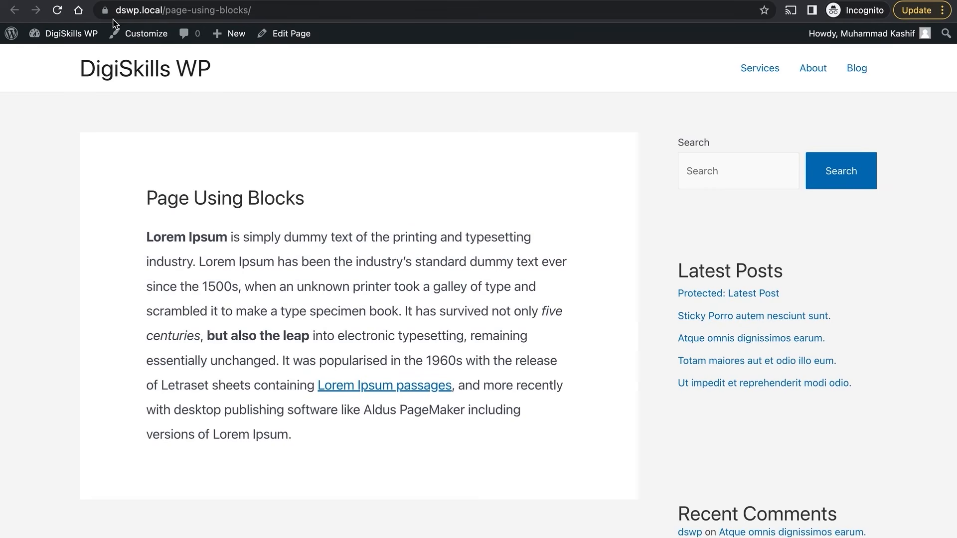
click(59, 11)
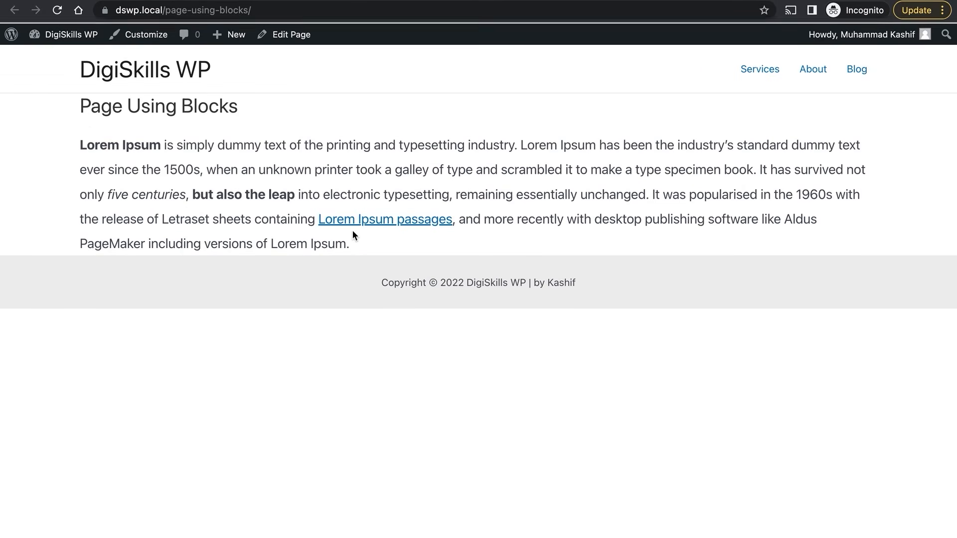
drag(82, 105, 333, 262)
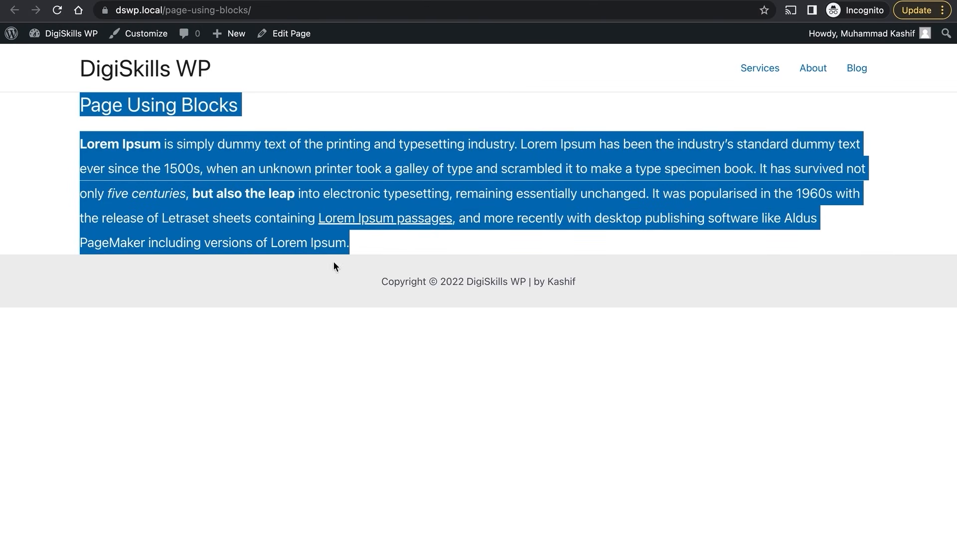
click(388, 1)
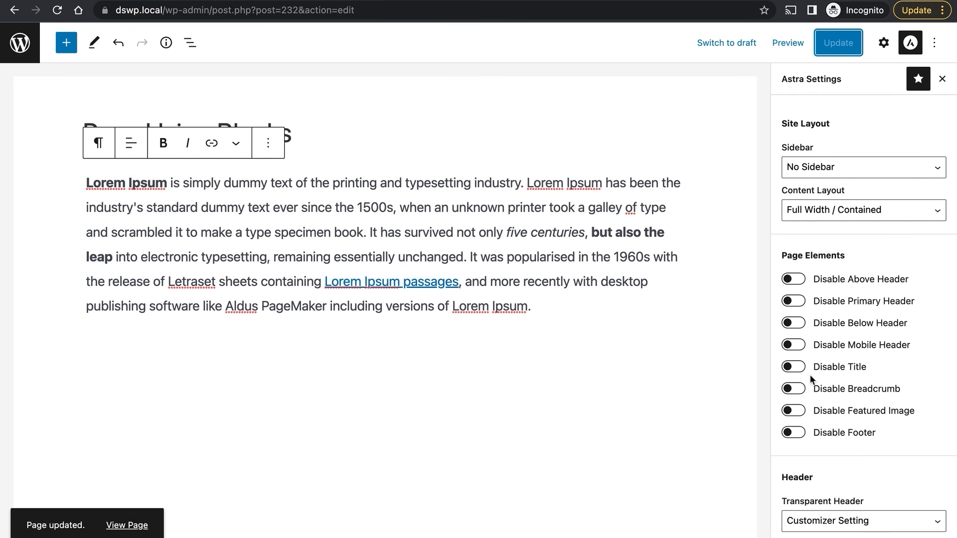
Switch on Disable Title under Astra's Page Elements for Page Using Blocks.
click(792, 367)
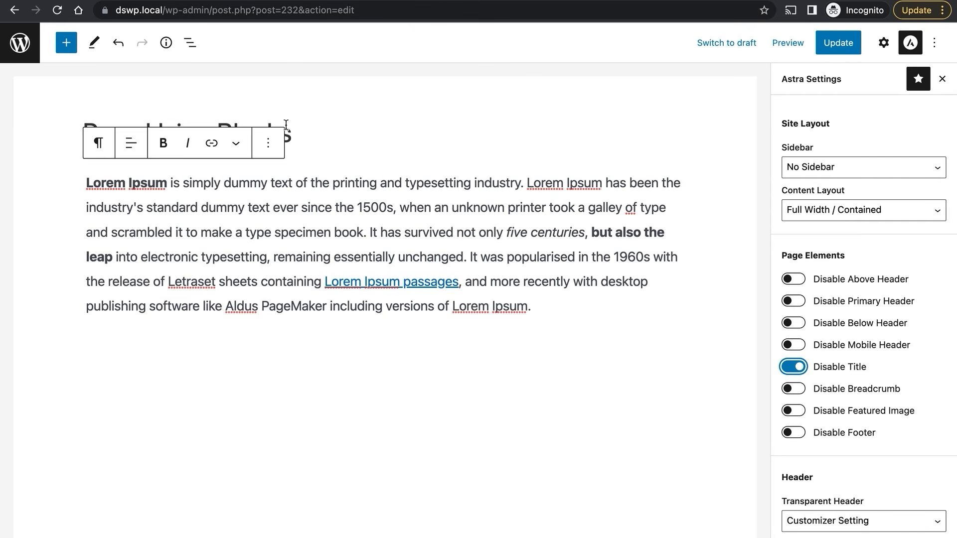
click(333, 154)
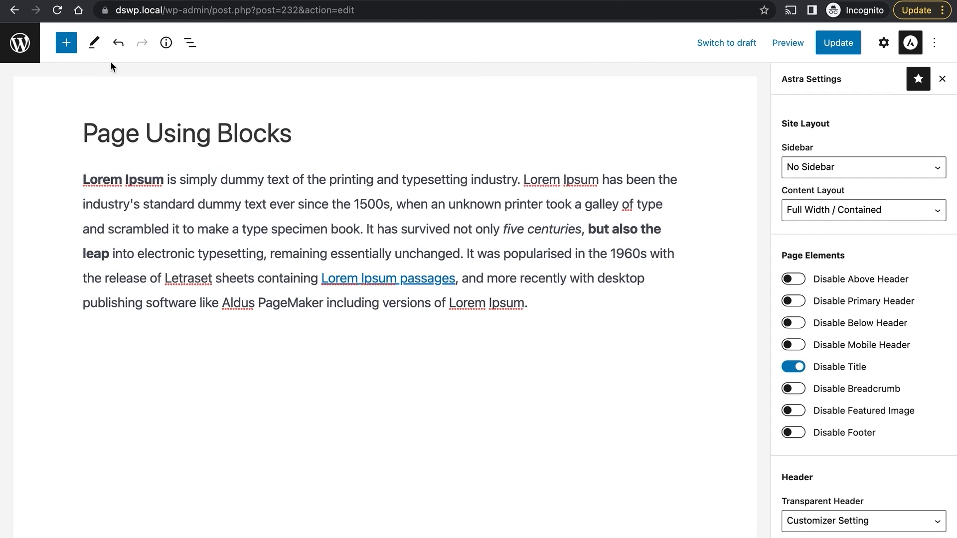
Insert a Cover block from the Media section below the Lorem Ipsum paragraph.
click(68, 45)
mouse_move(87, 278)
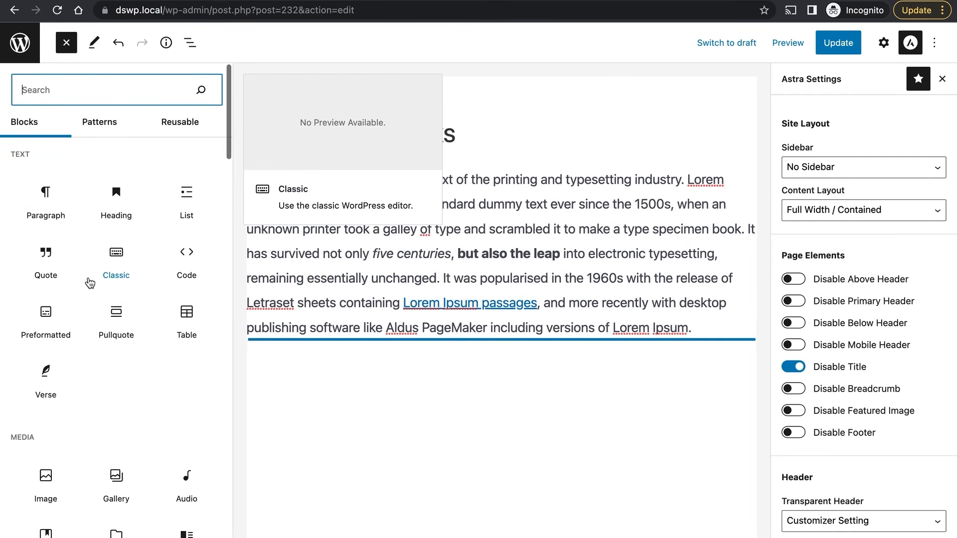
scroll(90, 283, down, 5)
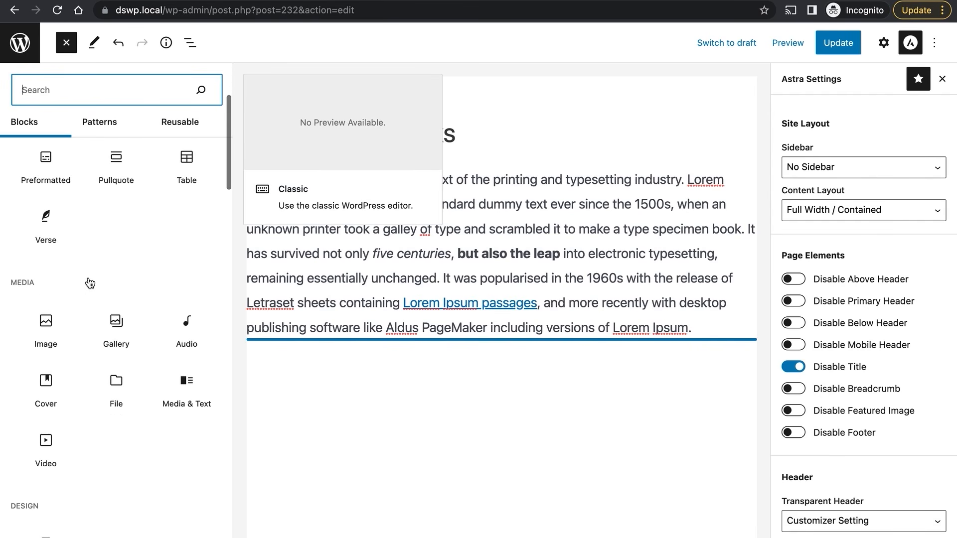
scroll(90, 283, down, 15)
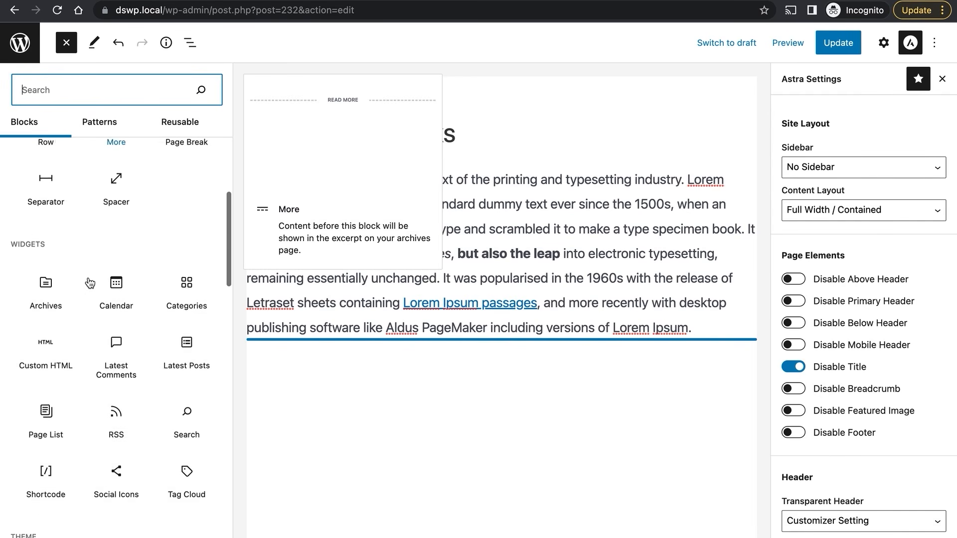
scroll(90, 283, down, 15)
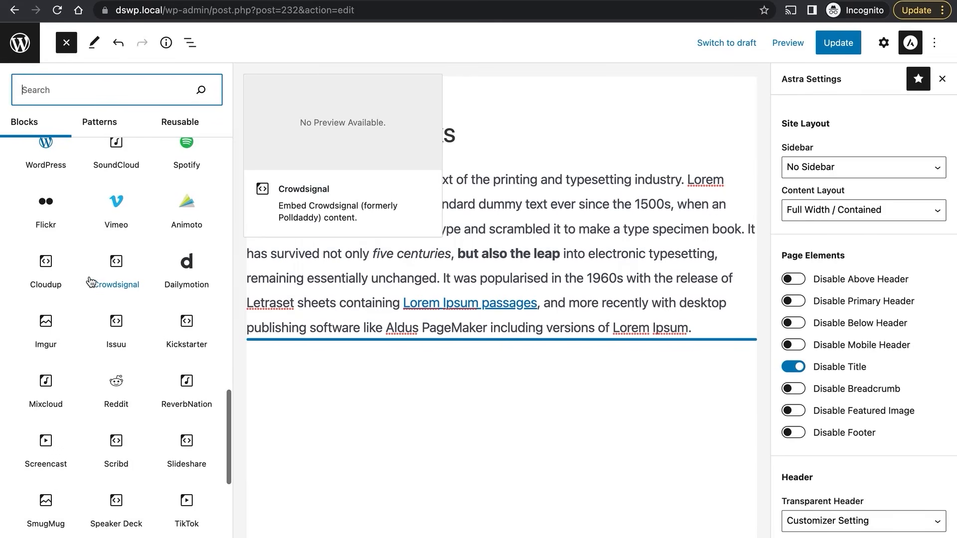
mouse_move(181, 207)
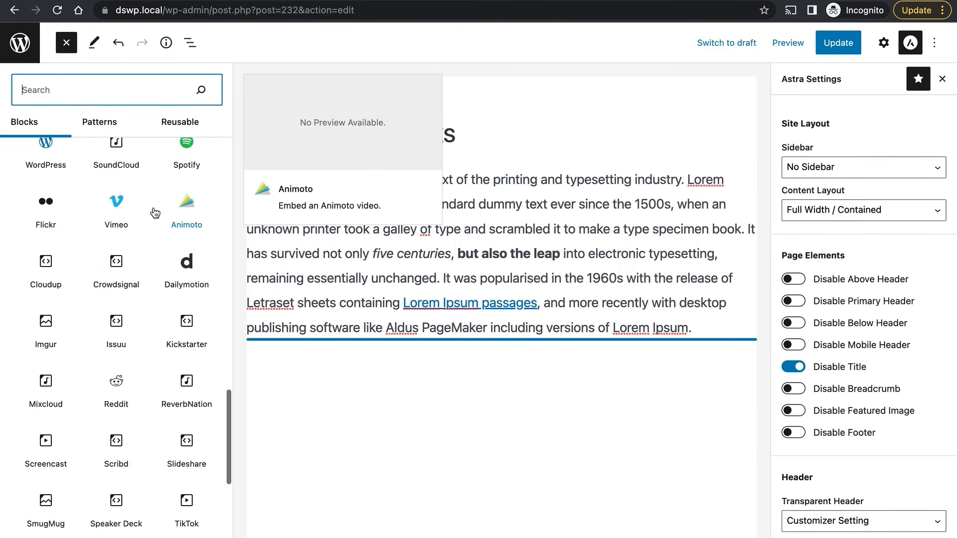
scroll(55, 223, up, 6)
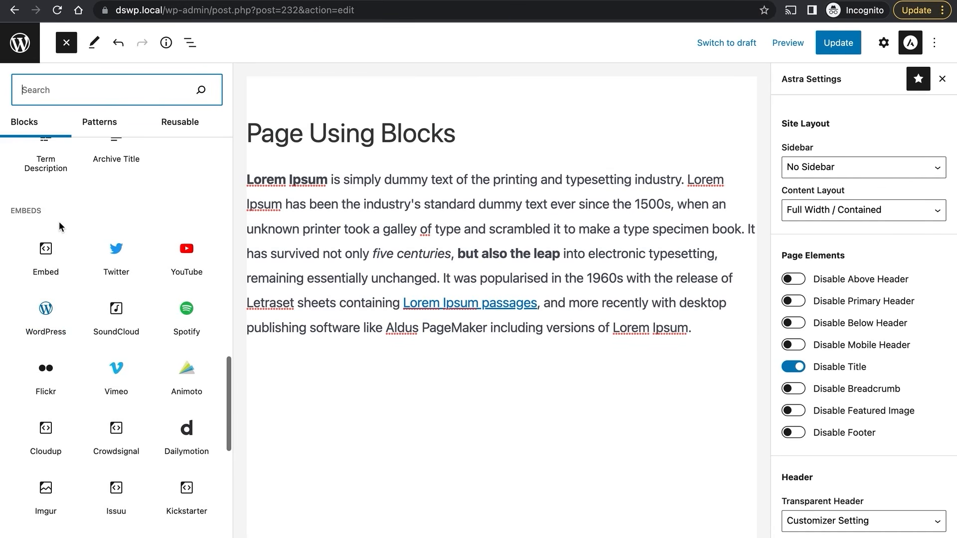
scroll(78, 295, up, 10)
scroll(78, 293, up, 10)
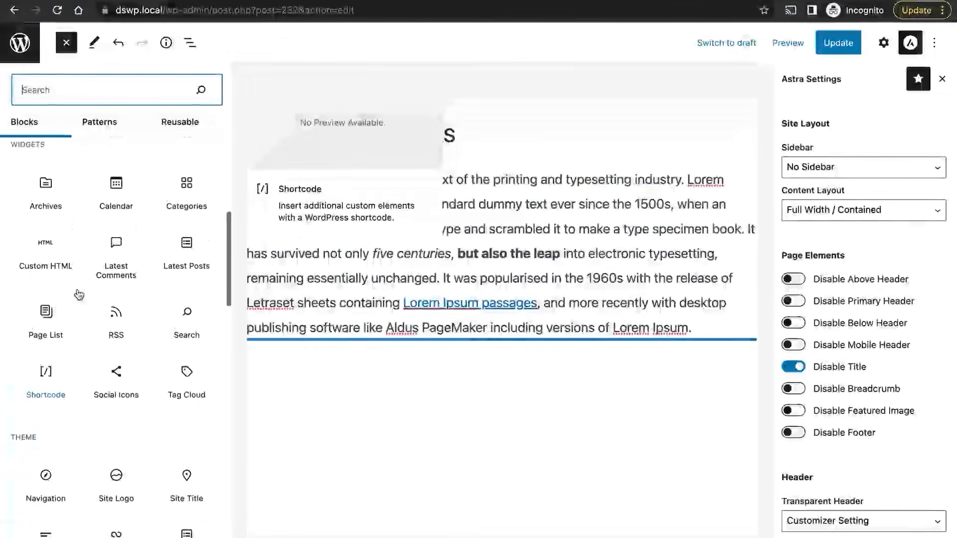
scroll(79, 294, up, 3)
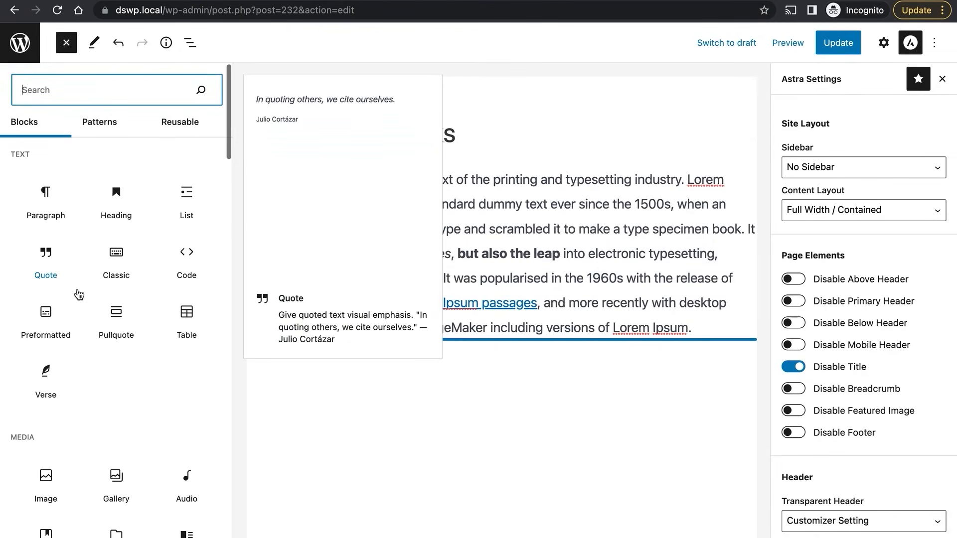
scroll(79, 294, down, 3)
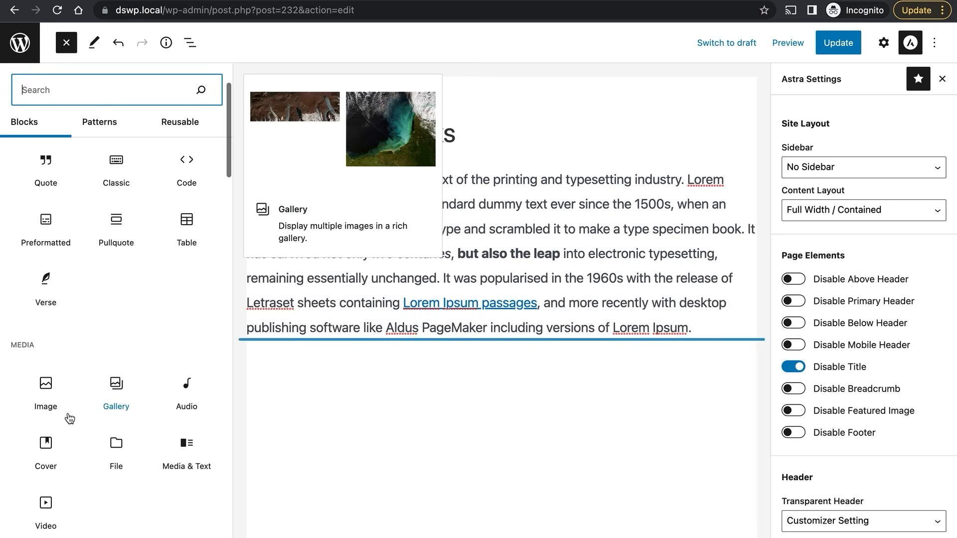
scroll(70, 417, down, 1)
click(46, 419)
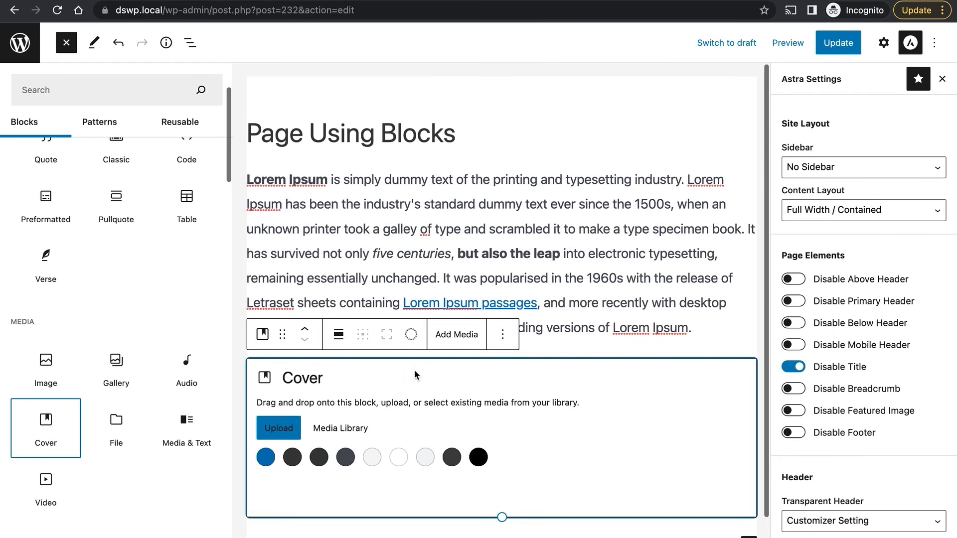
Set grapes-2000.jpeg from the Media Library as the cover's background image.
click(331, 430)
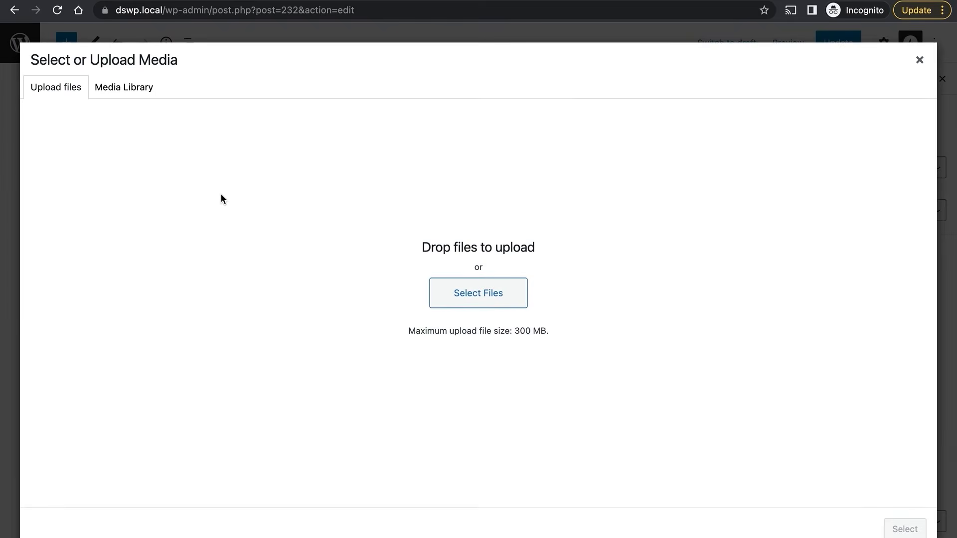
click(68, 93)
click(105, 90)
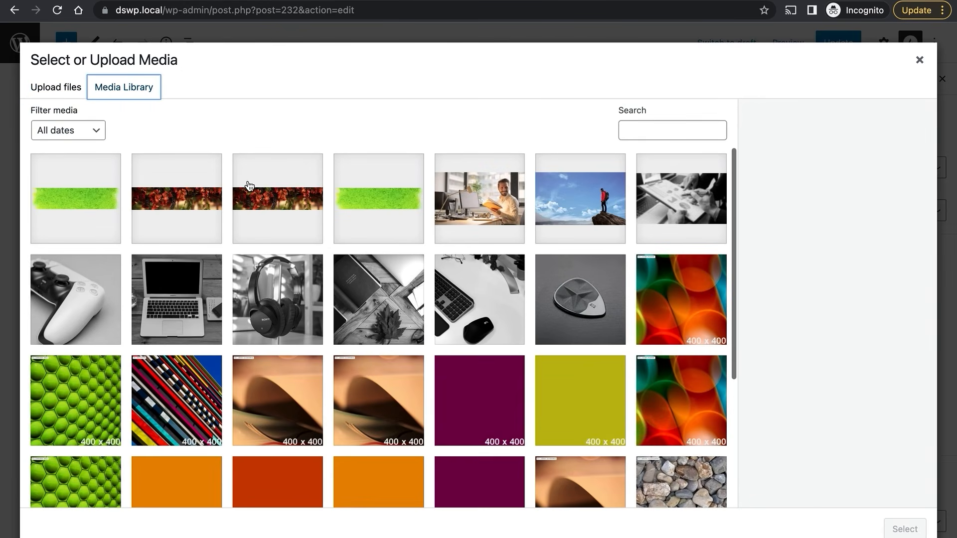
click(290, 203)
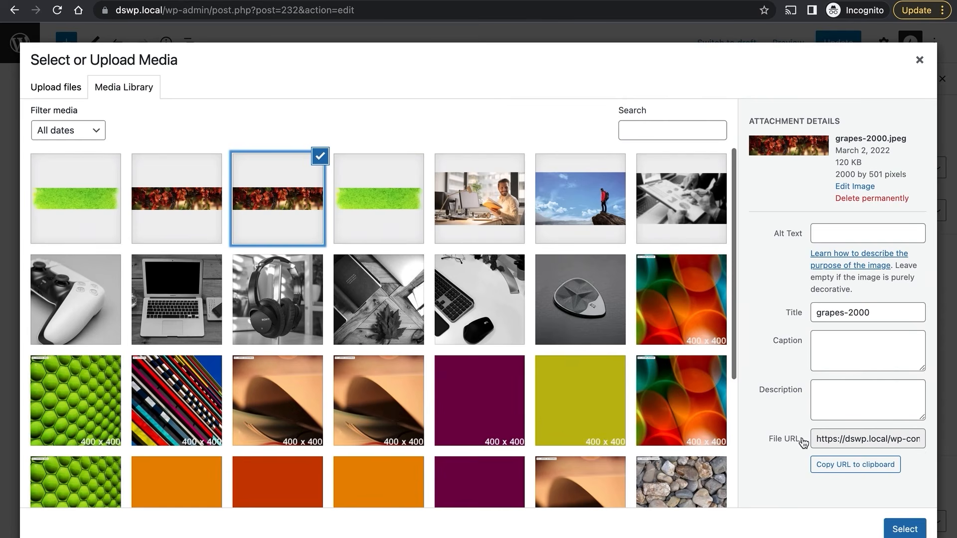
click(913, 528)
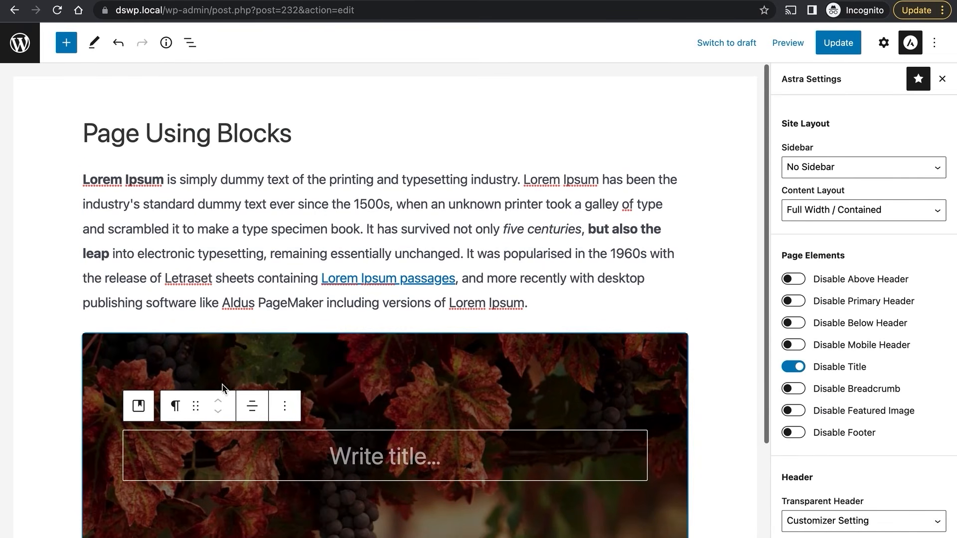
Move the grapes cover above the paragraph and give it the title 'Page Title'.
click(216, 365)
click(141, 305)
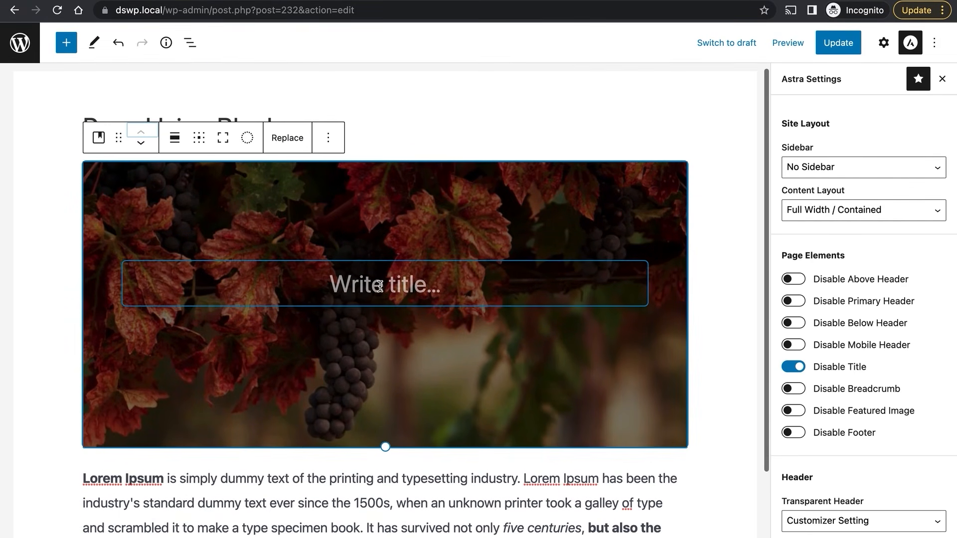
click(379, 285)
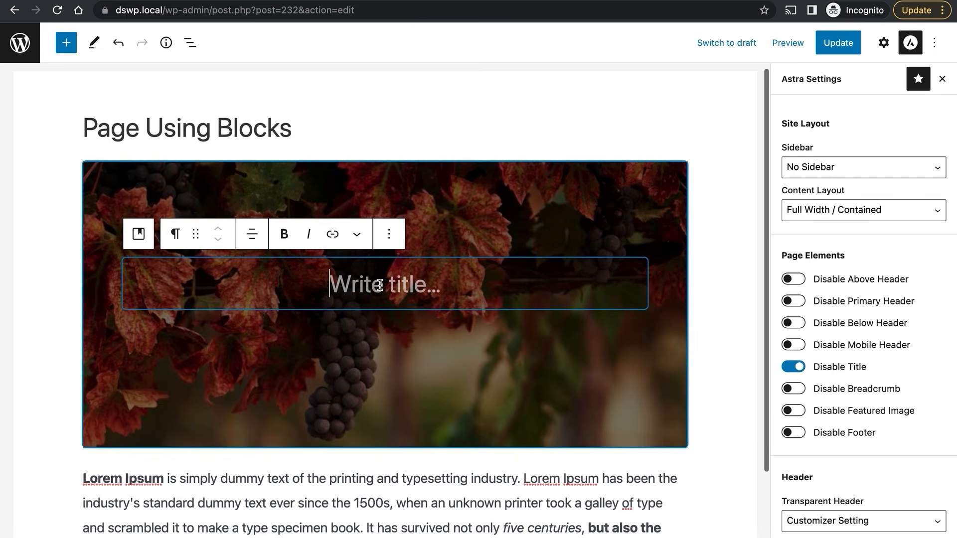
text(Pag)
text(e Title)
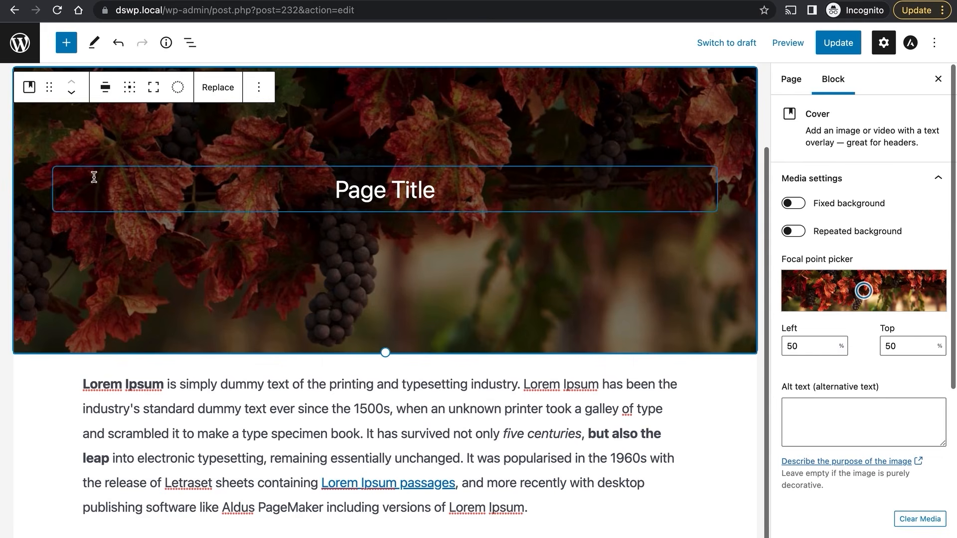
click(67, 44)
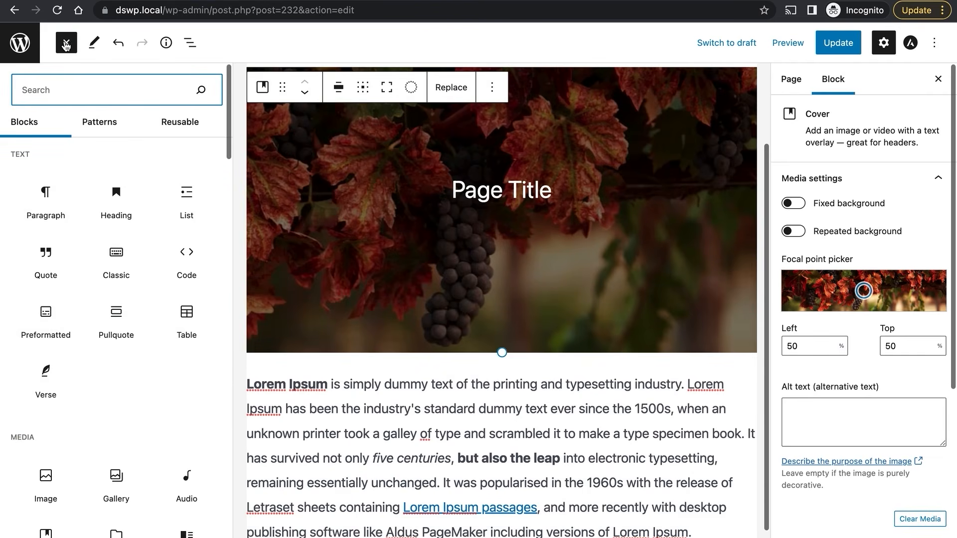
Insert a Gallery of the headphones, game controller and colourful bokeh images from the Media Library.
scroll(89, 206, down, 3)
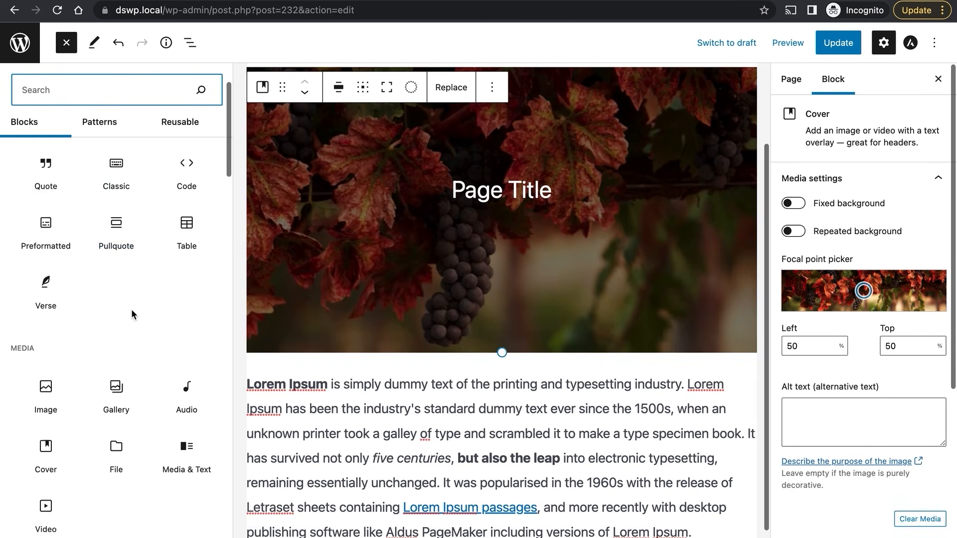
scroll(131, 309, down, 6)
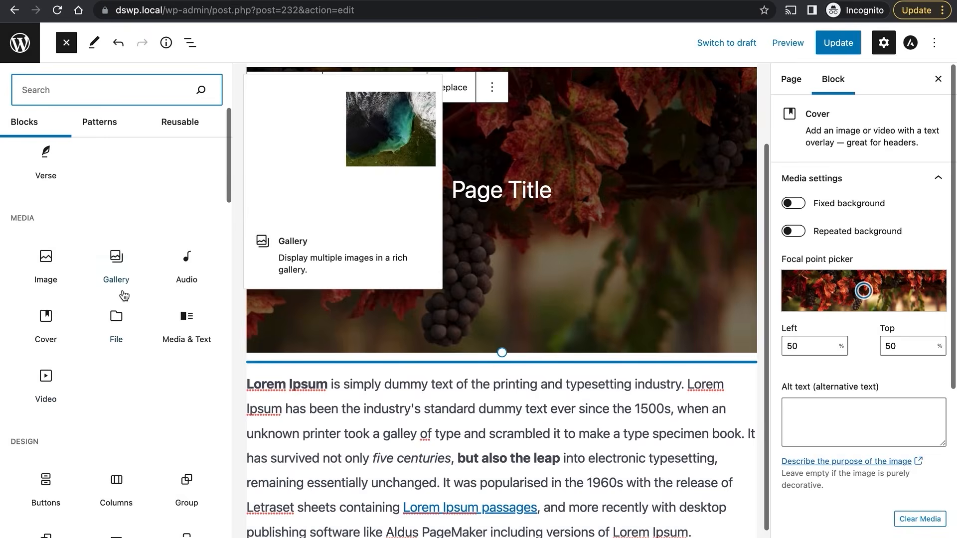
click(118, 257)
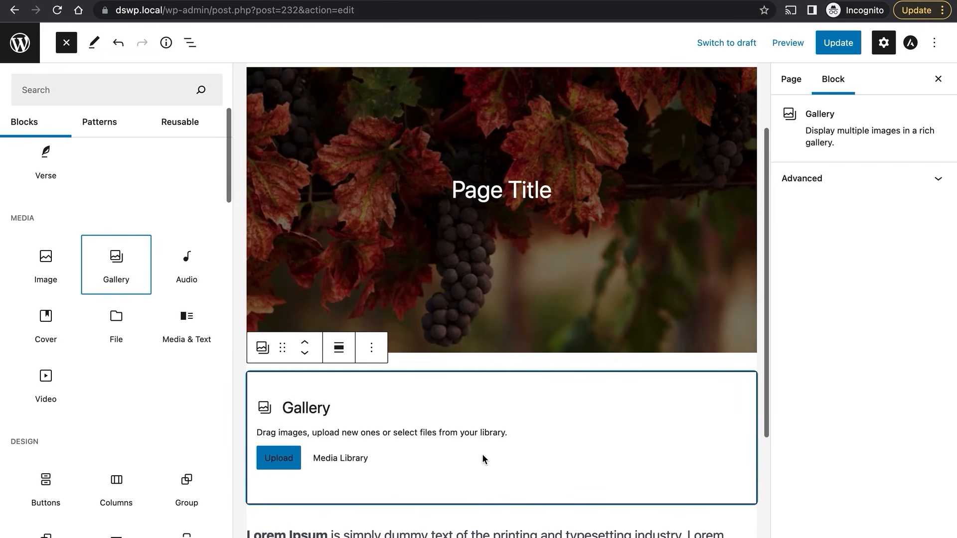
scroll(482, 453, down, 3)
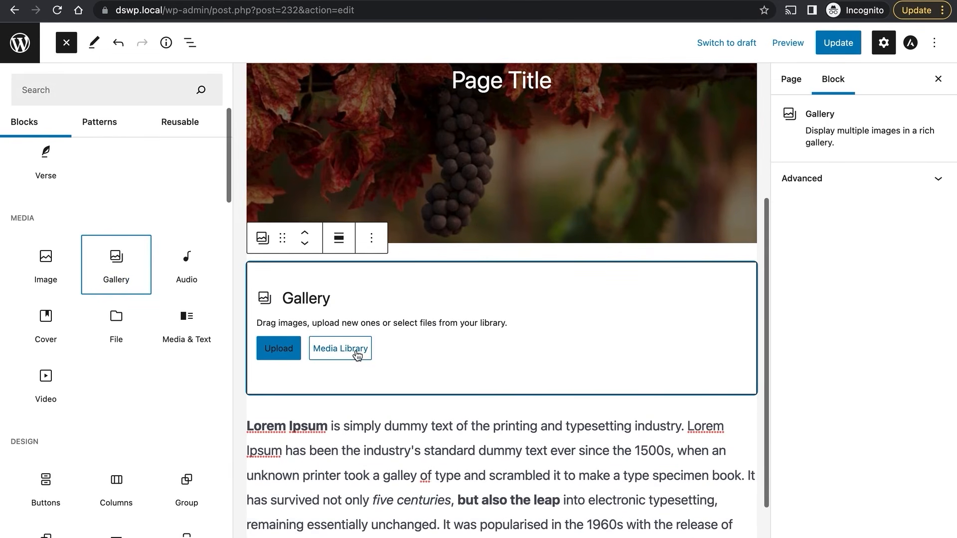
click(354, 353)
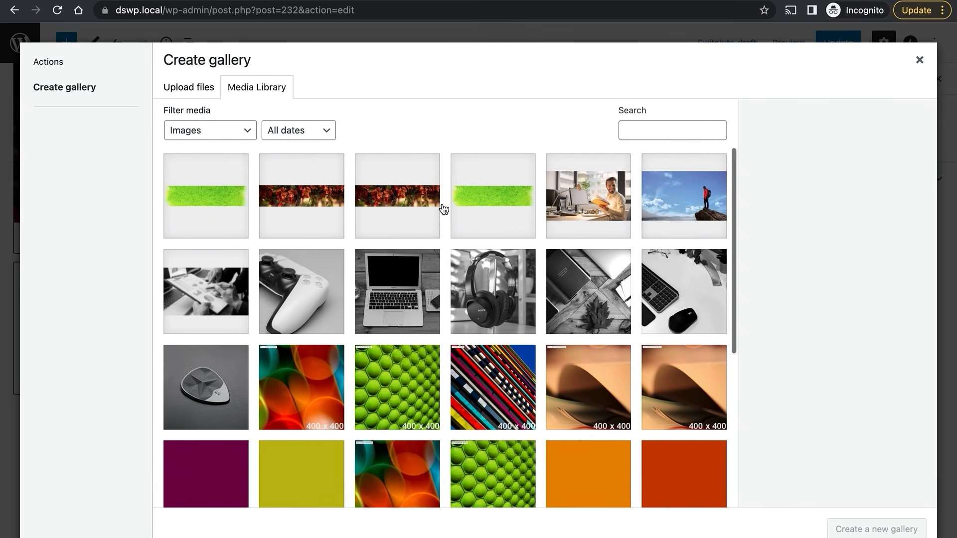
scroll(359, 339, down, 2)
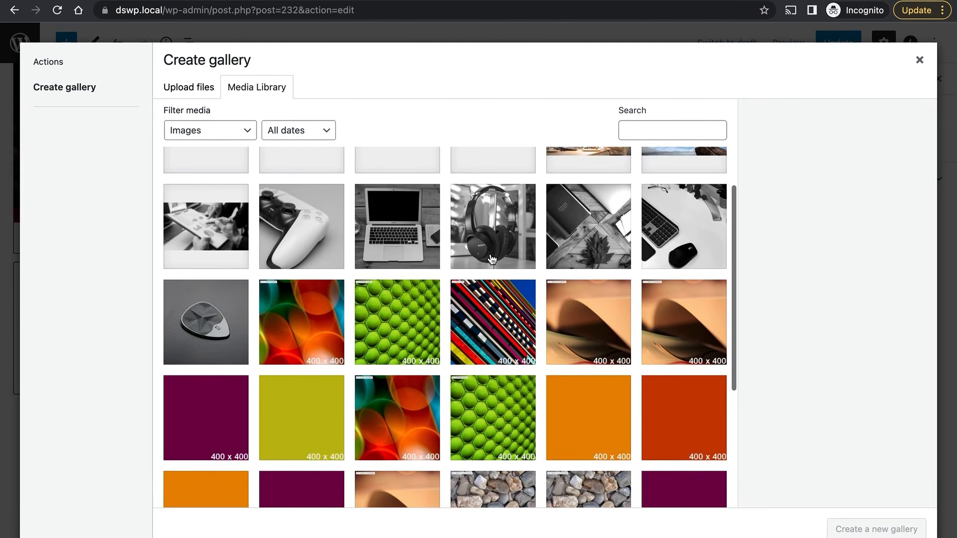
click(485, 234)
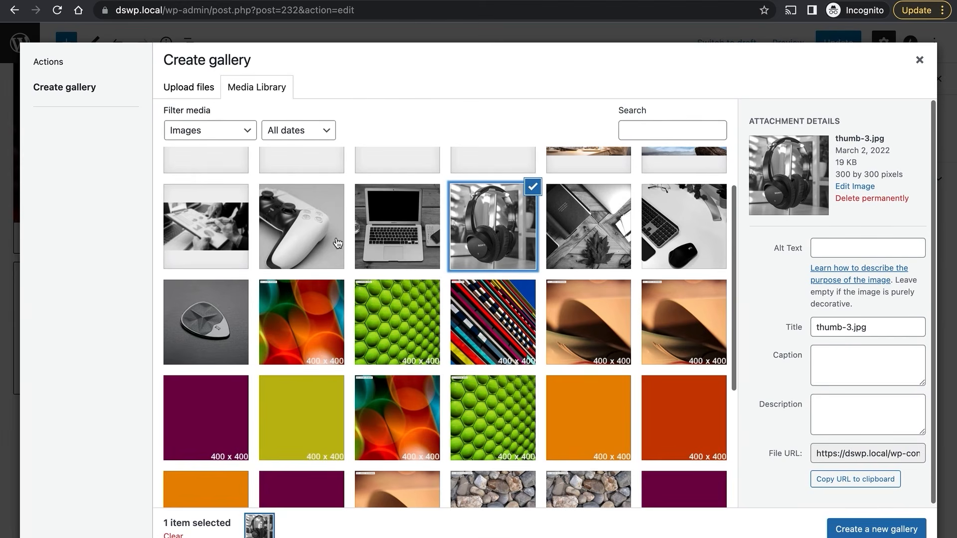
click(295, 237)
click(301, 316)
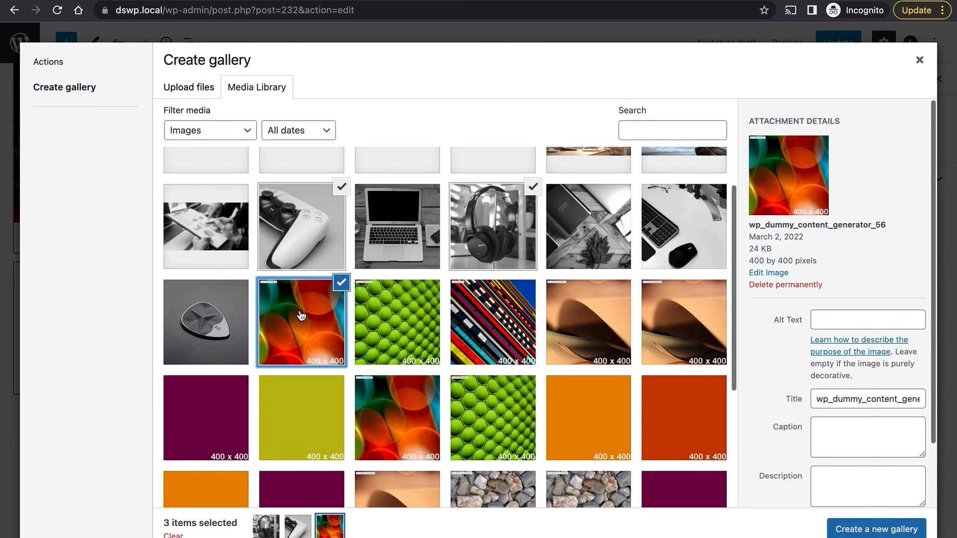
click(895, 531)
click(891, 529)
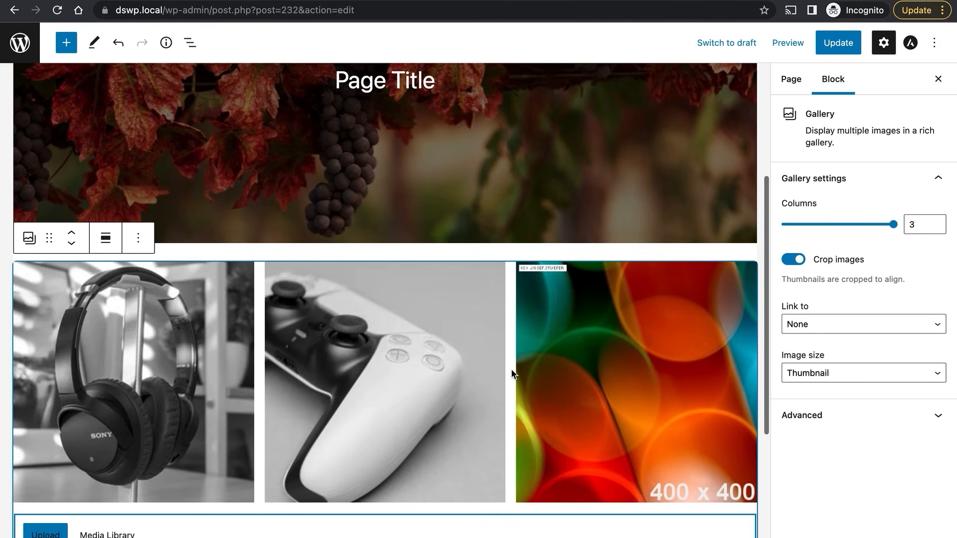
scroll(513, 373, down, 2)
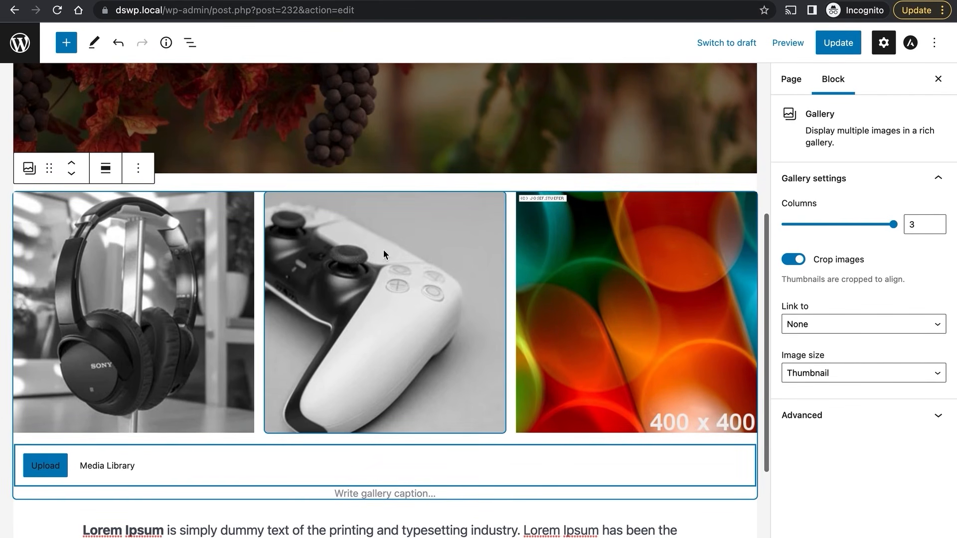
Keep the gallery at 3 columns with no image links and Medium image size.
click(939, 223)
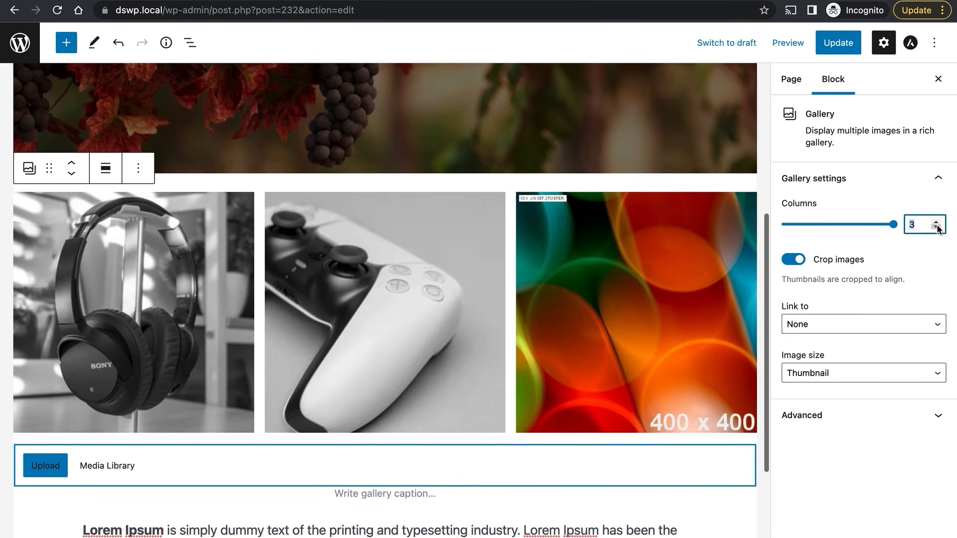
click(936, 228)
click(937, 228)
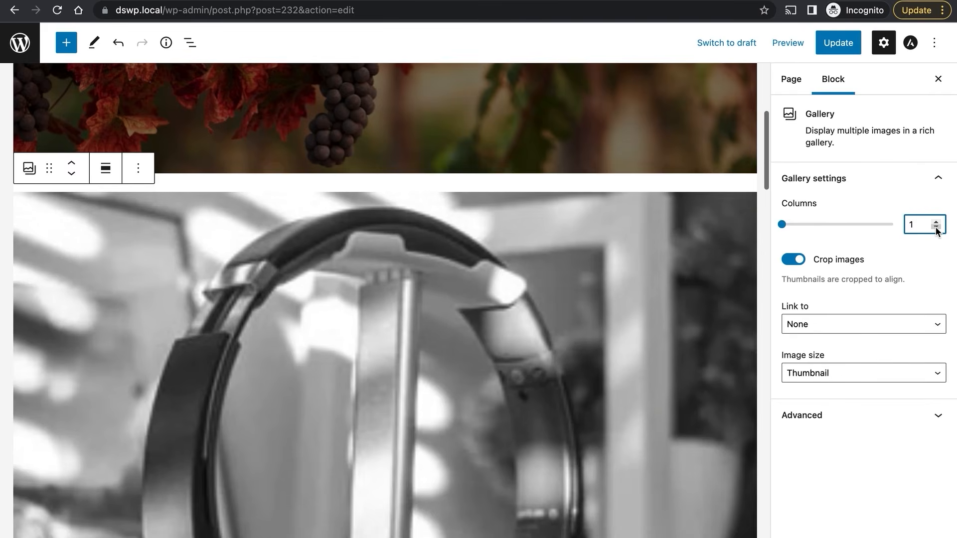
click(936, 221)
click(936, 222)
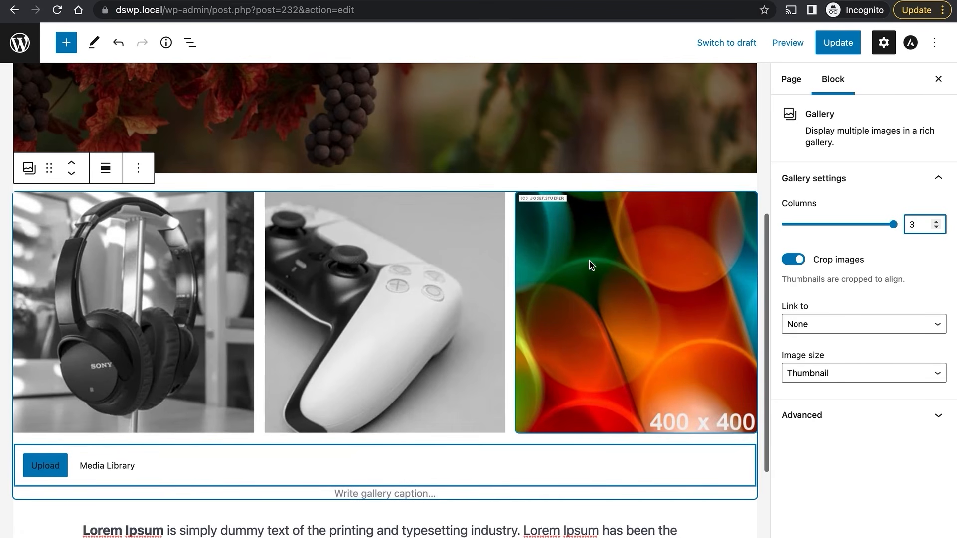
click(818, 329)
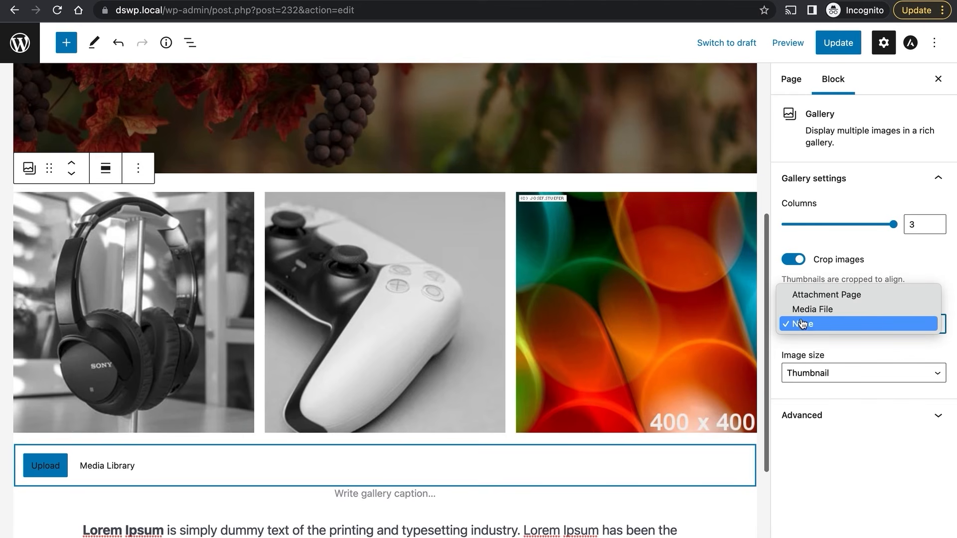
click(823, 325)
click(863, 369)
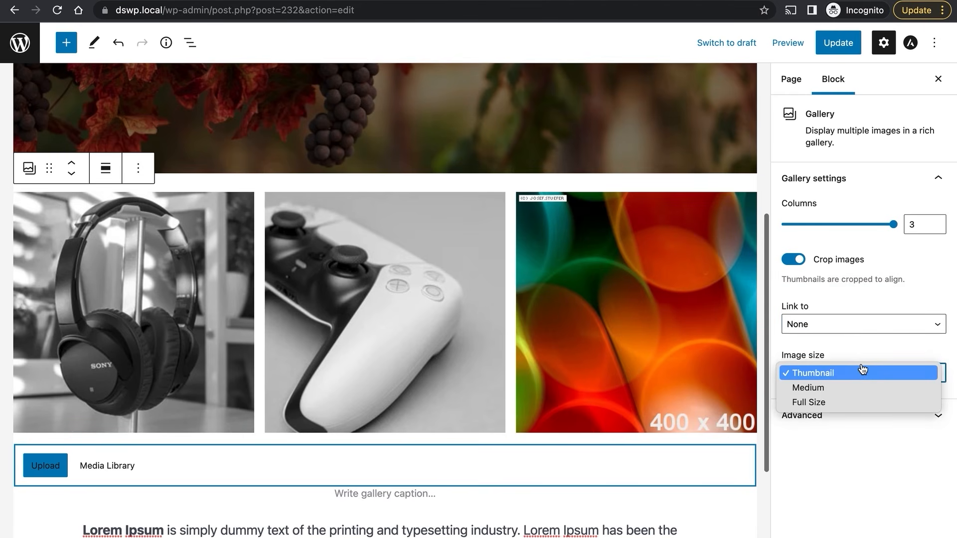
key(Escape)
click(859, 395)
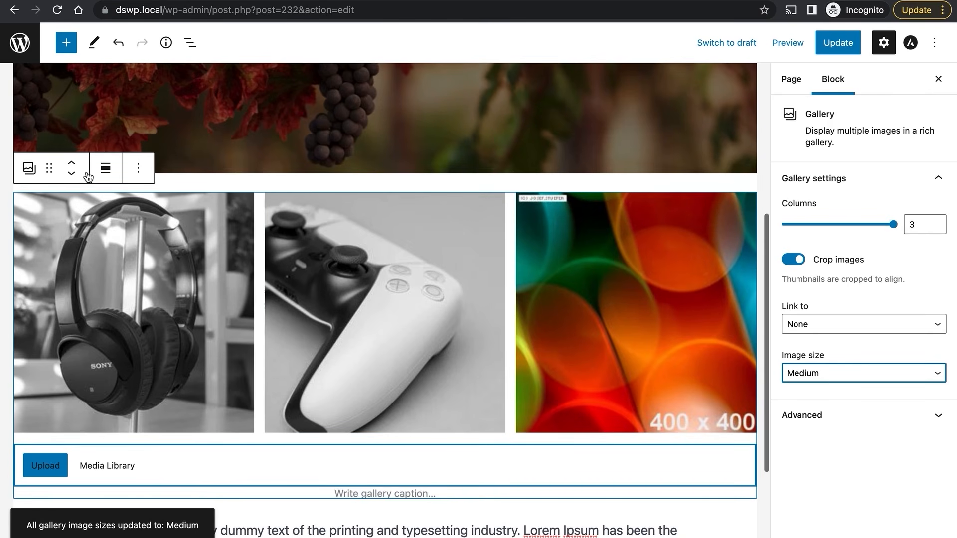
Move the gallery so it sits below the Lorem Ipsum paragraph.
scroll(273, 255, down, 3)
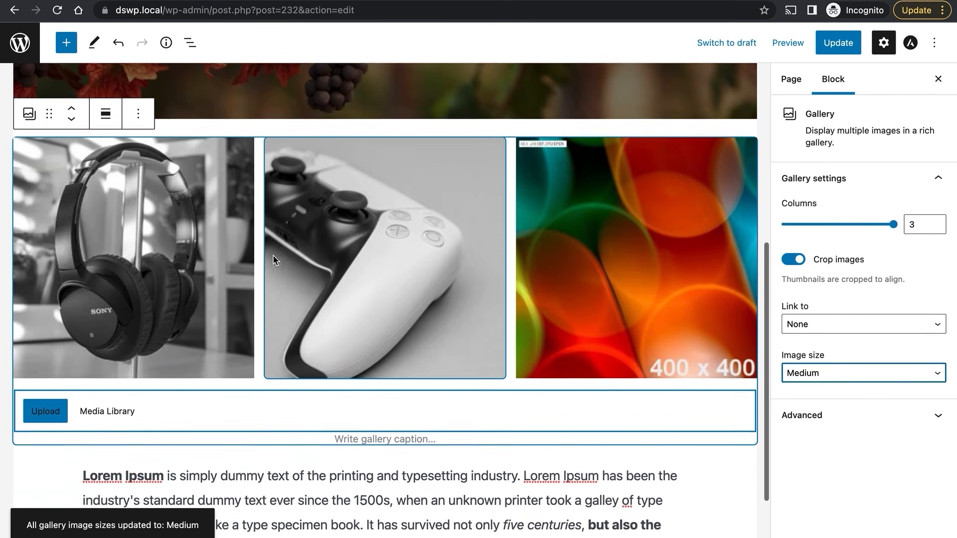
scroll(273, 256, up, 3)
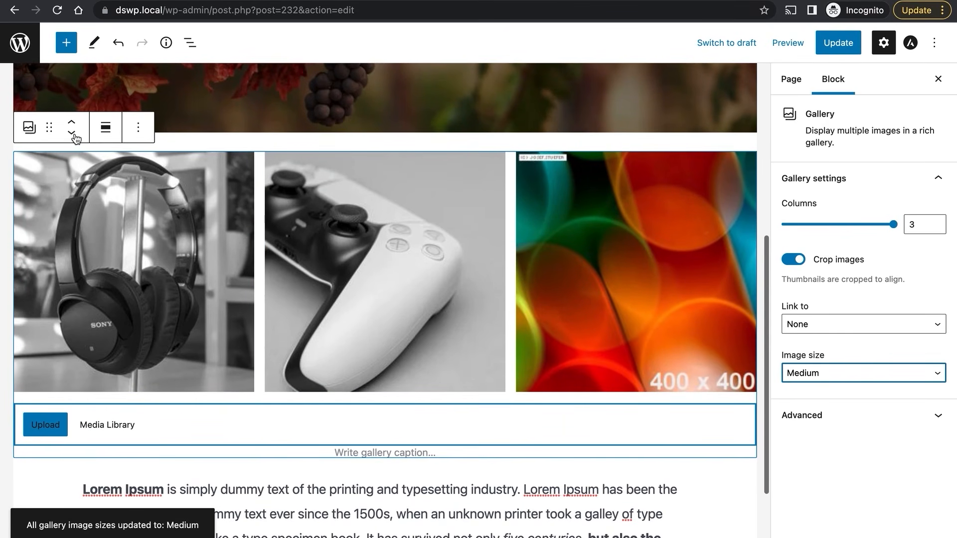
click(73, 133)
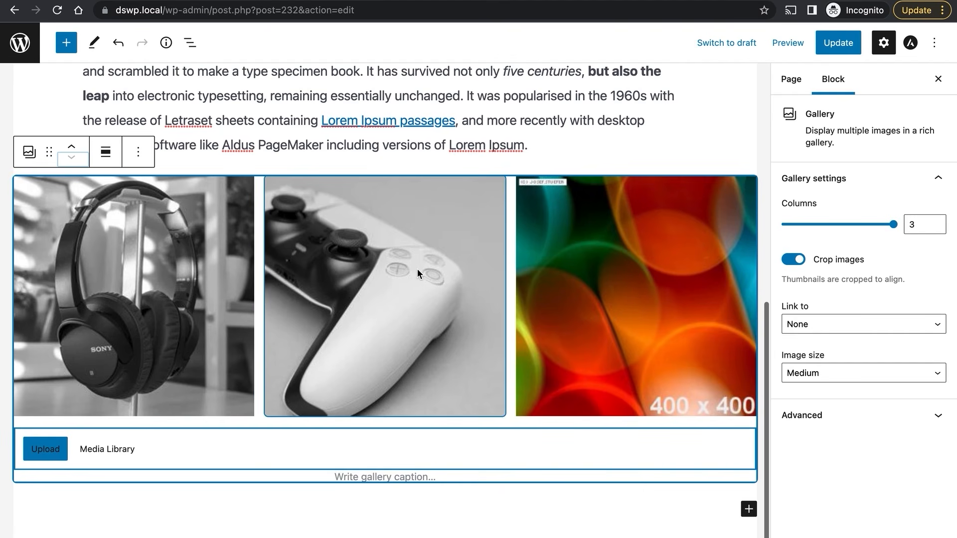
scroll(416, 269, up, 3)
scroll(417, 273, down, 2)
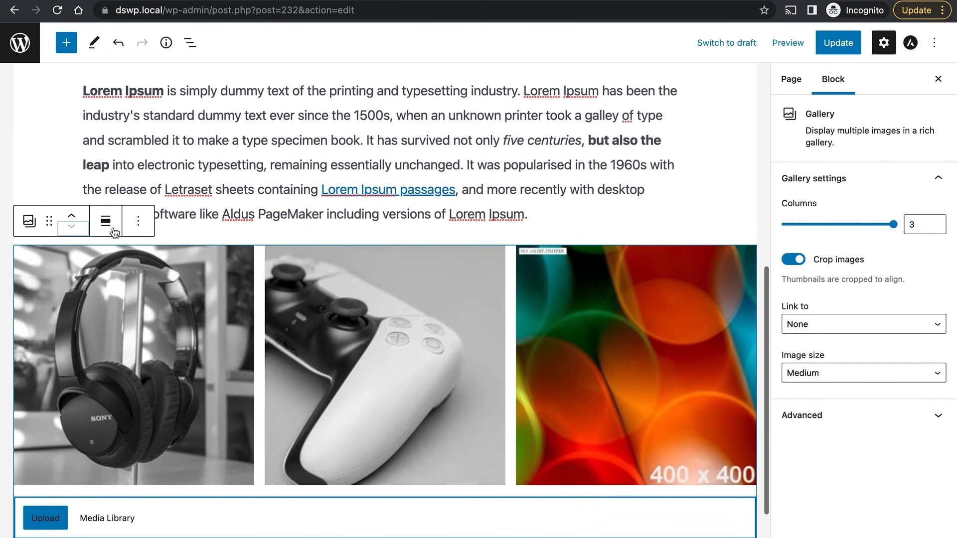
click(72, 218)
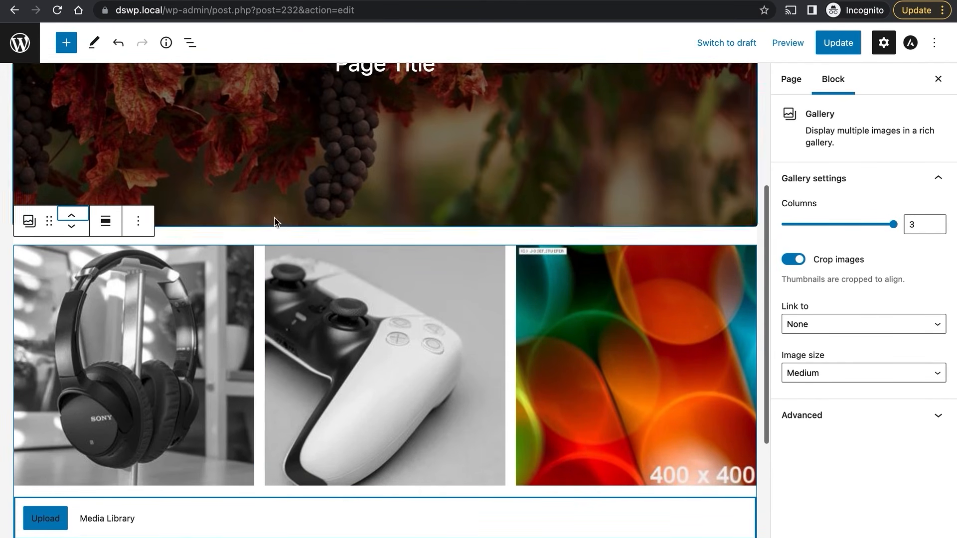
scroll(320, 234, down, 3)
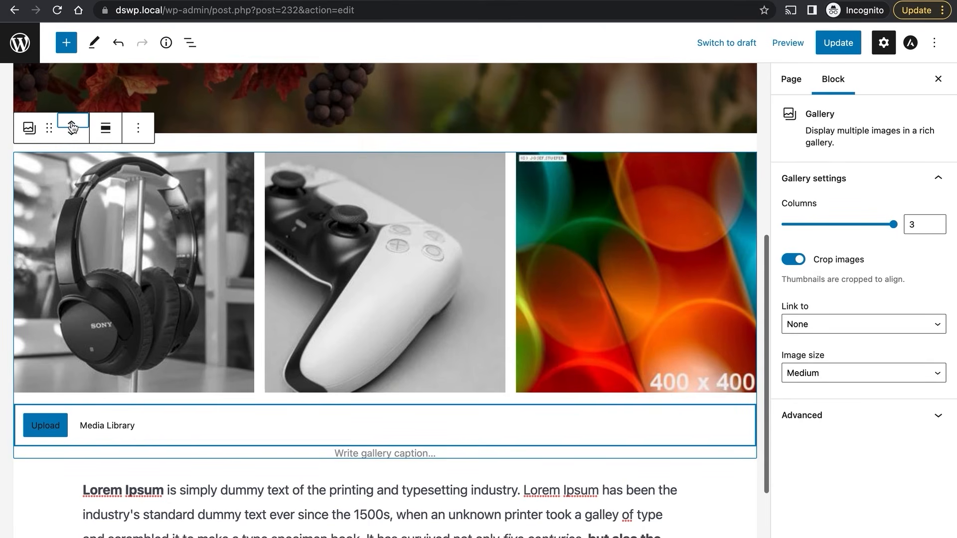
scroll(244, 248, down, 2)
scroll(244, 247, up, 2)
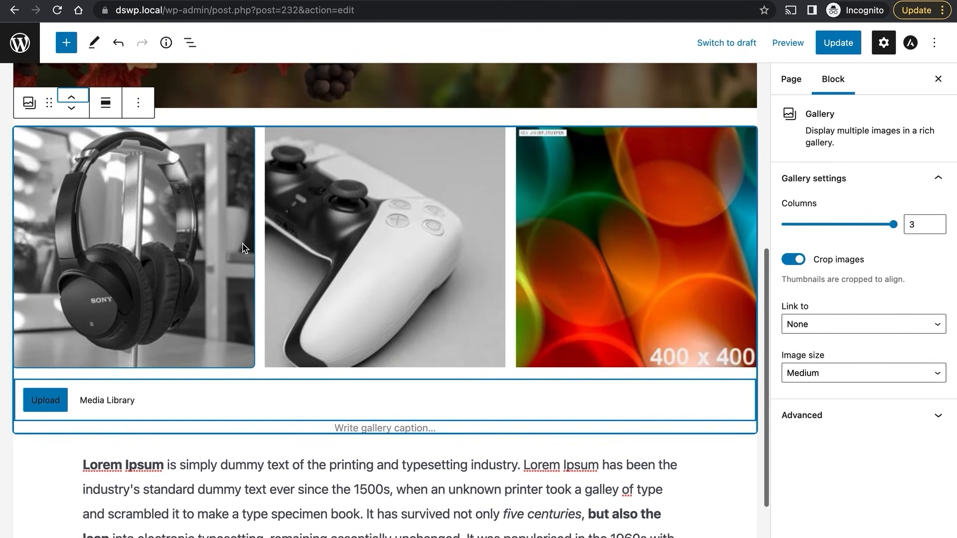
click(73, 109)
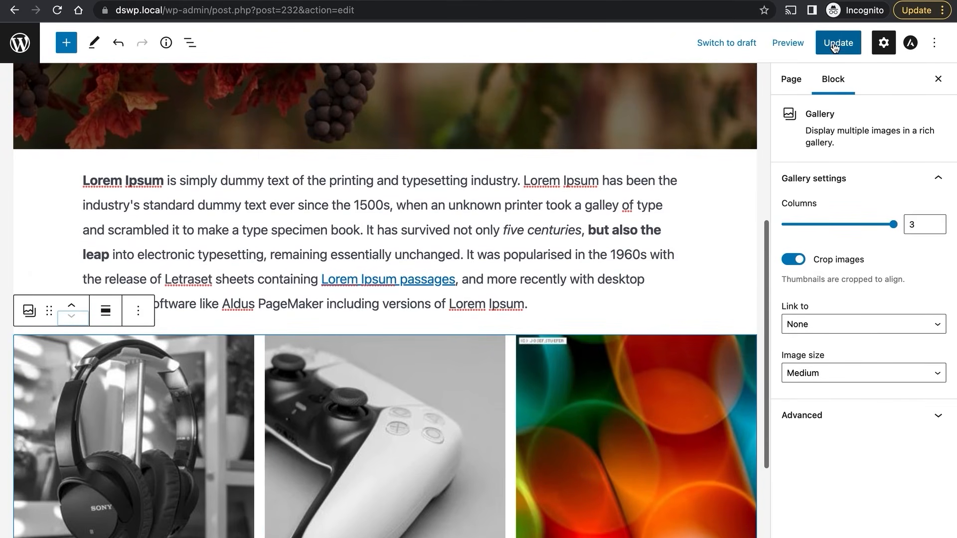
Save the page changes and reload the published page to view them.
click(837, 43)
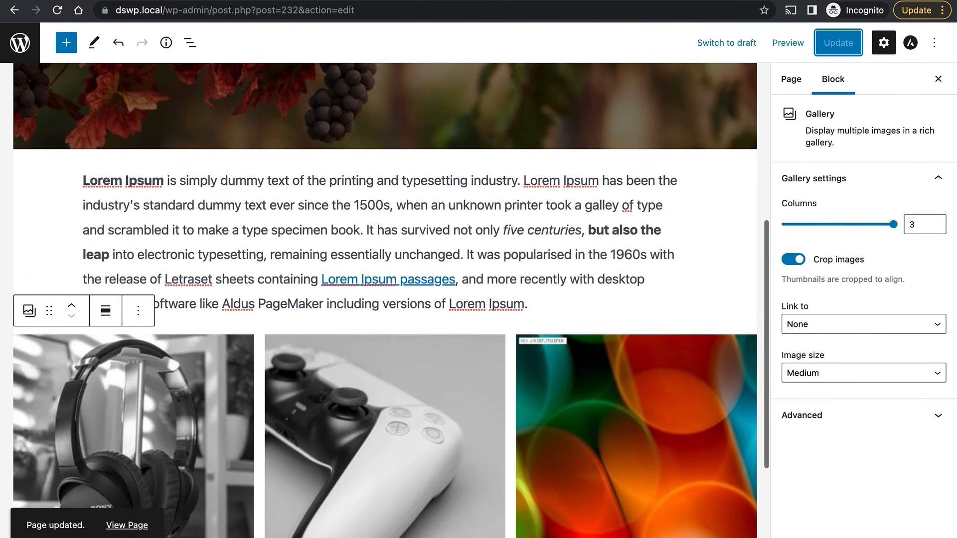
key(ctrl+Tab)
key(ctrl+r)
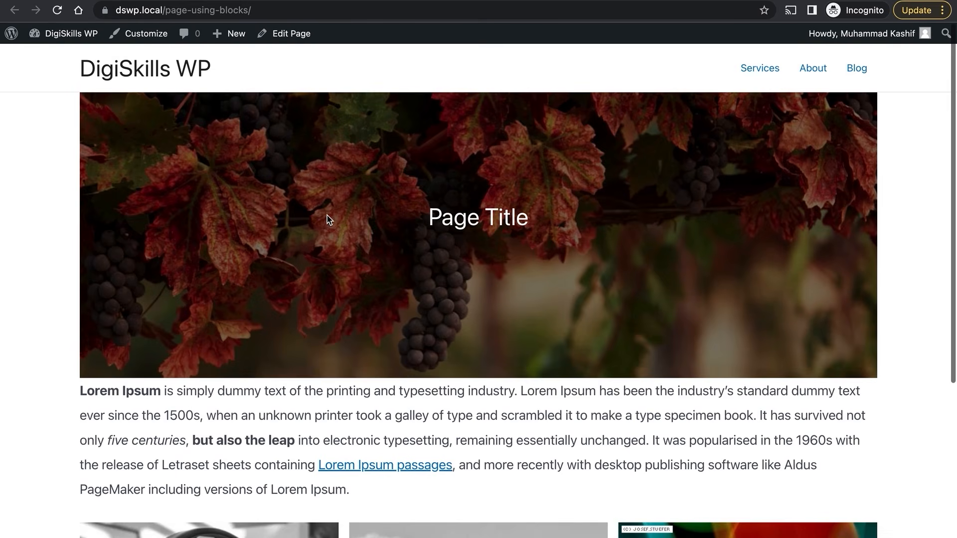
Review the live cover, paragraph and gallery layout, then return to the editor.
scroll(327, 215, down, 3)
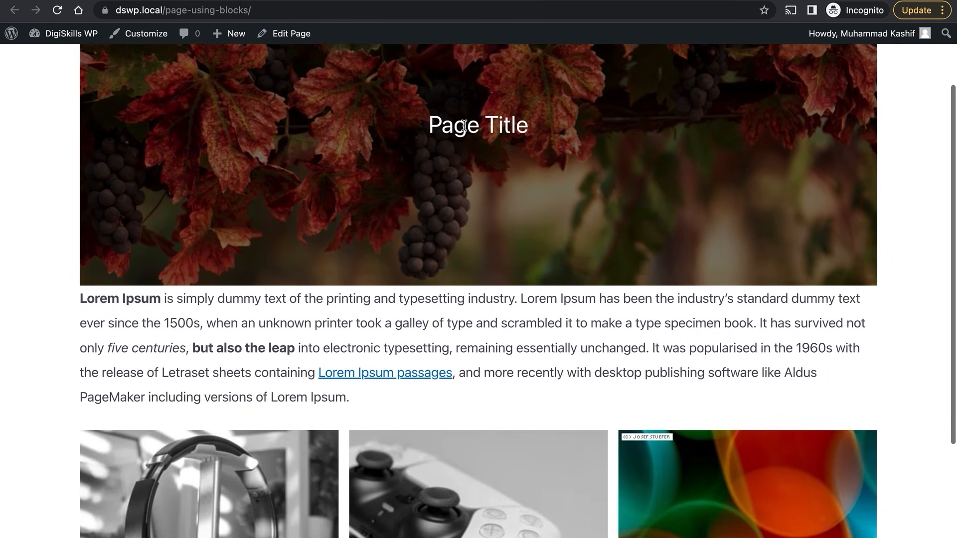
scroll(467, 270, down, 1)
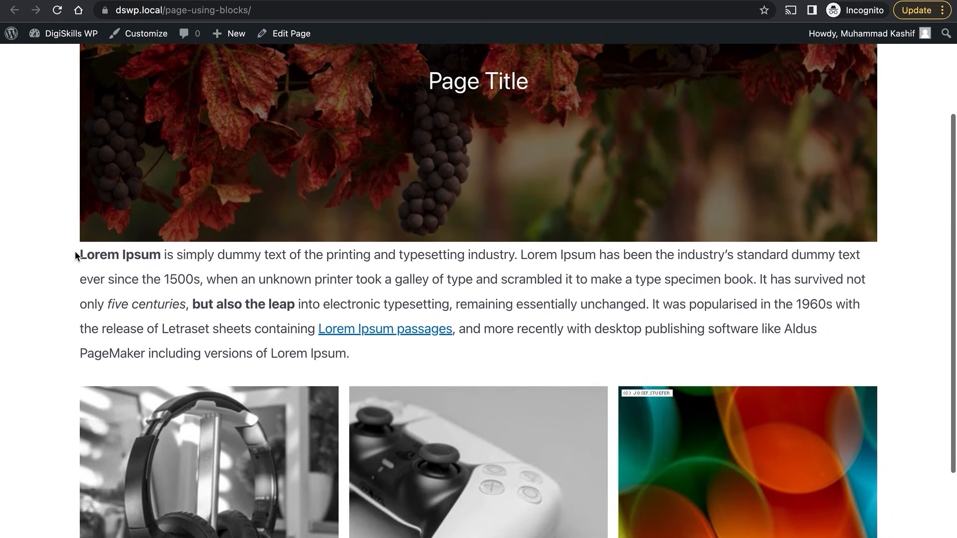
drag(76, 256, 200, 305)
scroll(357, 402, down, 3)
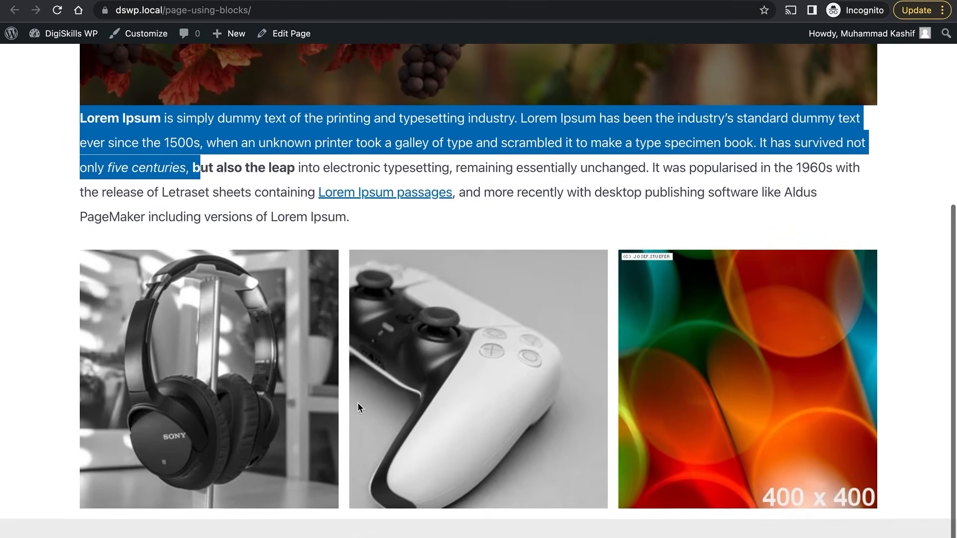
scroll(357, 402, up, 6)
scroll(357, 402, down, 3)
click(222, 282)
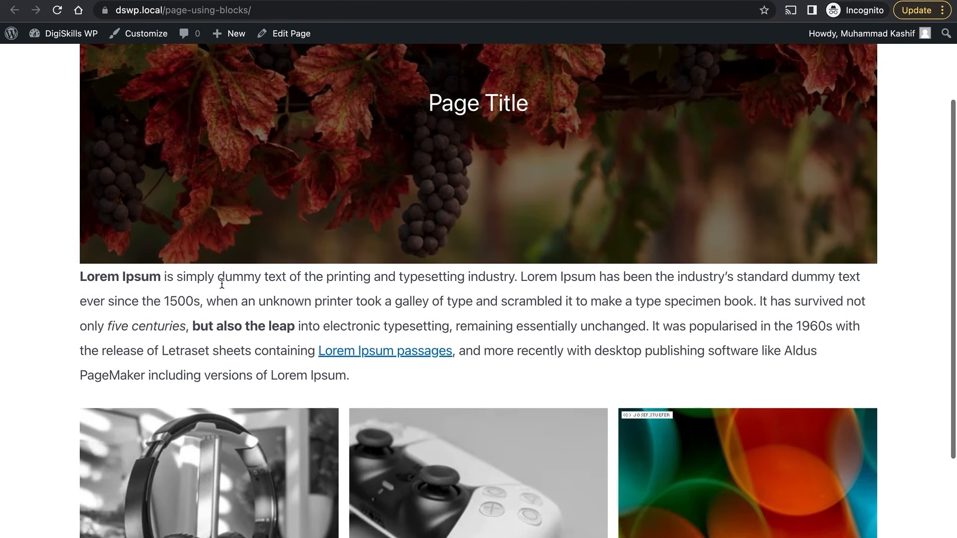
scroll(228, 391, down, 2)
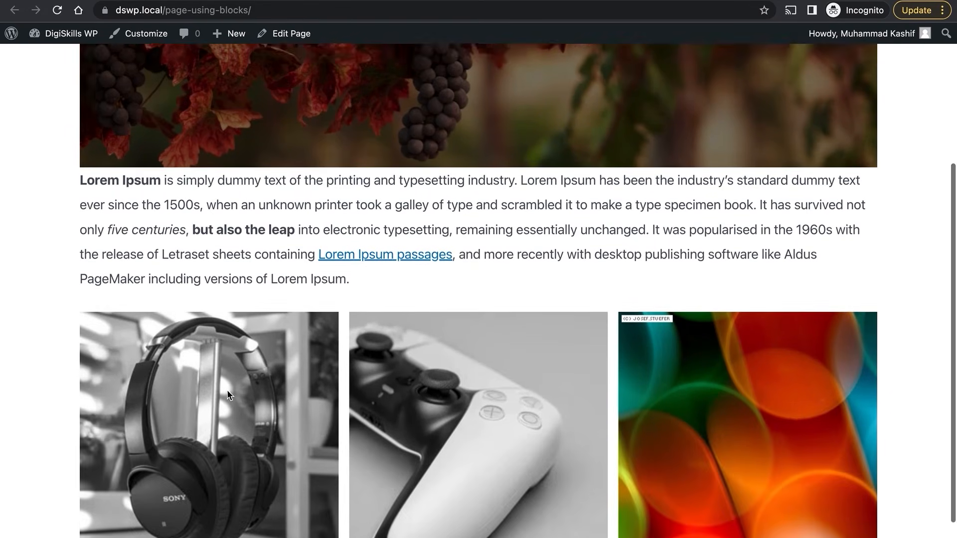
scroll(227, 391, up, 5)
mouse_move(100, 1)
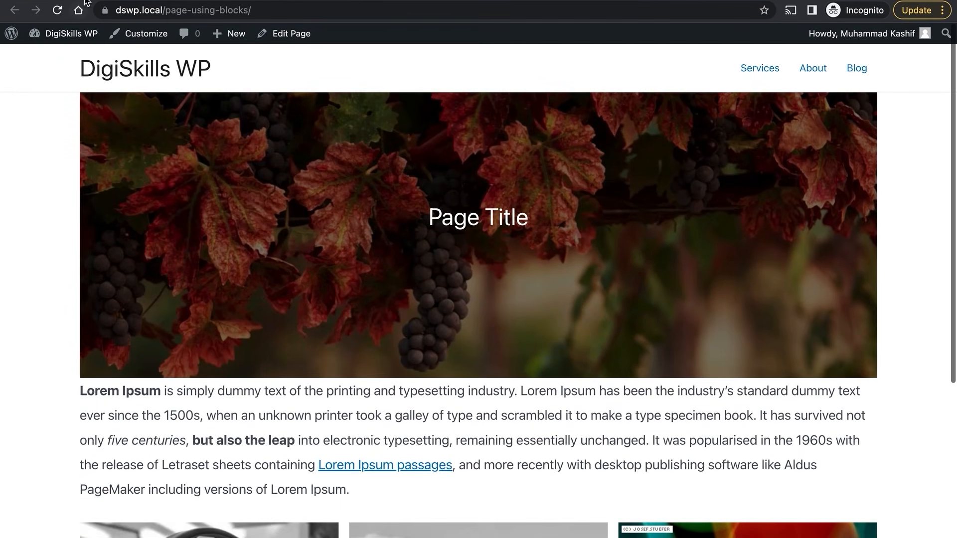
click(87, 0)
scroll(235, 223, up, 6)
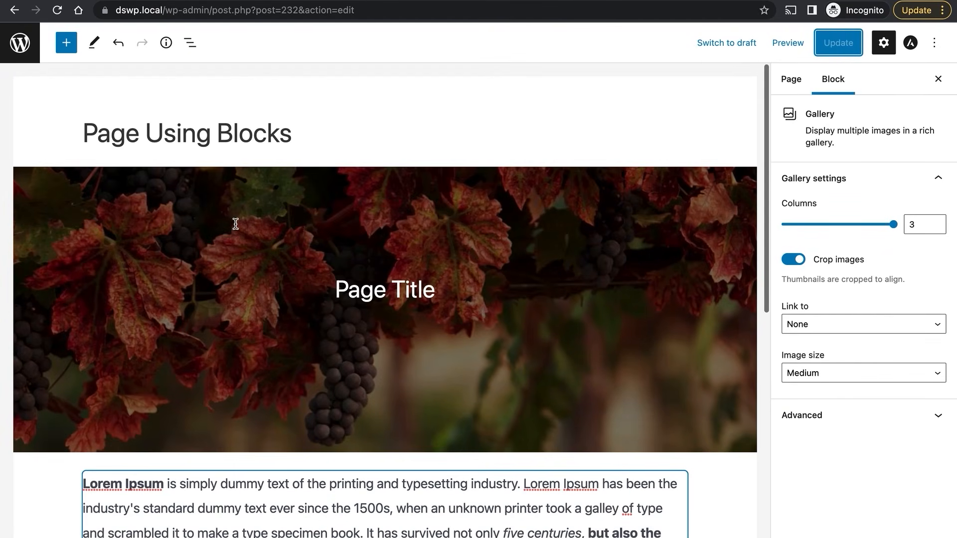
Insert the 'Space 50' reusable spacer and place it above the Lorem Ipsum paragraph.
click(66, 43)
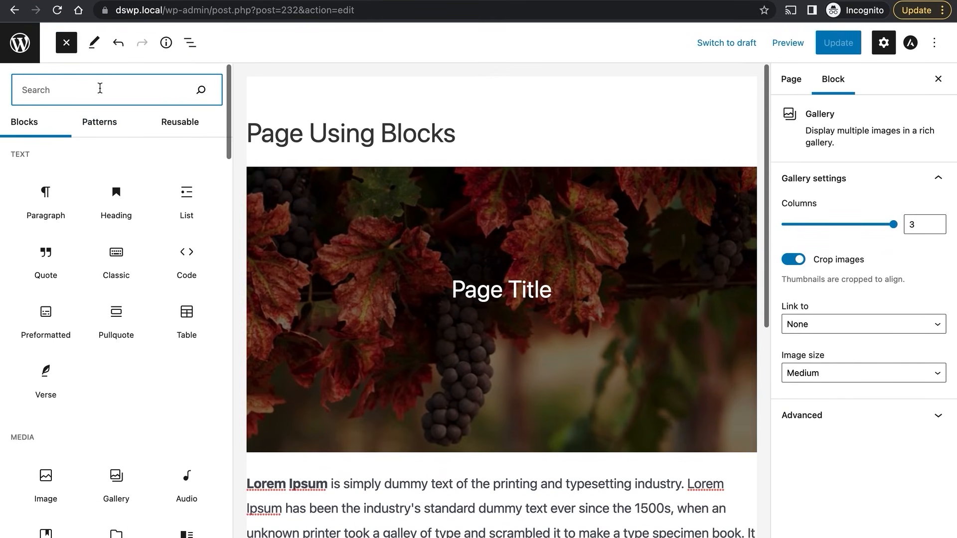
text(spa)
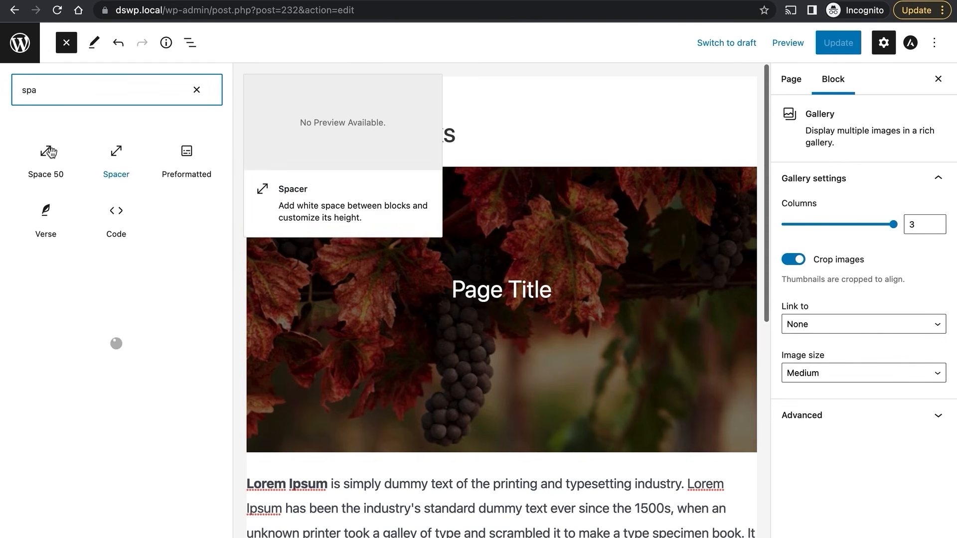
click(46, 159)
scroll(558, 399, down, 2)
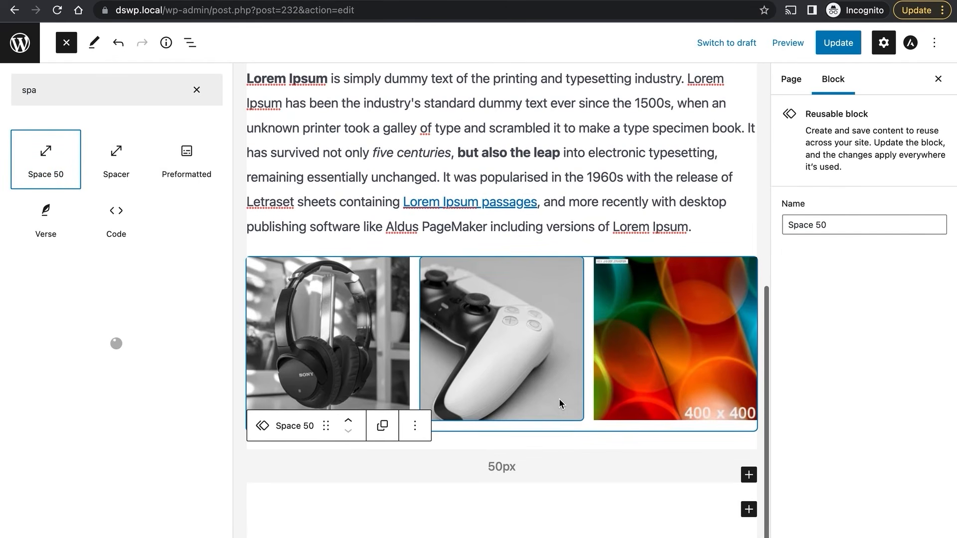
click(412, 499)
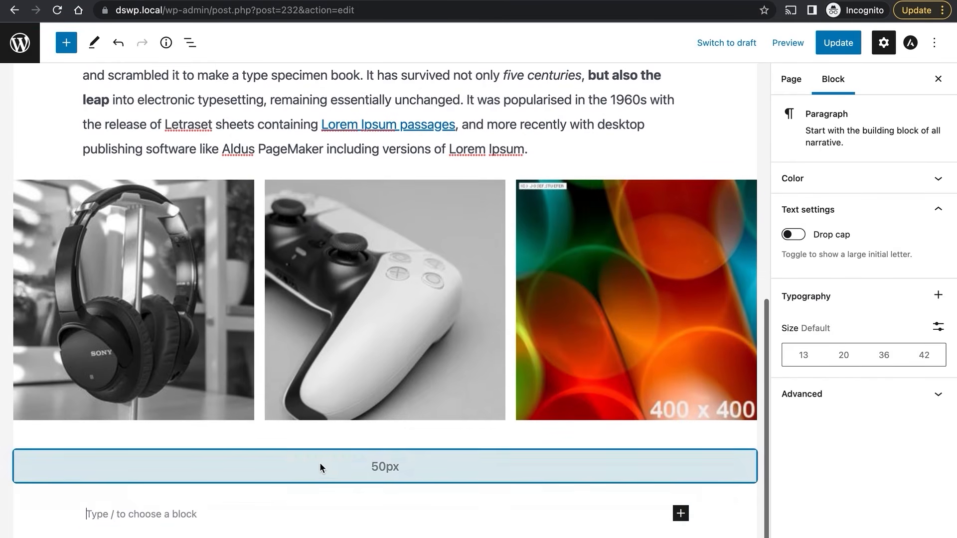
click(244, 476)
click(115, 421)
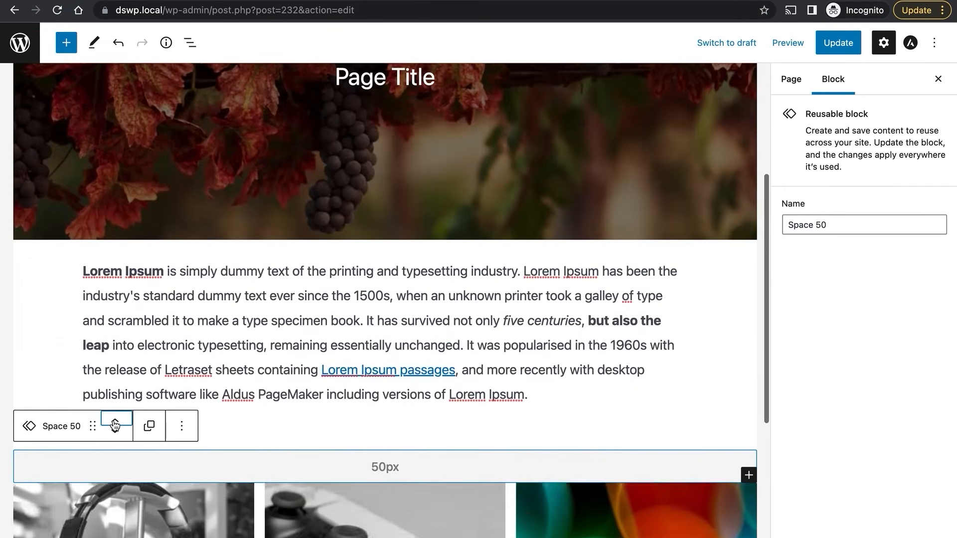
click(114, 423)
scroll(537, 470, down, 4)
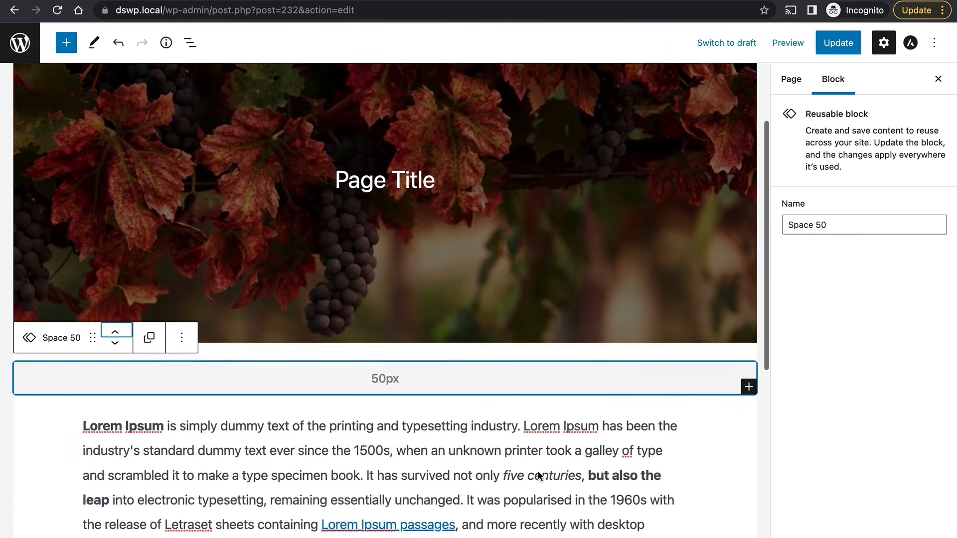
scroll(537, 472, down, 2)
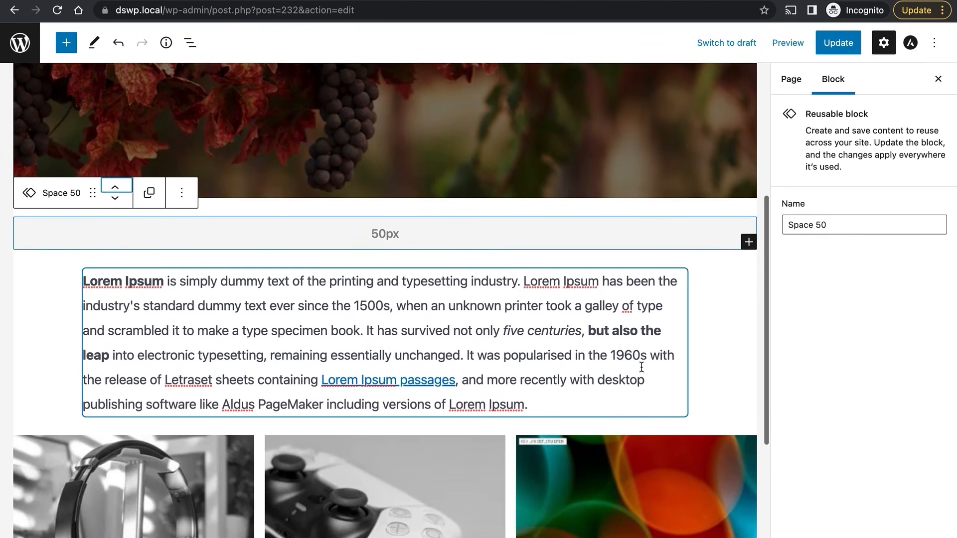
Duplicate the 50px spacer and move the copy below the paragraph, above the gallery.
click(190, 197)
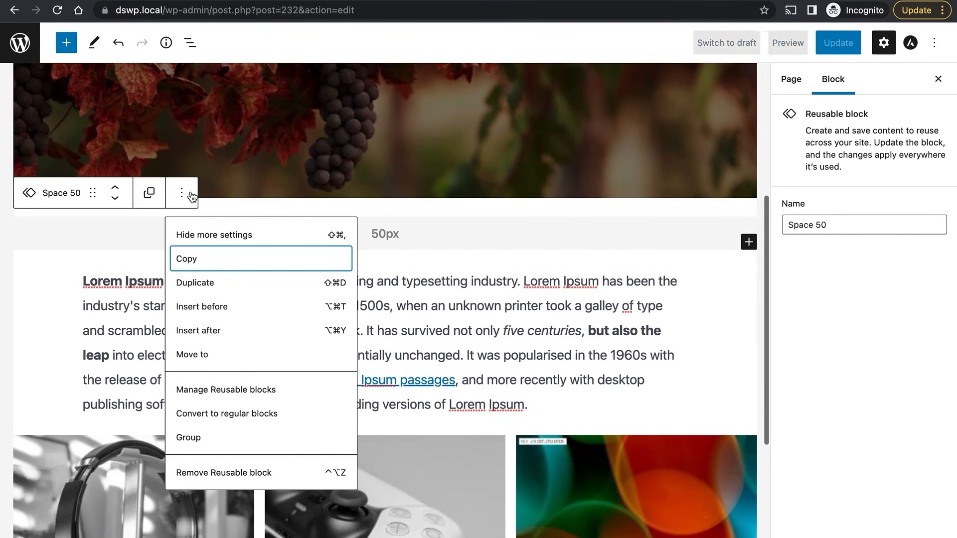
click(232, 280)
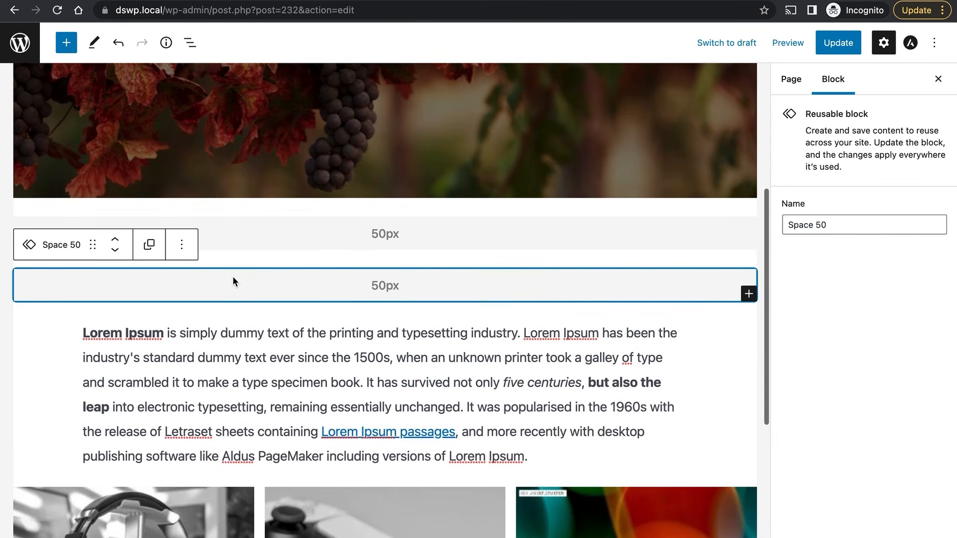
click(115, 253)
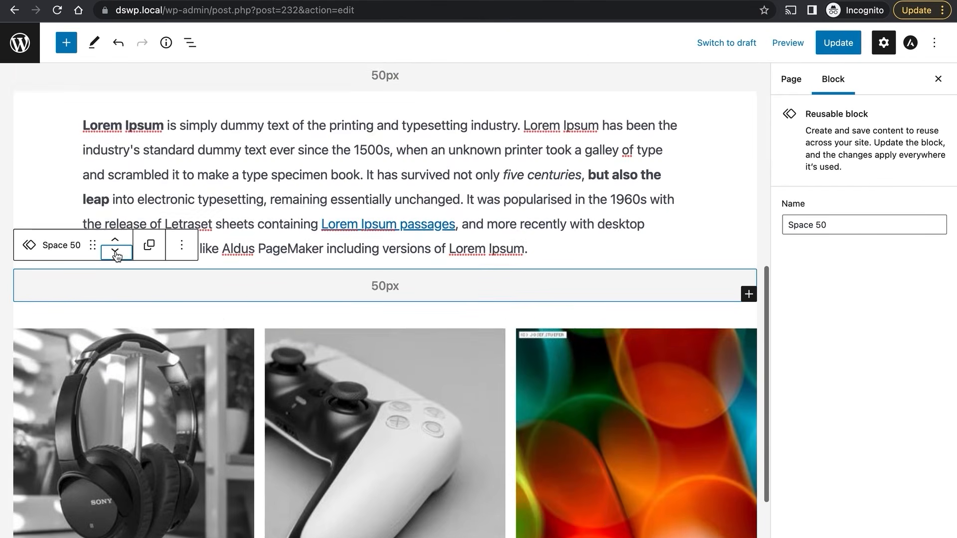
scroll(403, 193, up, 2)
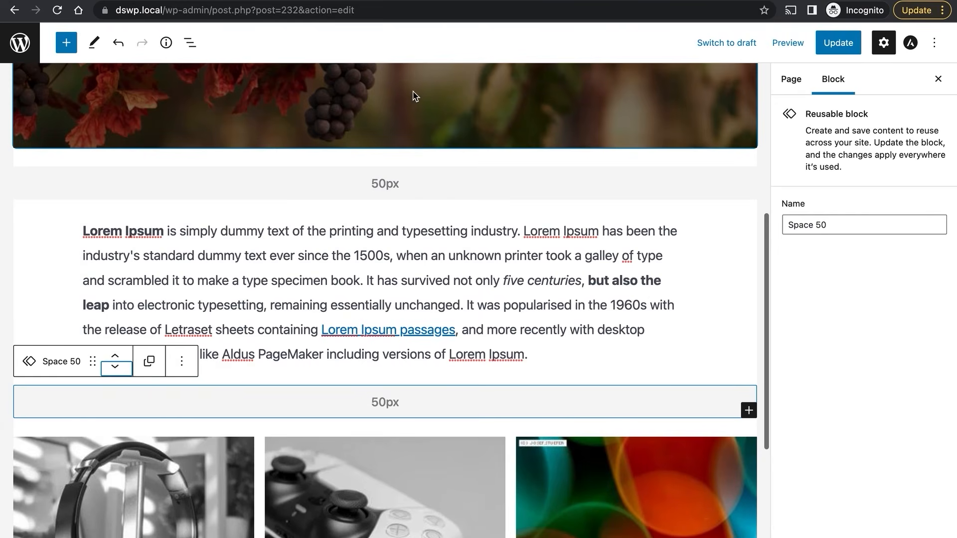
click(434, 173)
scroll(456, 255, down, 1)
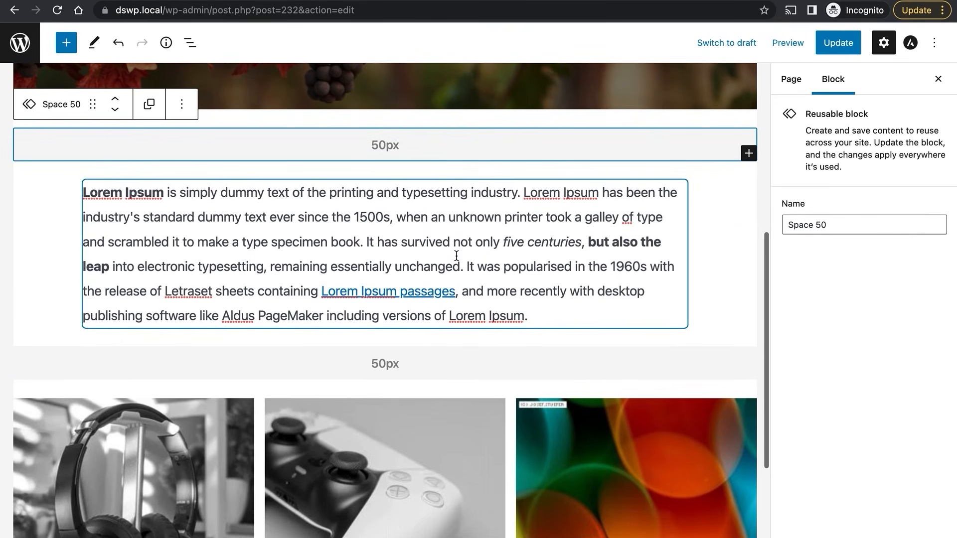
click(467, 354)
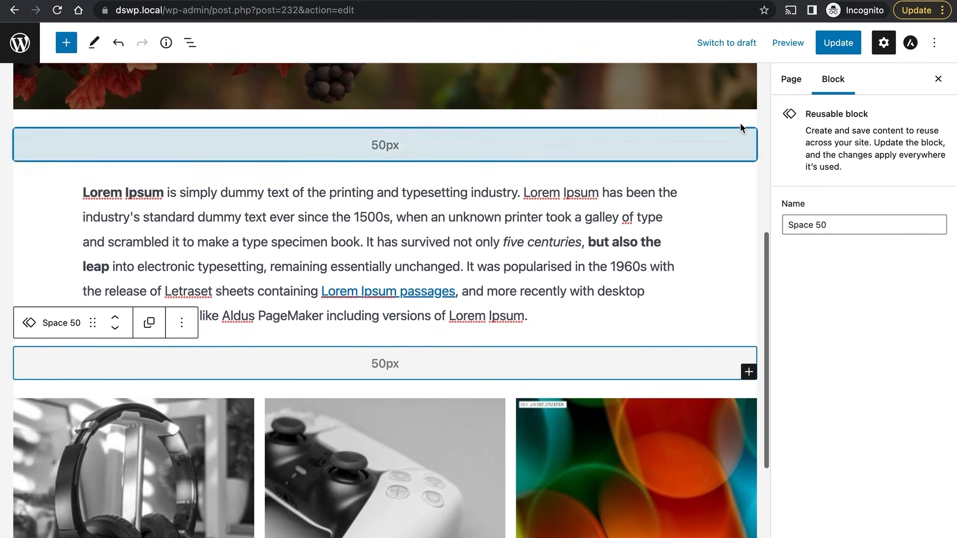
Save the page with both 50px spacers and scroll through it to check the spacing.
click(840, 51)
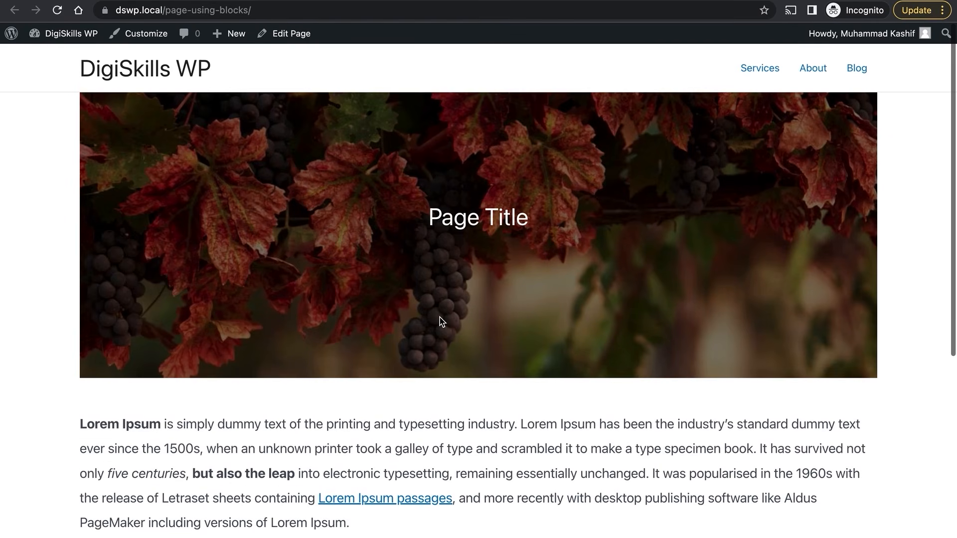
scroll(438, 319, down, 5)
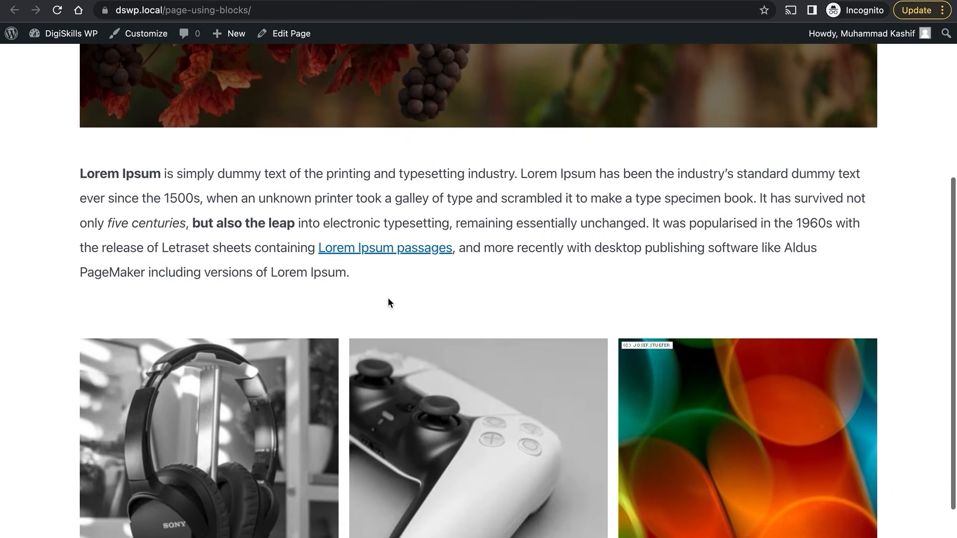
scroll(390, 302, down, 2)
scroll(470, 353, up, 7)
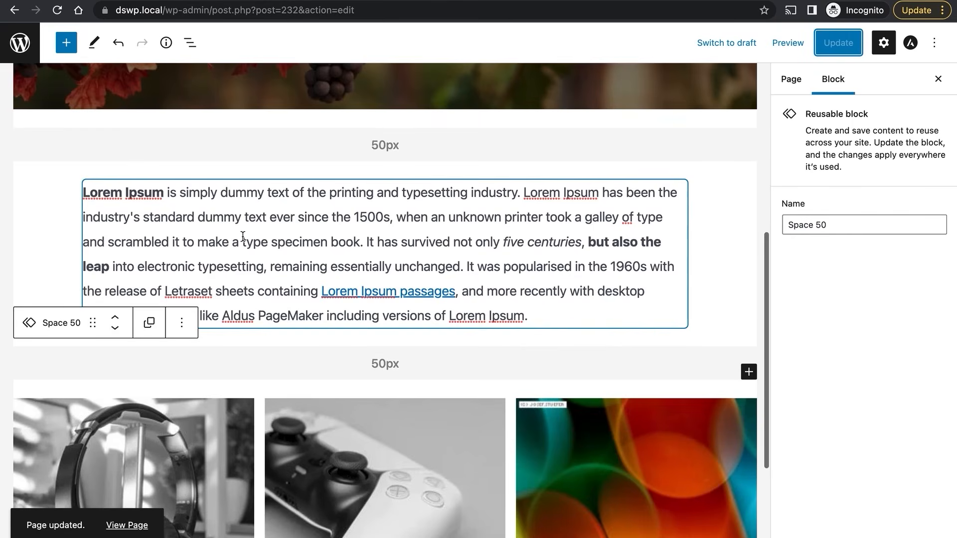
scroll(383, 299, up, 7)
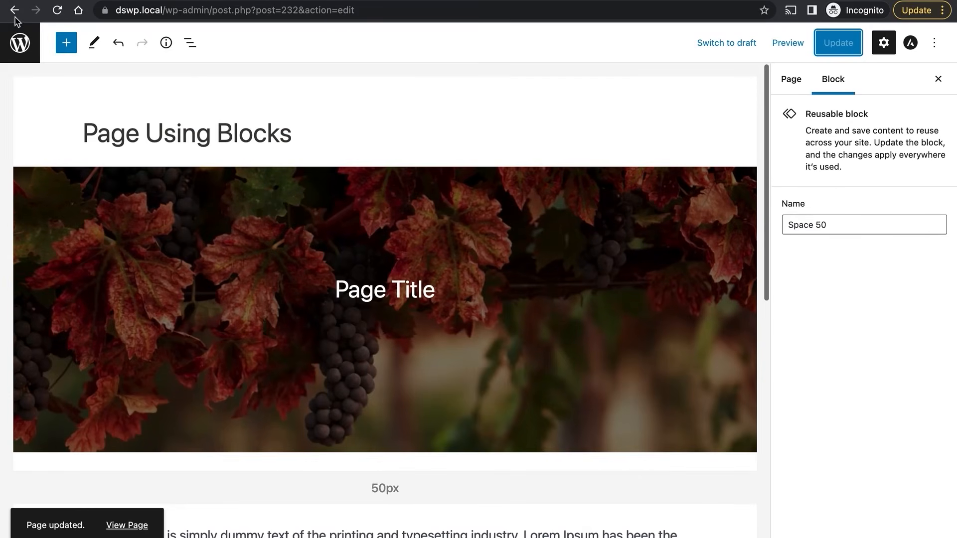
Open the block inserter and browse down through the Blocks list categories.
click(59, 39)
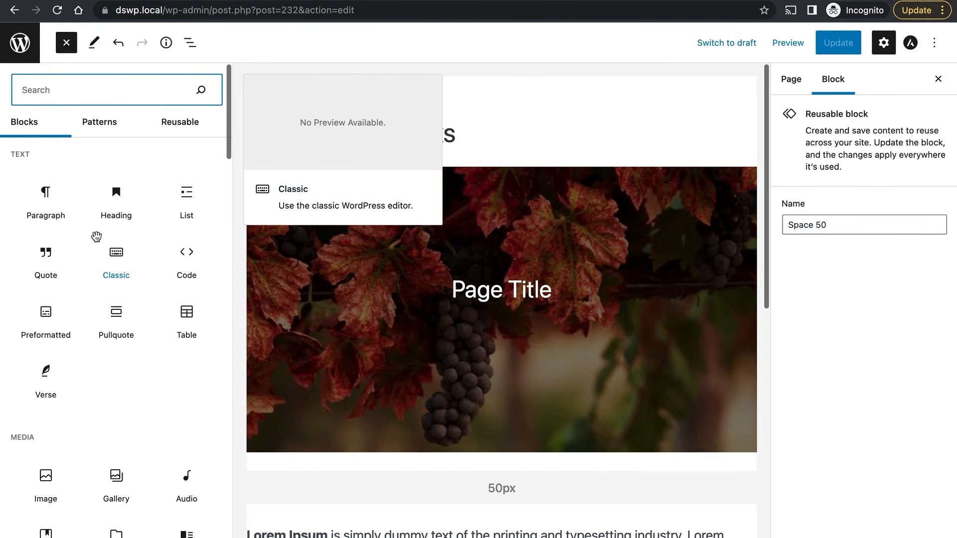
scroll(96, 237, down, 2)
scroll(96, 237, down, 15)
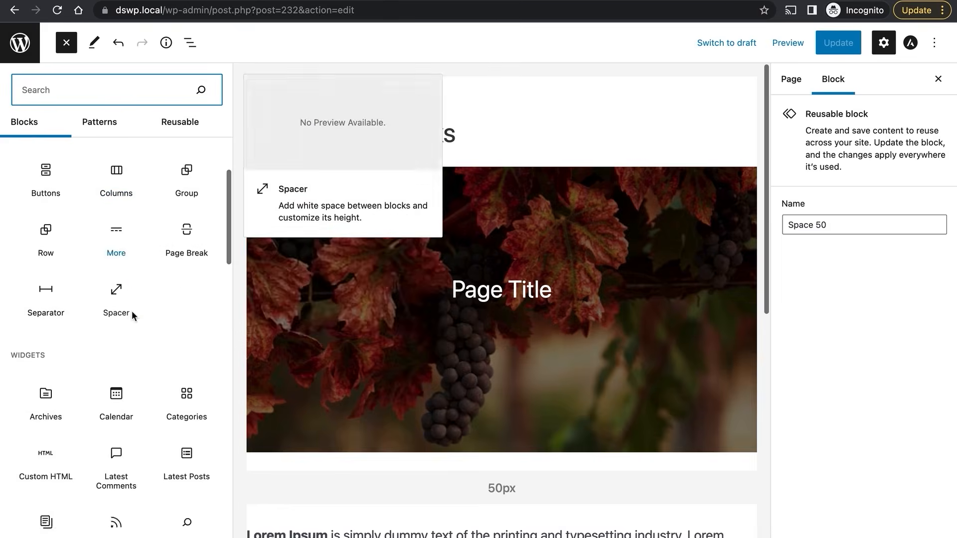
scroll(132, 315, down, 10)
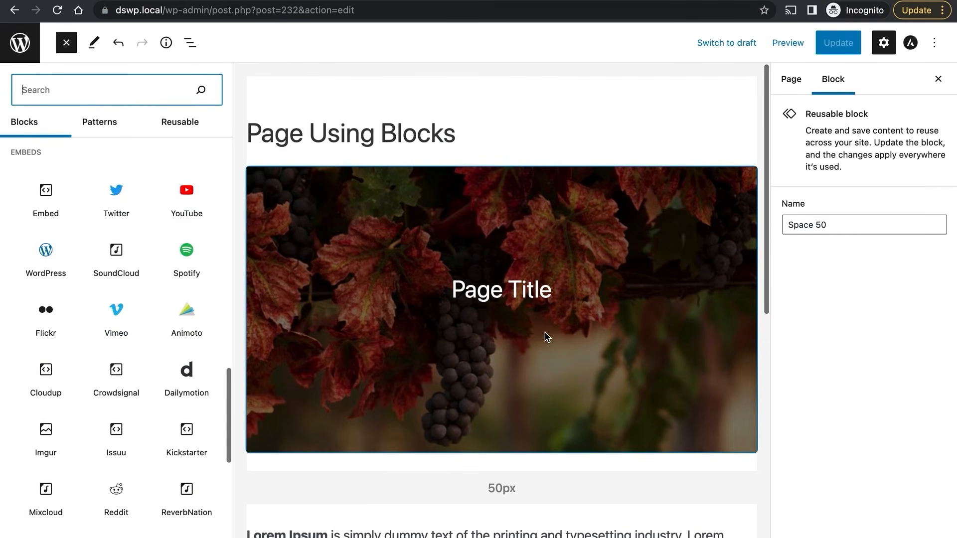
scroll(546, 337, down, 9)
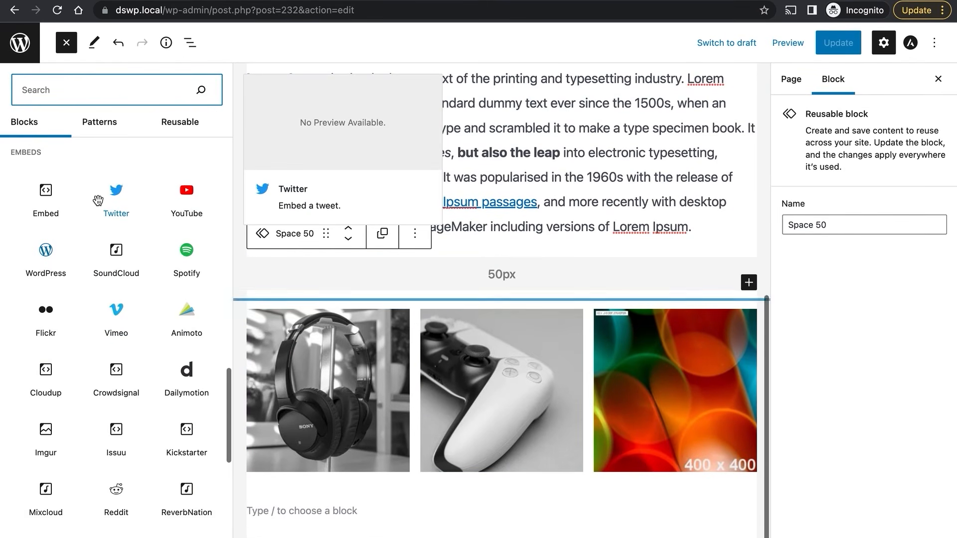
scroll(98, 199, up, 20)
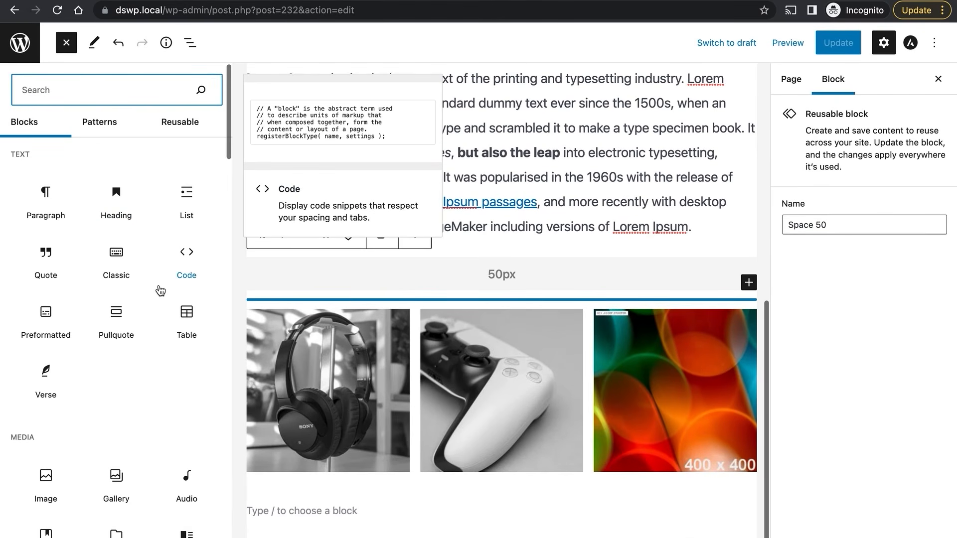
scroll(131, 385, down, 18)
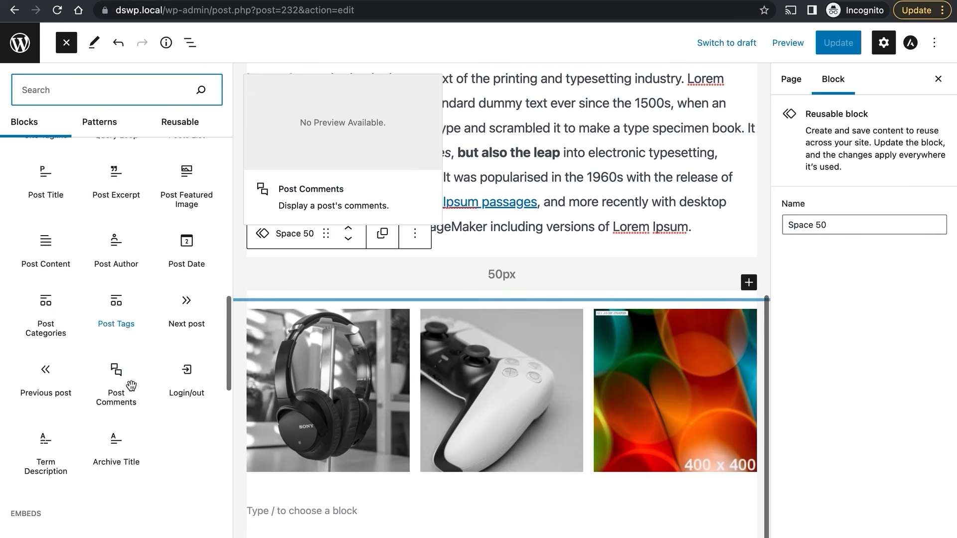
scroll(130, 384, down, 15)
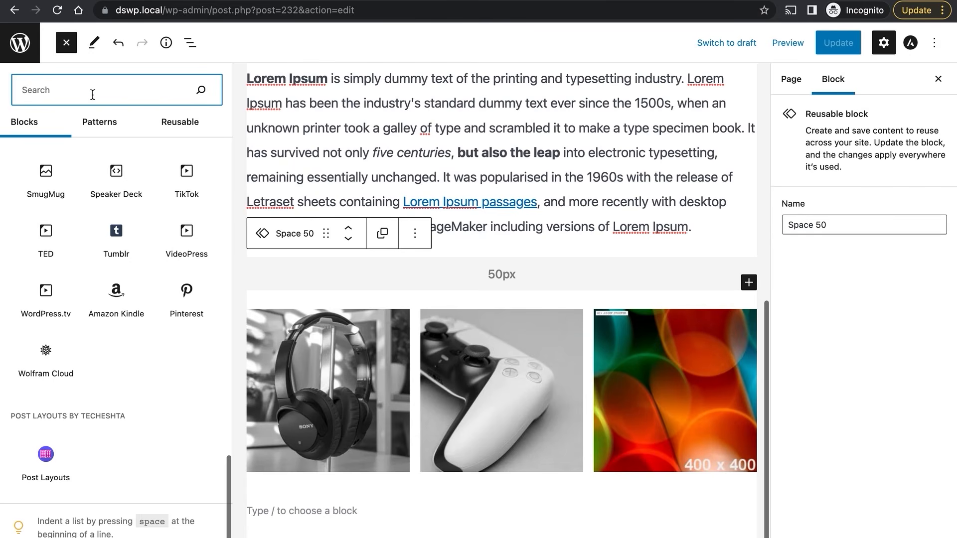
Search 'tea' and install the Team Member block below the 50px spacer, above the gallery.
text(team)
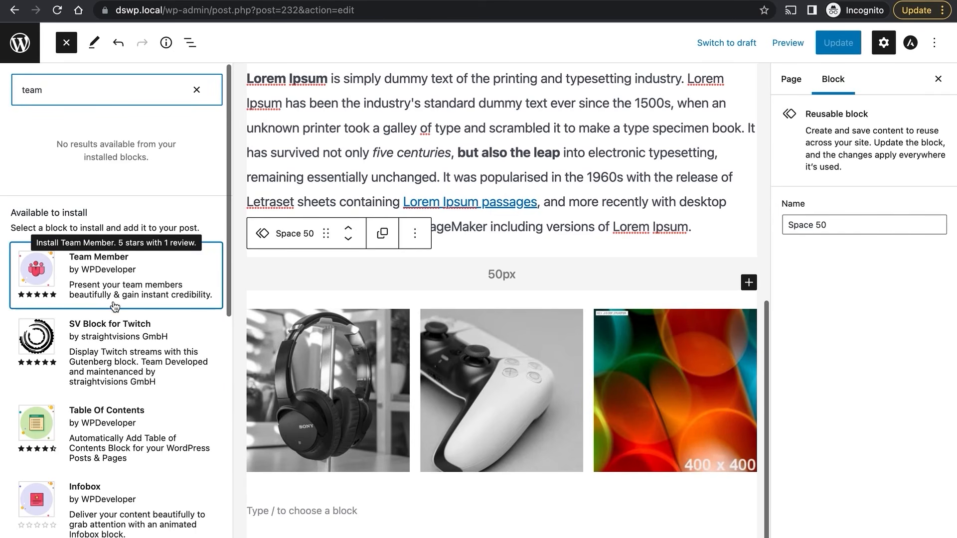
scroll(124, 393, down, 3)
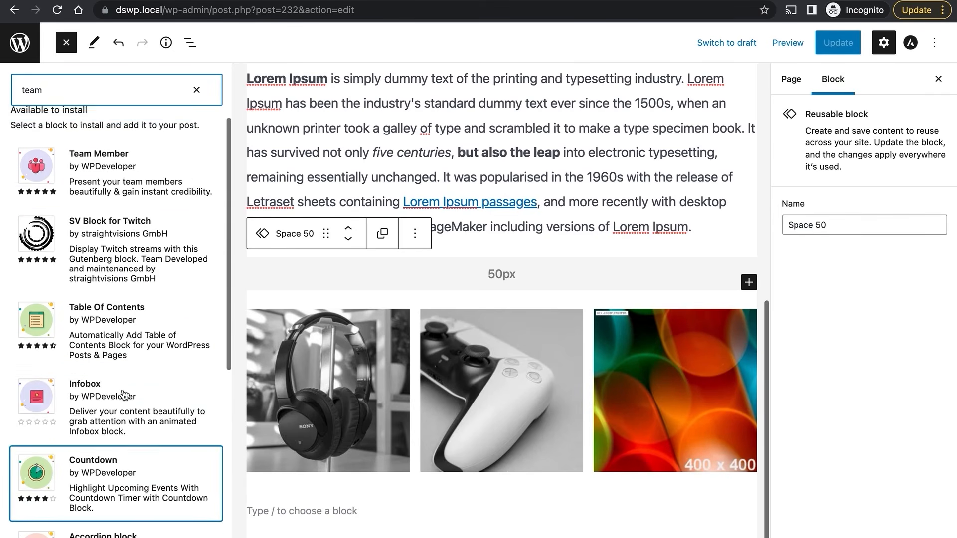
scroll(124, 393, up, 3)
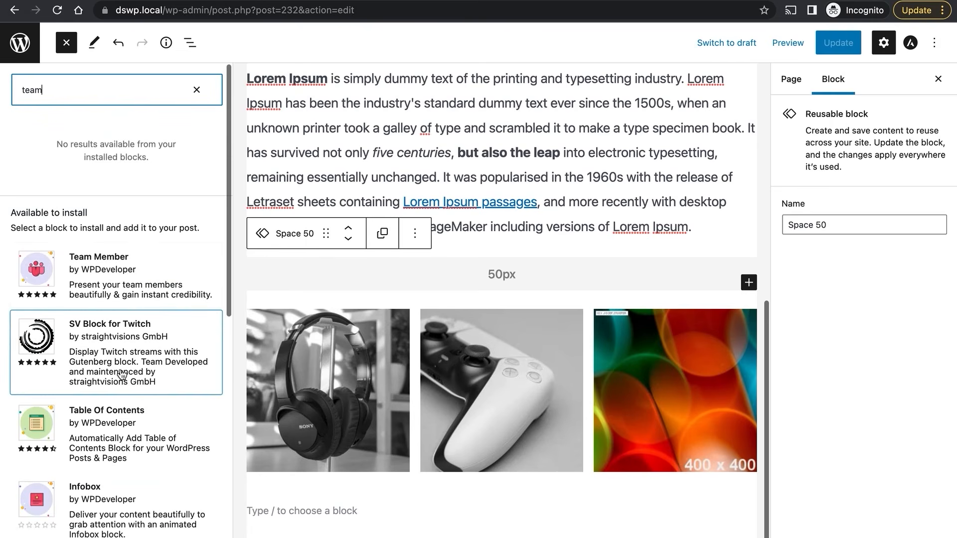
click(125, 270)
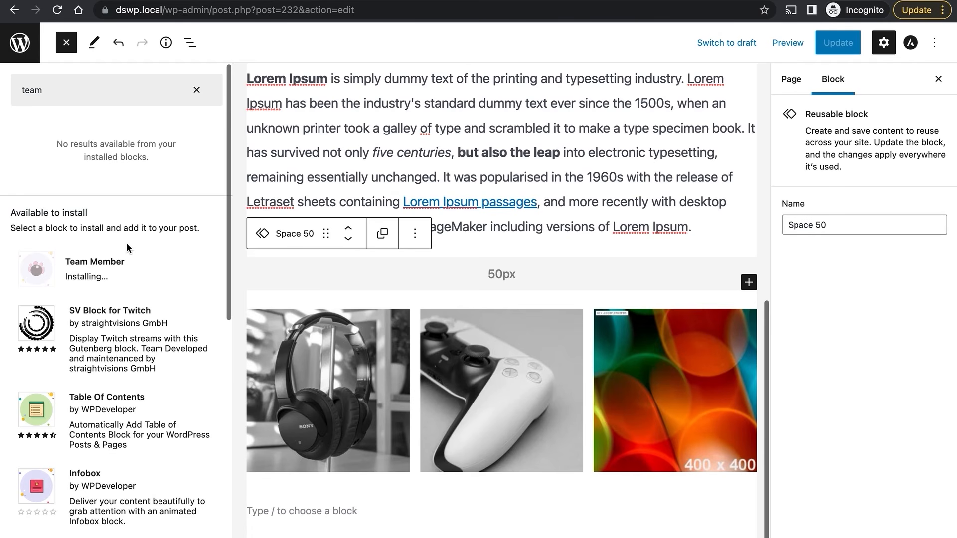
scroll(126, 242, down, 1)
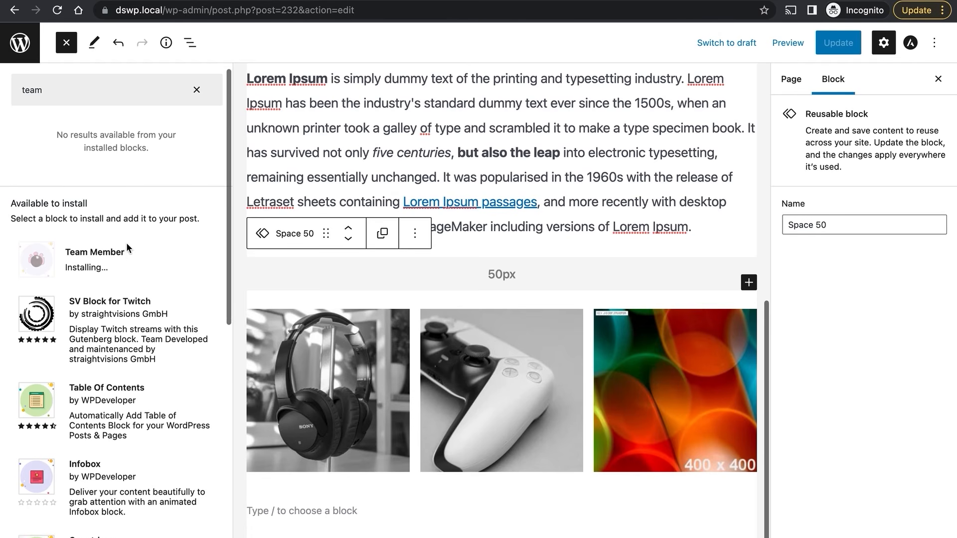
scroll(127, 242, up, 1)
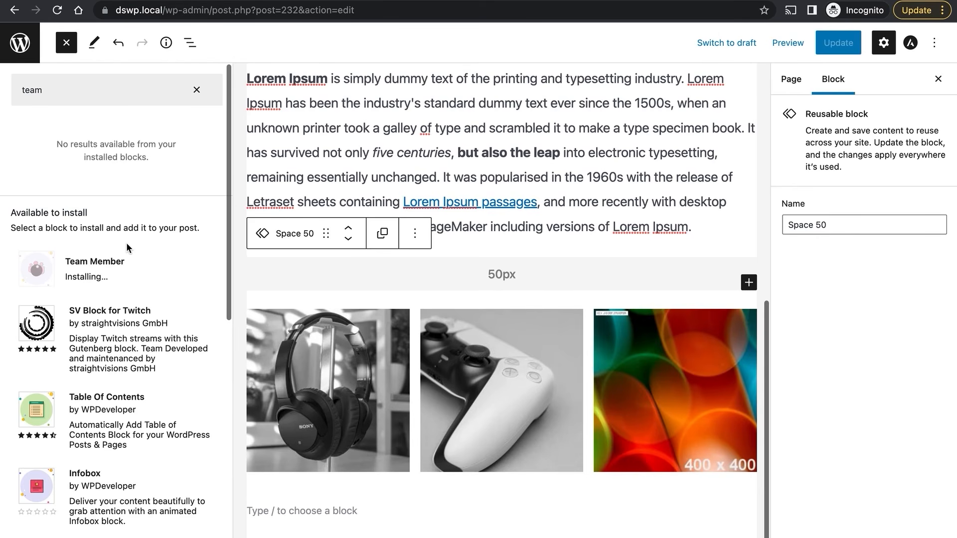
scroll(127, 242, down, 5)
scroll(127, 242, up, 5)
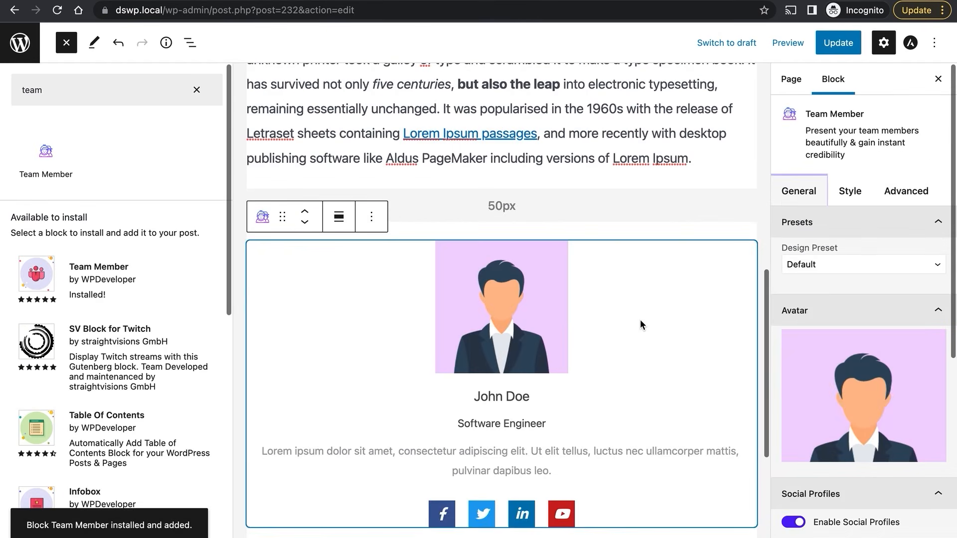
scroll(639, 324, down, 5)
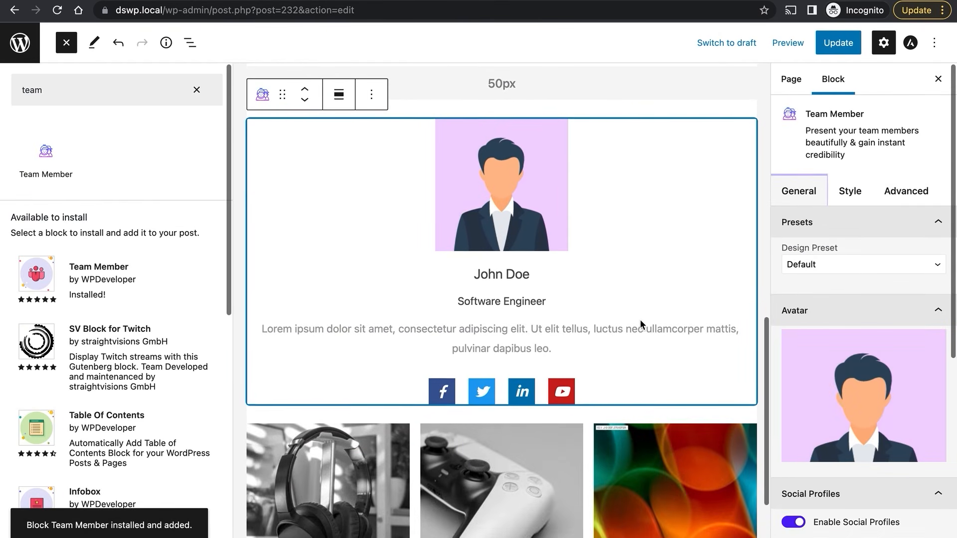
scroll(640, 324, up, 2)
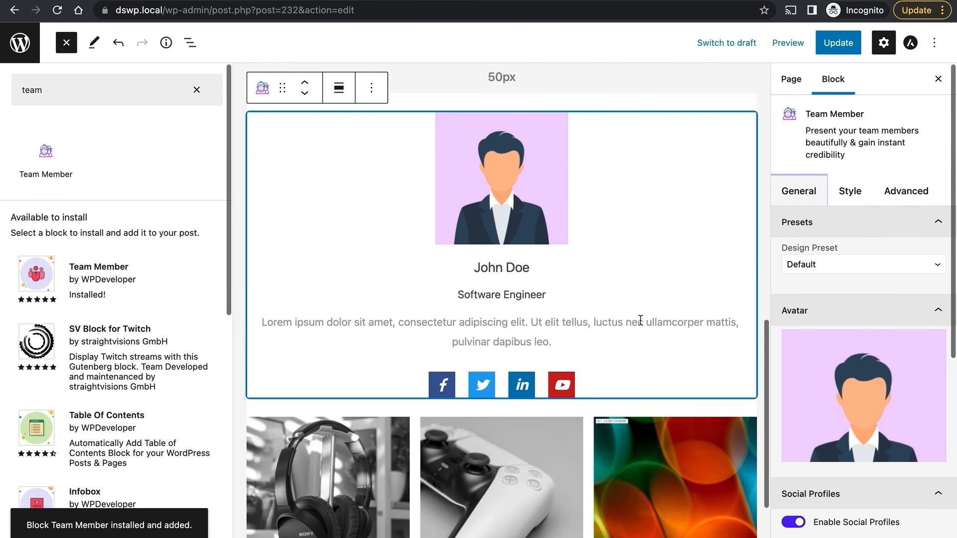
Replace the John Doe heading on the team card with the member's full name.
click(503, 268)
triple_click(504, 268)
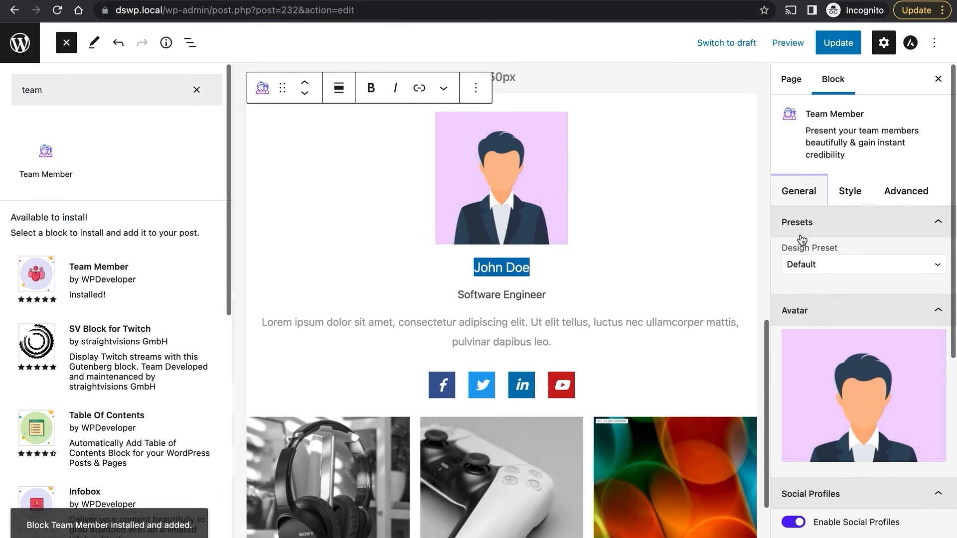
scroll(801, 239, down, 2)
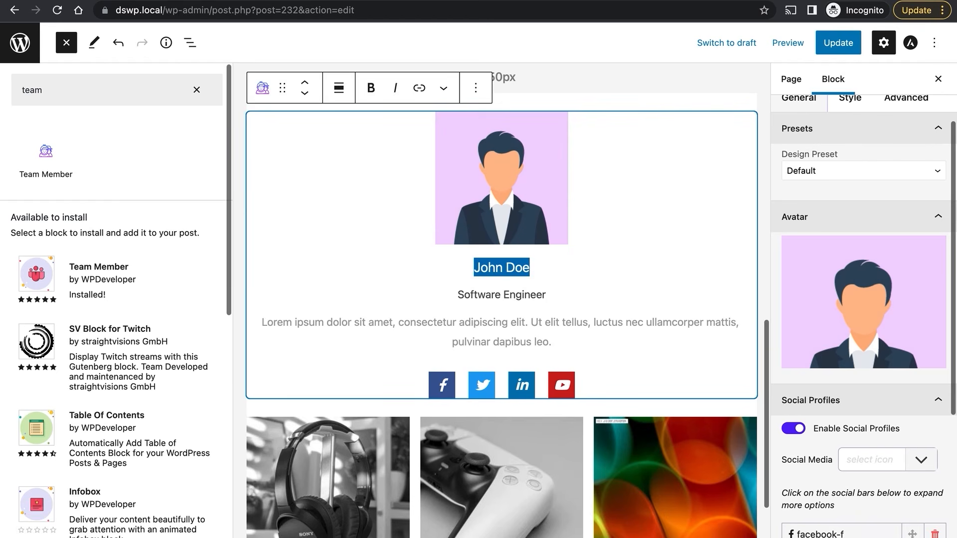
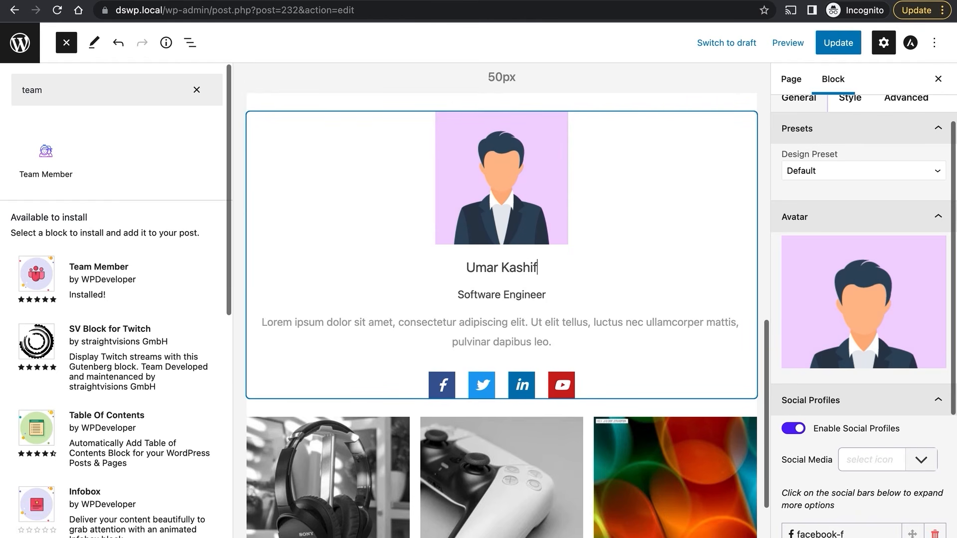
Clear the block inserter search and scroll through the updated page.
scroll(576, 329, down, 1)
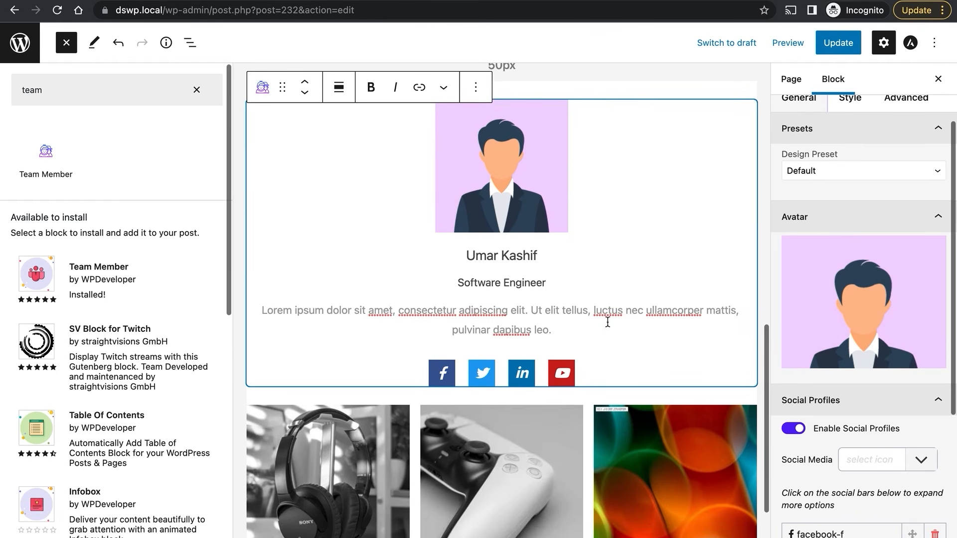
scroll(835, 224, down, 4)
scroll(835, 224, down, 2)
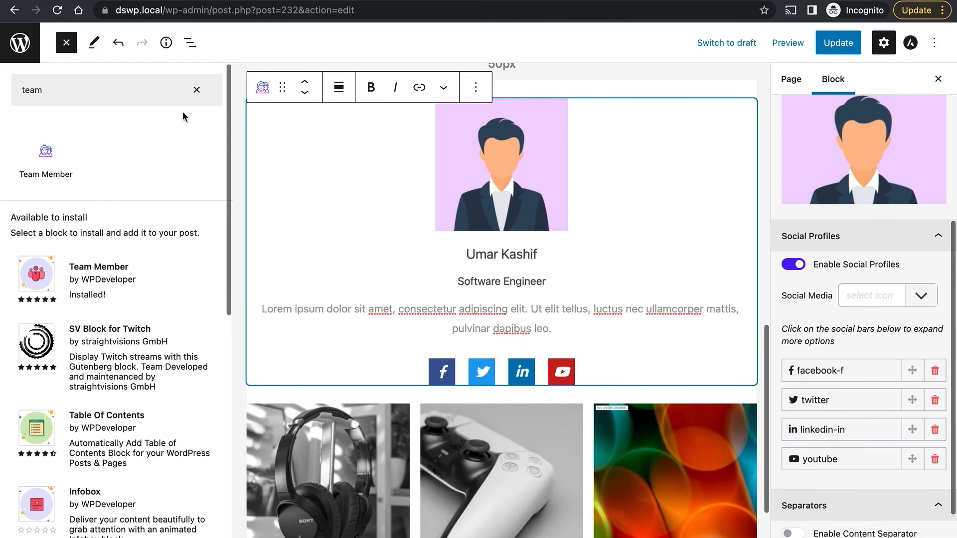
click(197, 91)
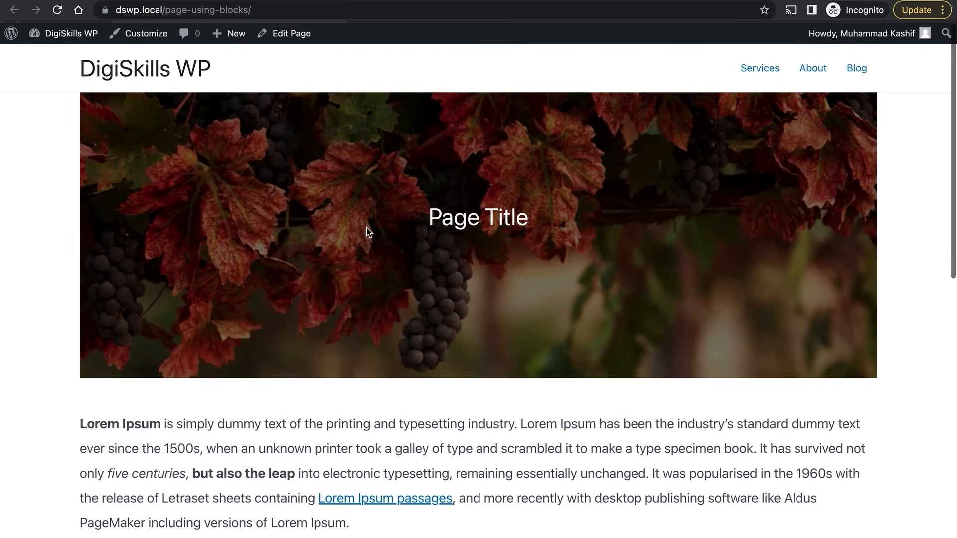
scroll(367, 229, down, 4)
scroll(650, 337, down, 8)
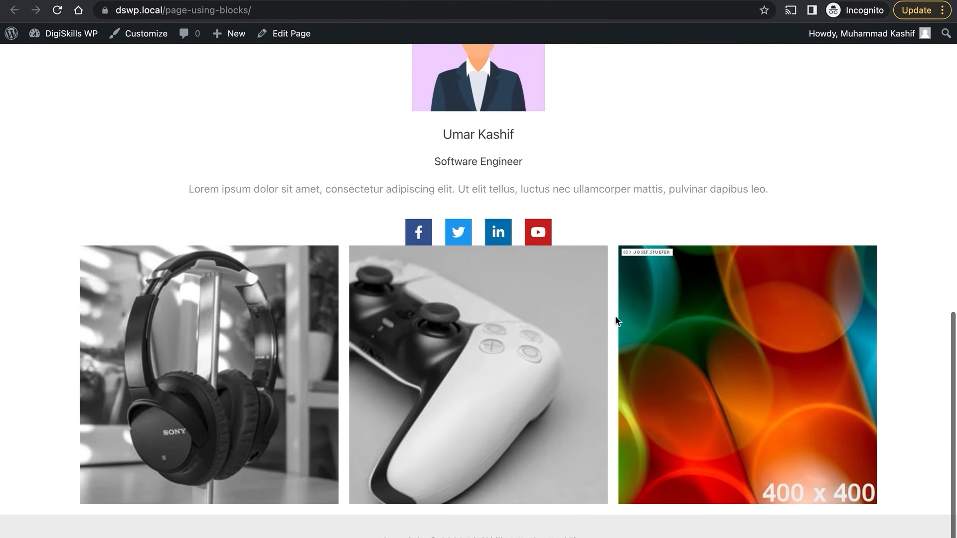
Return to the Page Using Blocks editor tab and scroll to below the gallery.
scroll(456, 293, up, 12)
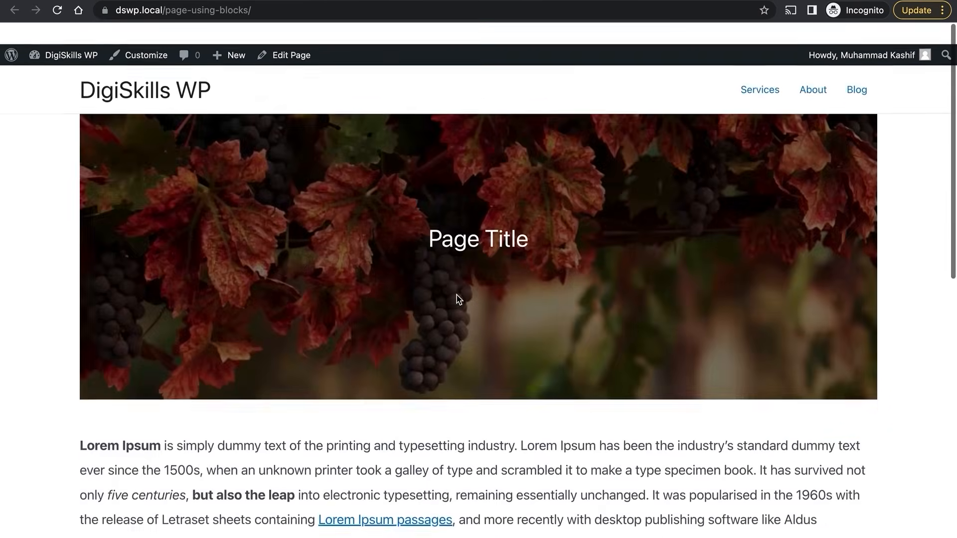
click(80, 1)
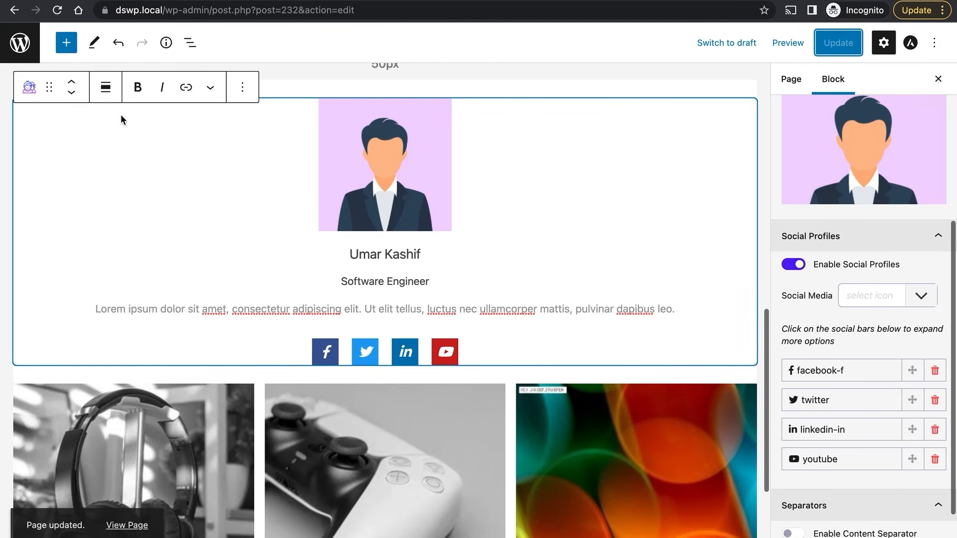
scroll(244, 259, down, 3)
scroll(247, 262, up, 6)
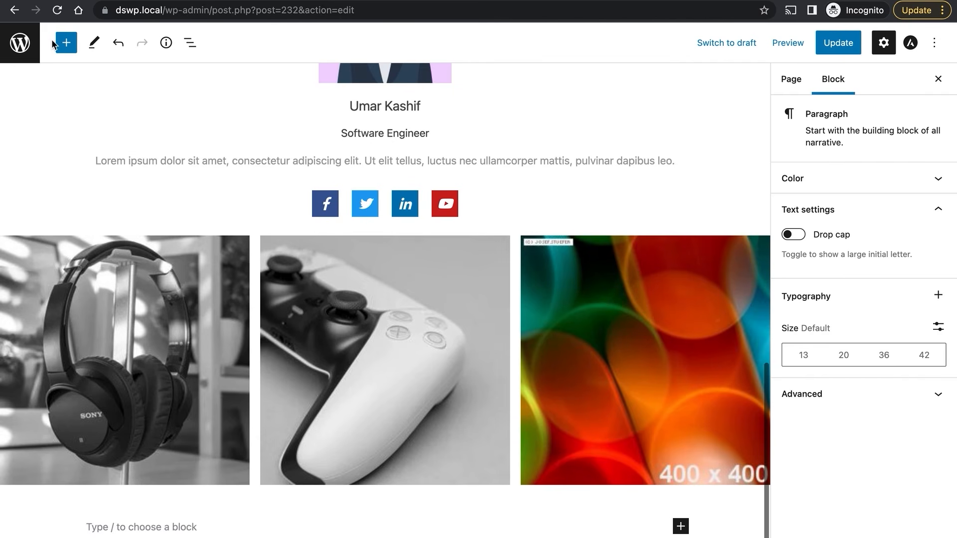
Browse the inserter's Patterns list down to the Pricing table pattern.
click(69, 48)
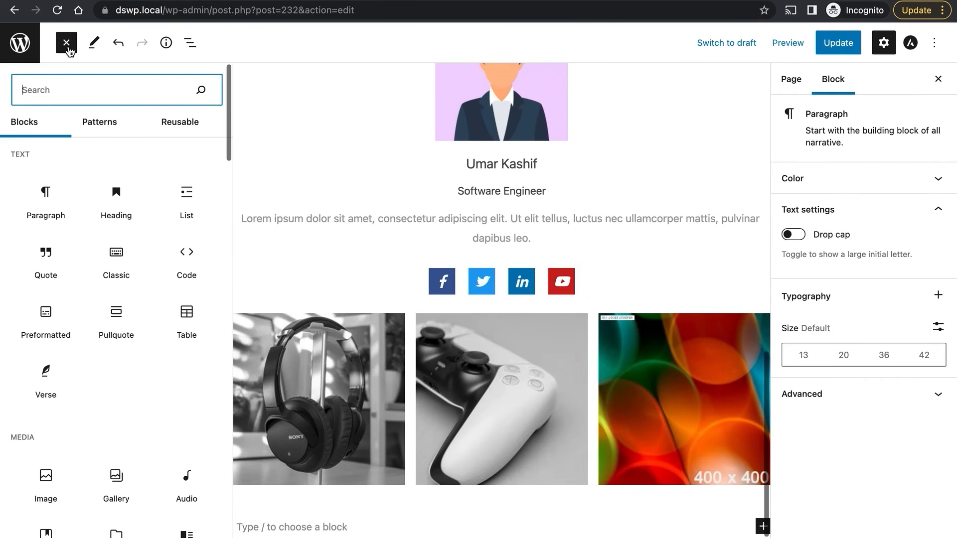
click(97, 125)
scroll(133, 187, down, 4)
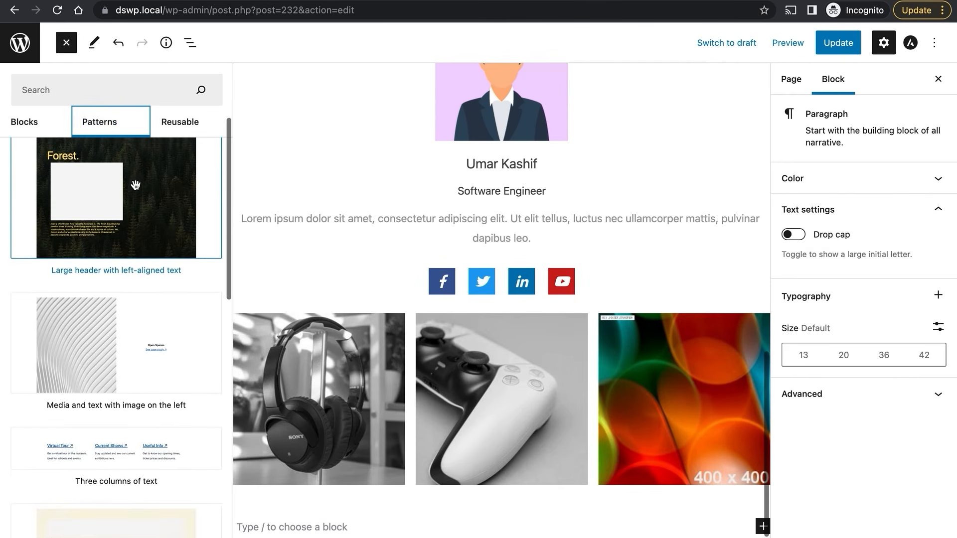
scroll(136, 185, down, 5)
scroll(135, 184, down, 3)
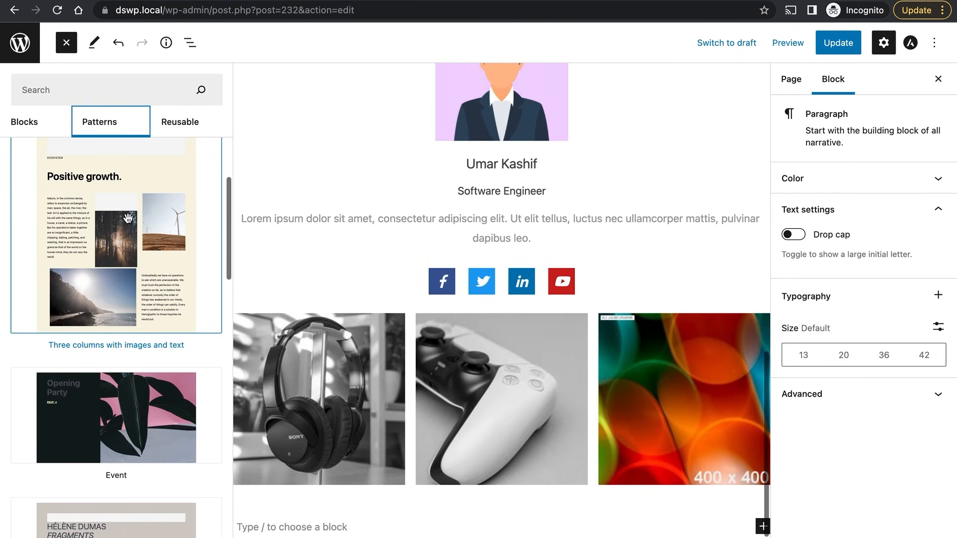
scroll(130, 199, down, 5)
scroll(128, 218, down, 20)
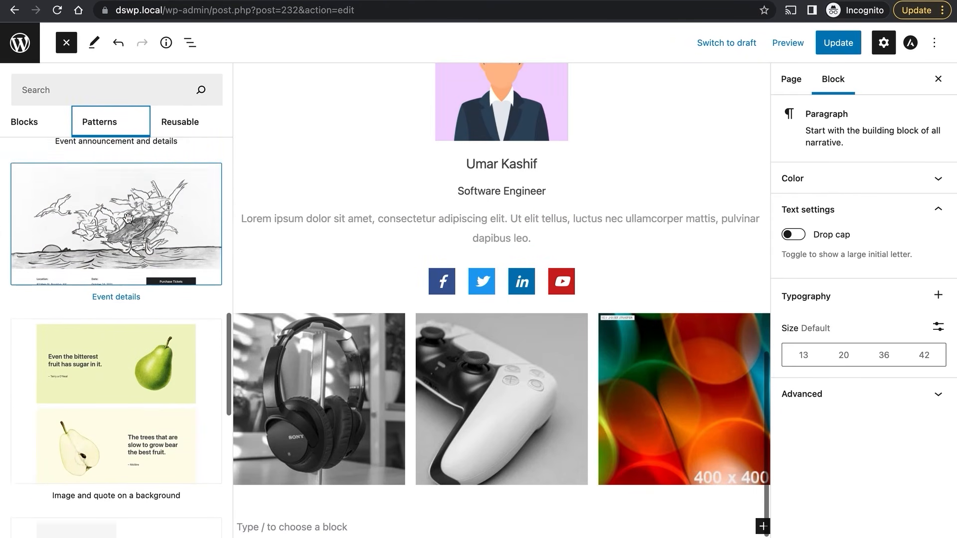
scroll(128, 218, down, 15)
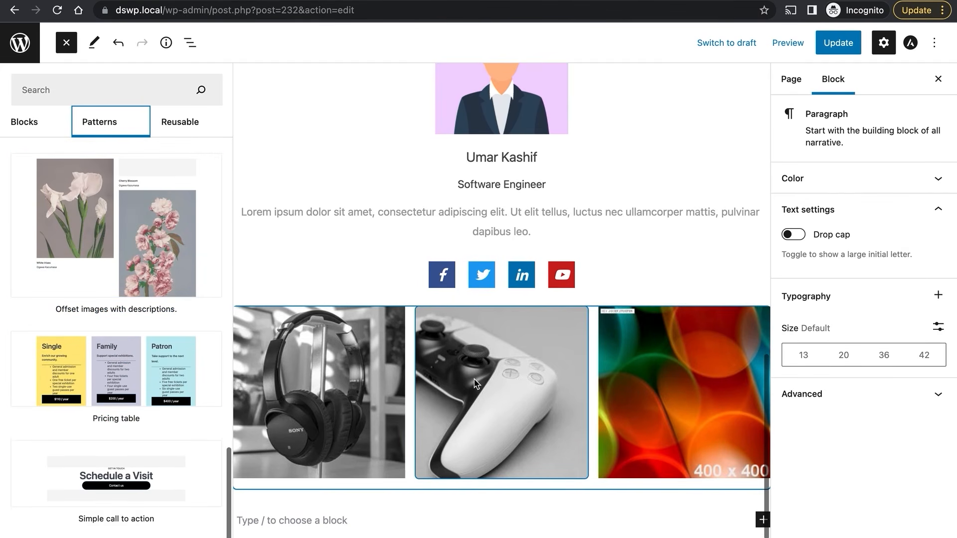
Insert the three-tier Pricing table pattern below the gallery.
click(151, 357)
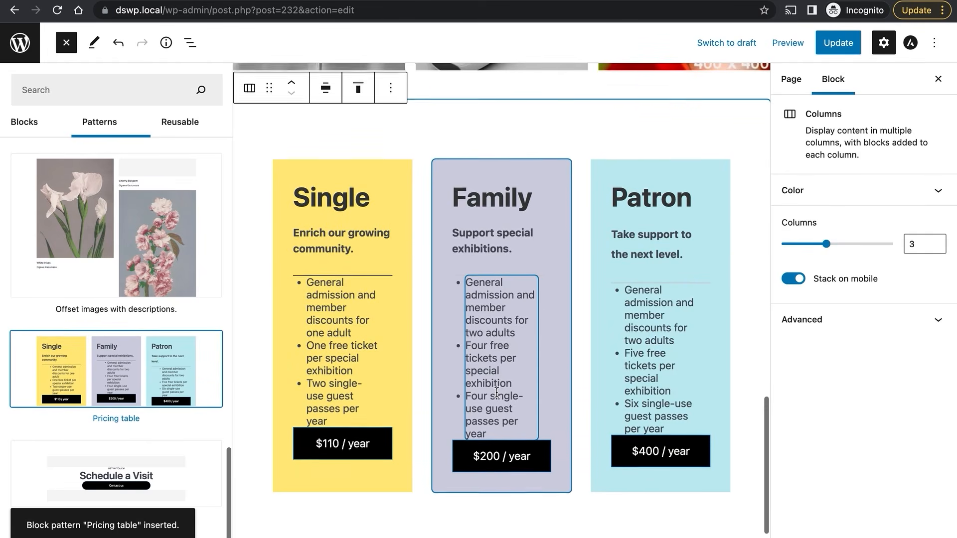
scroll(496, 393, up, 4)
scroll(498, 349, down, 3)
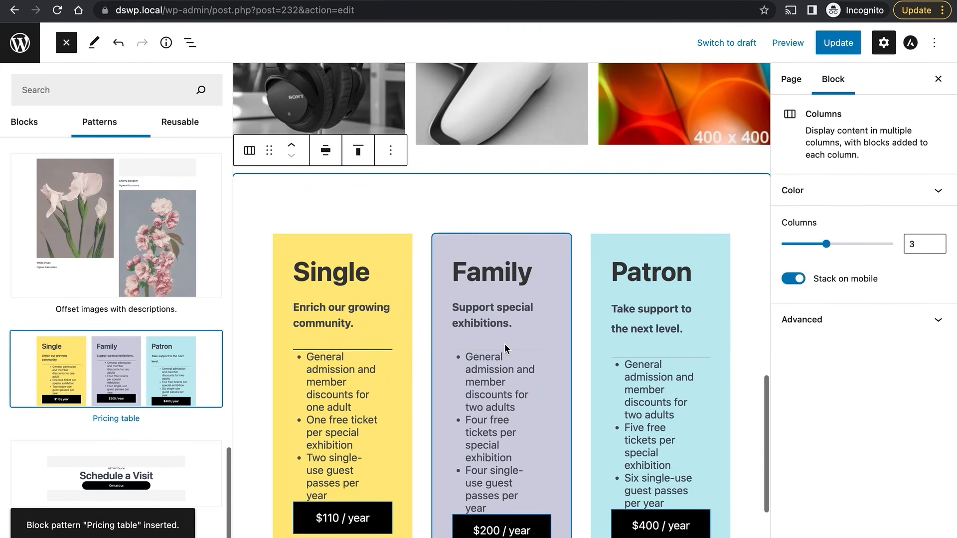
double_click(363, 276)
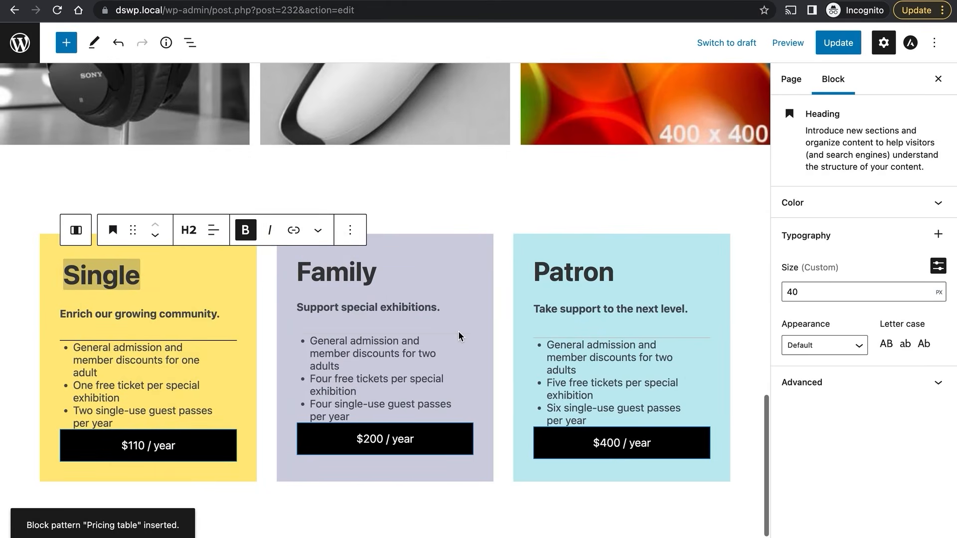
scroll(626, 327, down, 2)
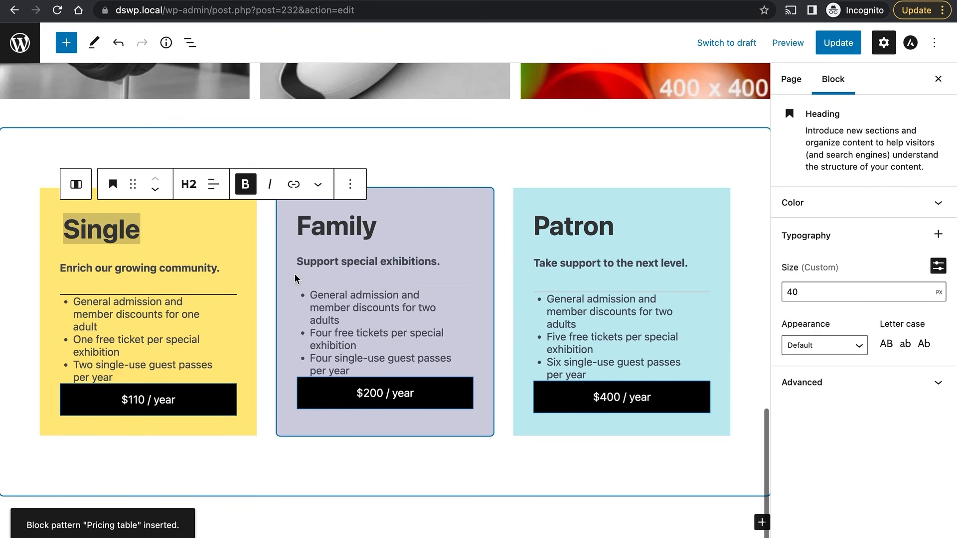
click(618, 318)
double_click(327, 244)
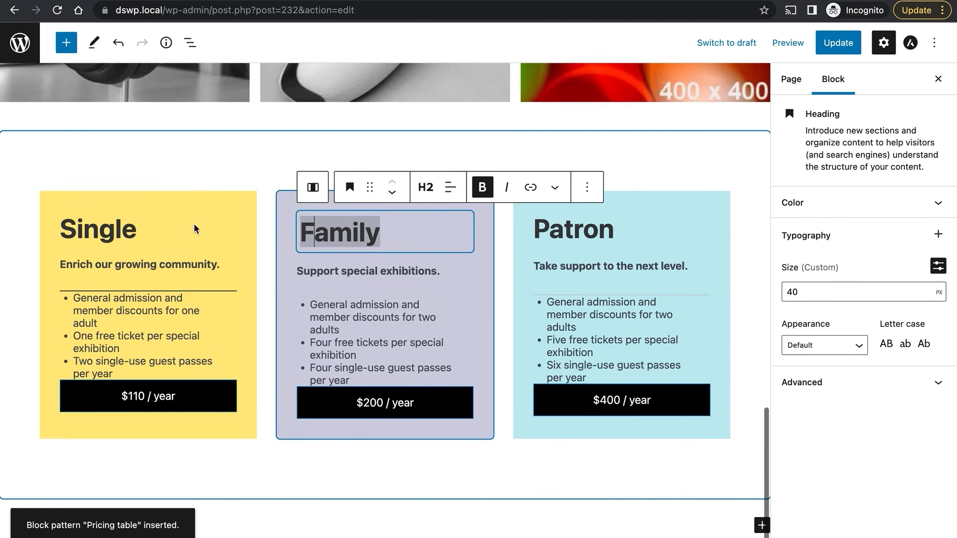
Rename the tiers Single, Family and Patron to Silver, Gold and Diamond.
double_click(123, 223)
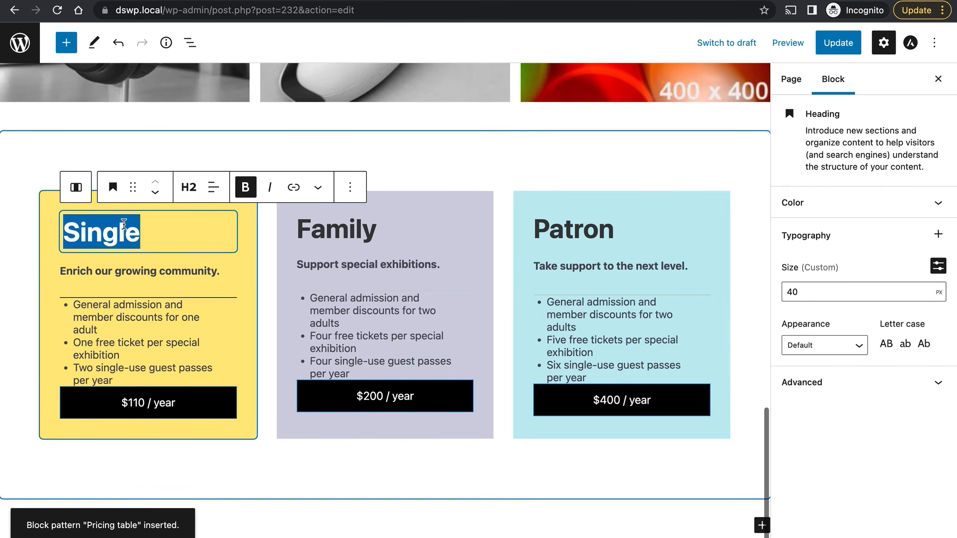
text(Silver)
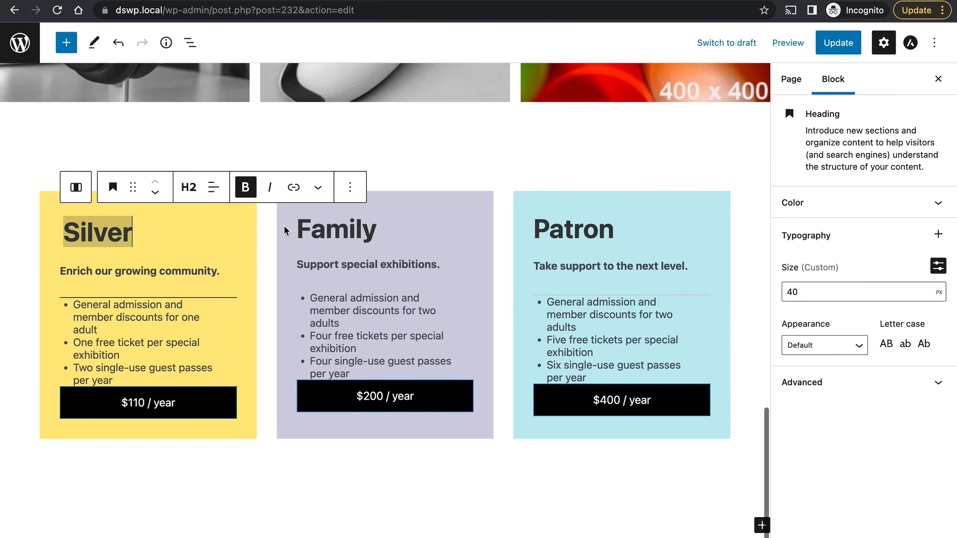
click(327, 226)
double_click(328, 227)
text(Go)
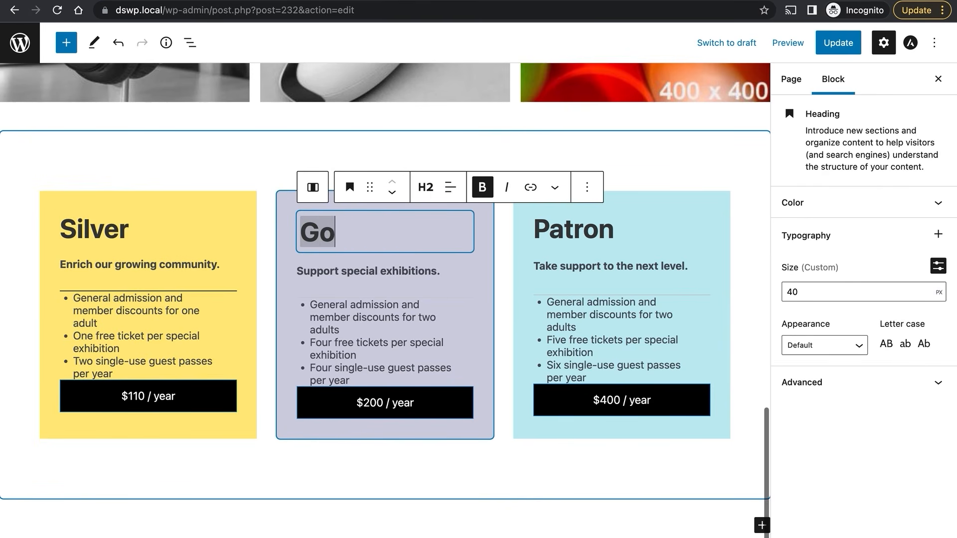
text(ld)
click(567, 230)
double_click(567, 230)
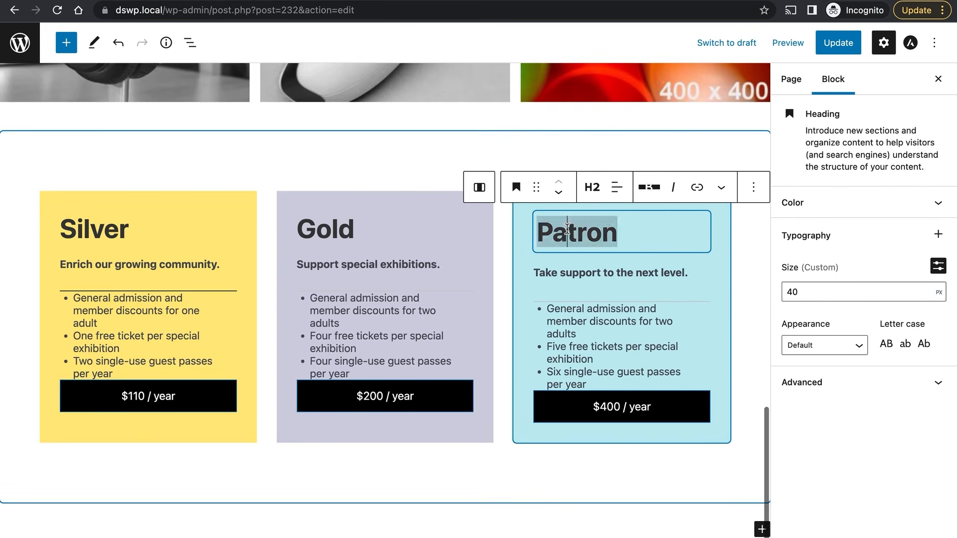
text(Diamond)
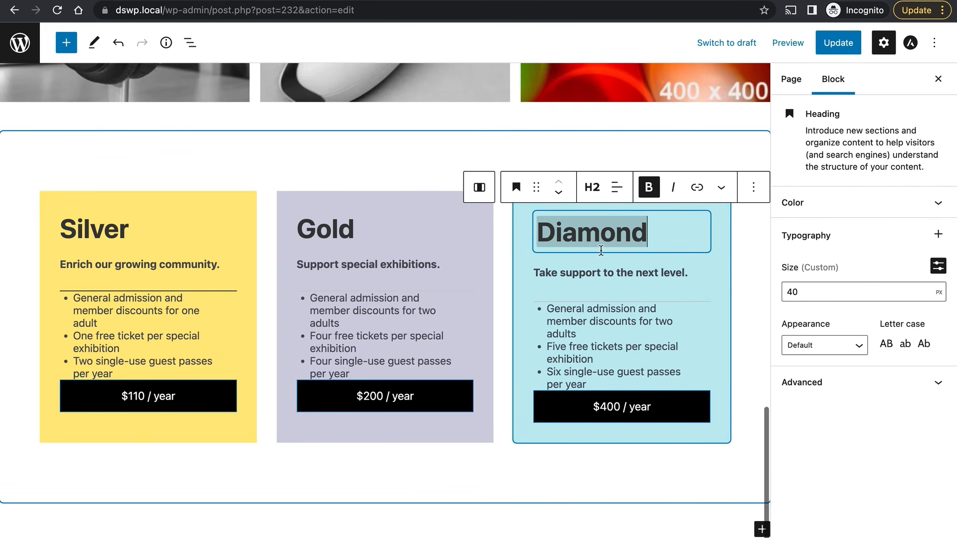
click(630, 309)
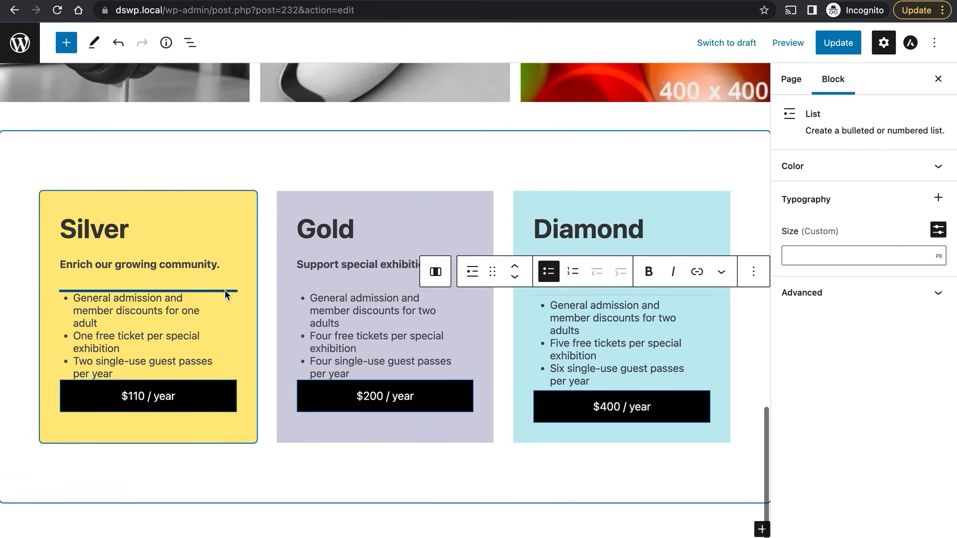
click(165, 305)
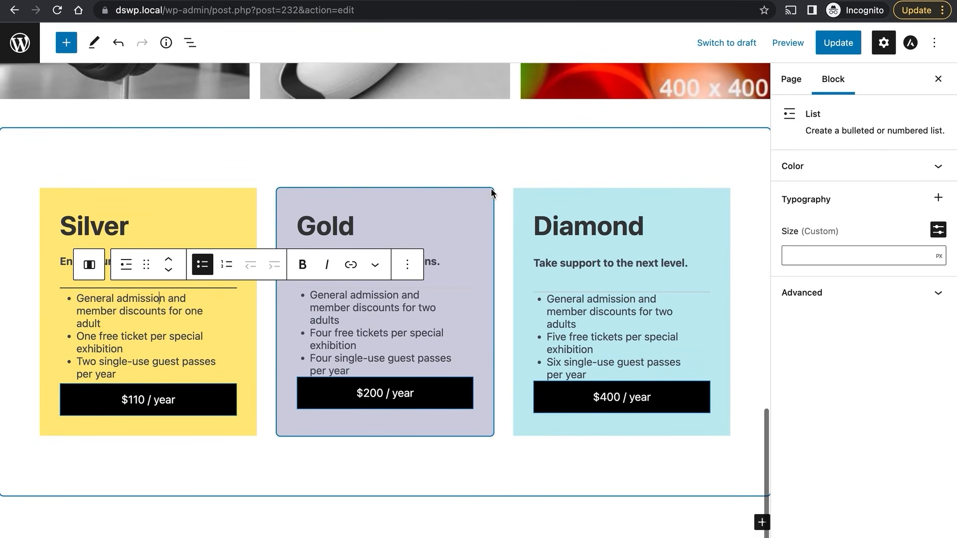
click(64, 45)
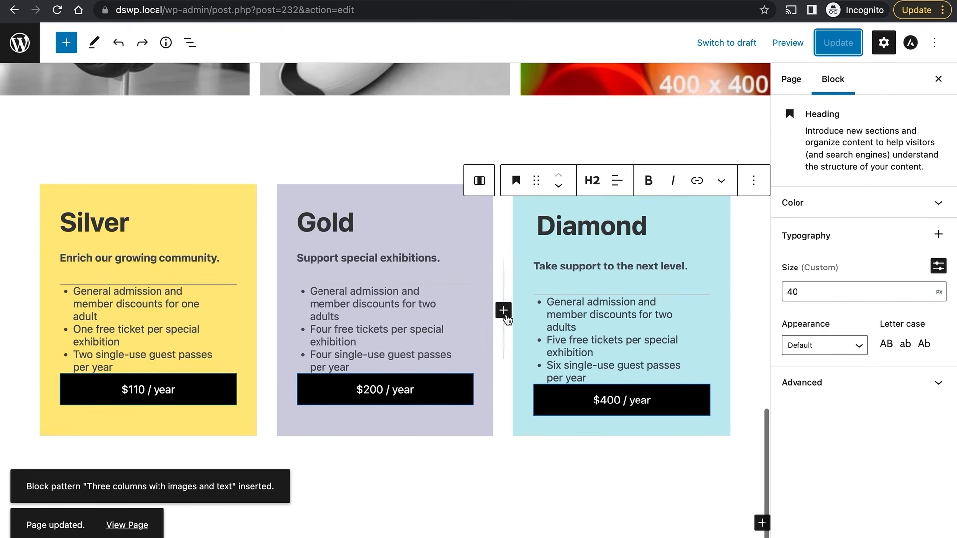
Insert the 'Three columns with images and text' Positive growth pattern after the pricing table.
click(67, 42)
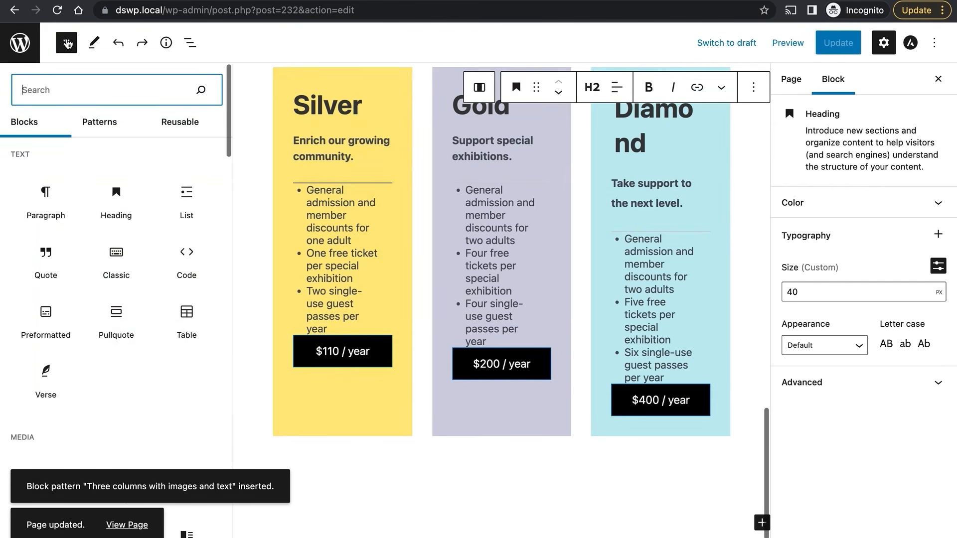
click(99, 121)
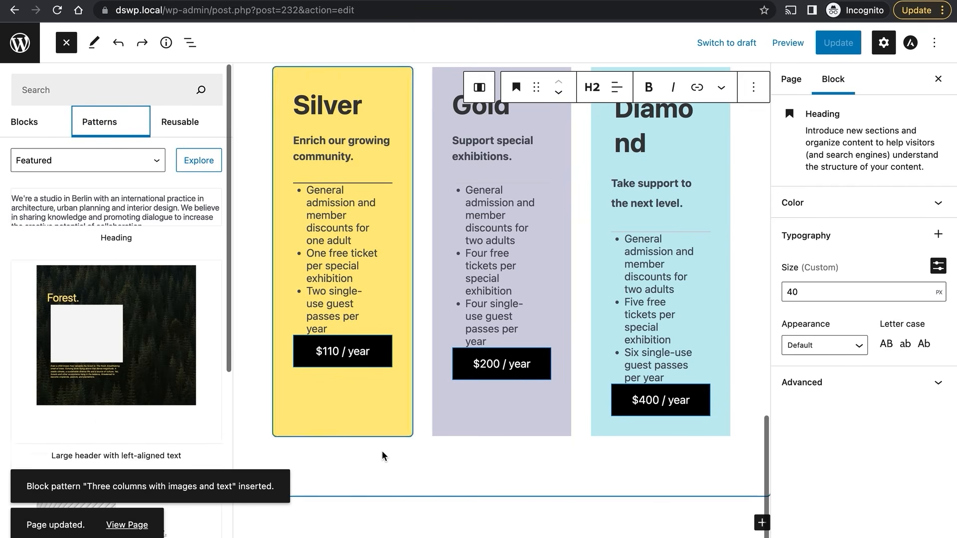
click(410, 513)
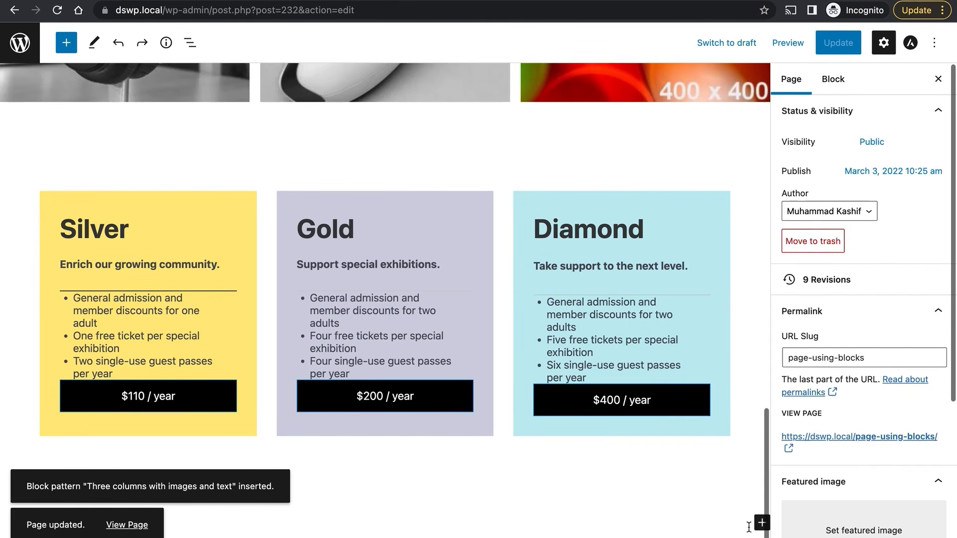
click(66, 44)
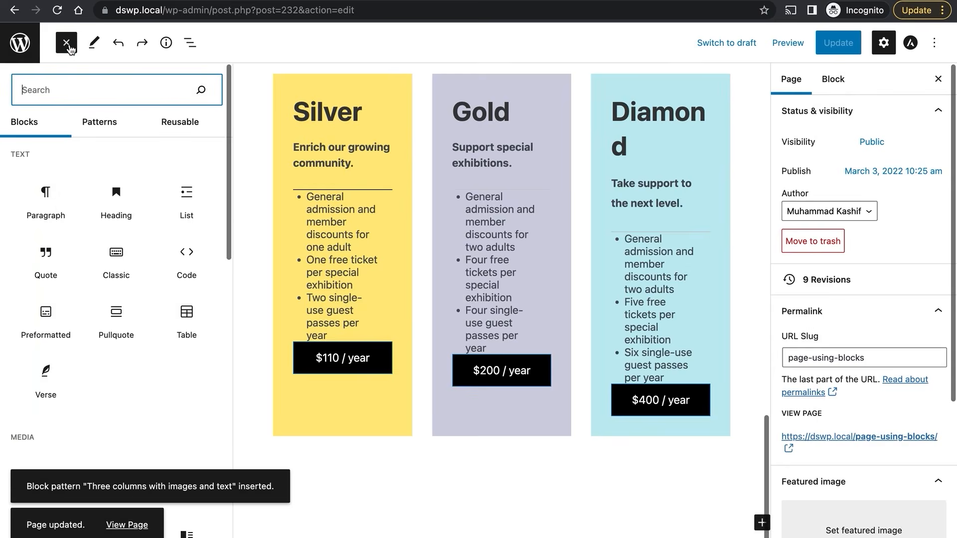
click(87, 125)
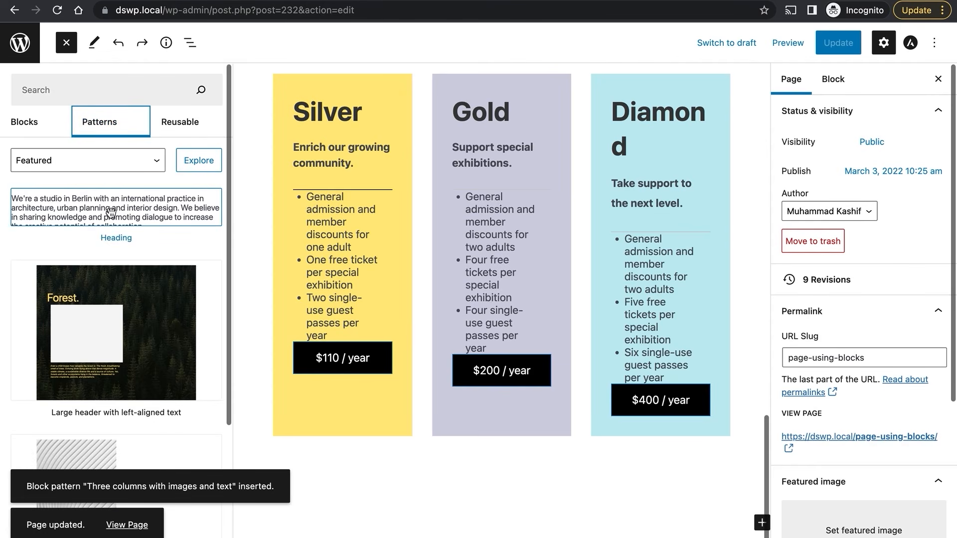
scroll(111, 213, down, 10)
scroll(111, 214, down, 5)
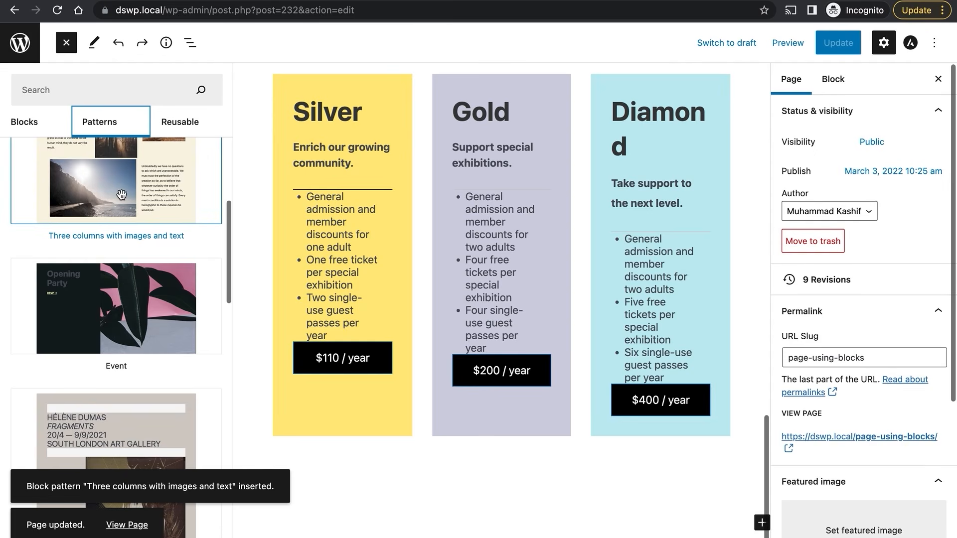
click(122, 194)
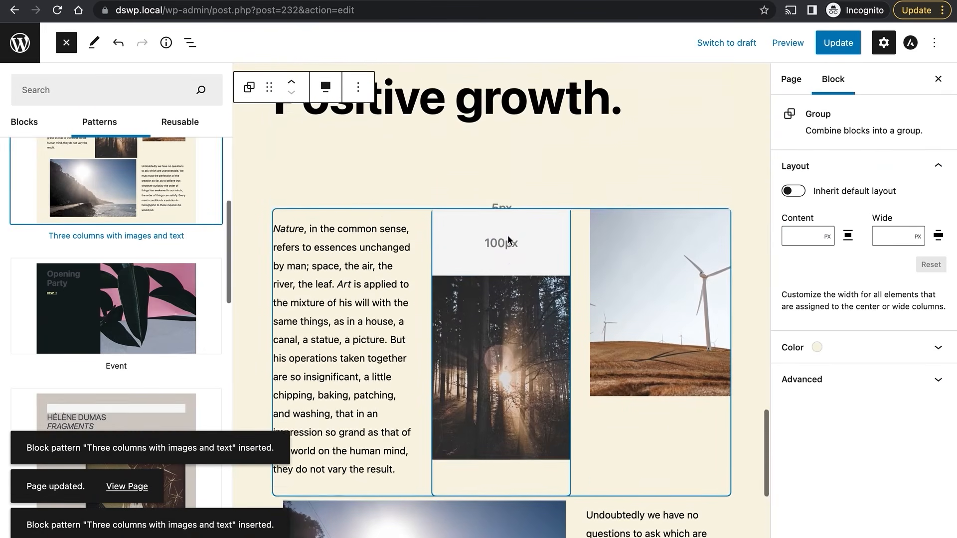
Save the page changes with Update.
scroll(507, 235, up, 4)
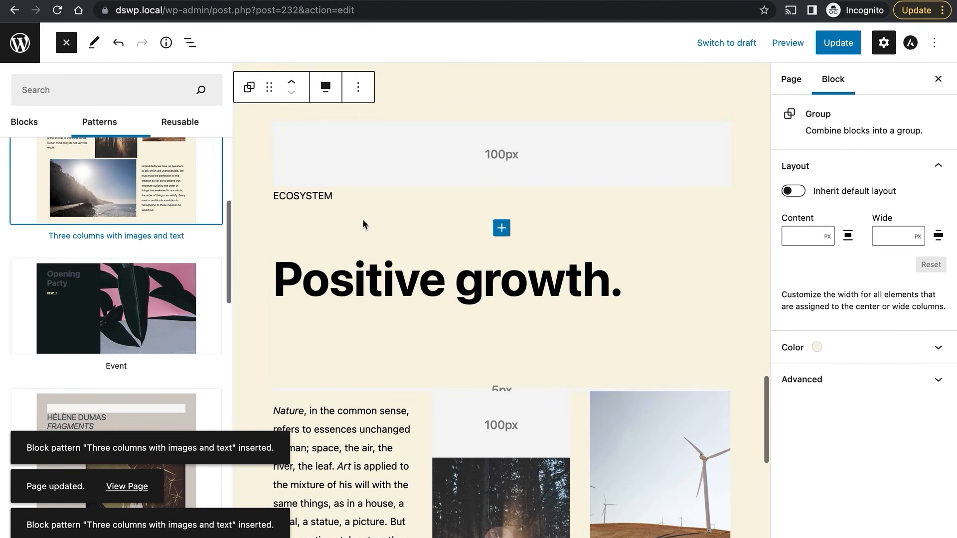
scroll(454, 280, down, 1)
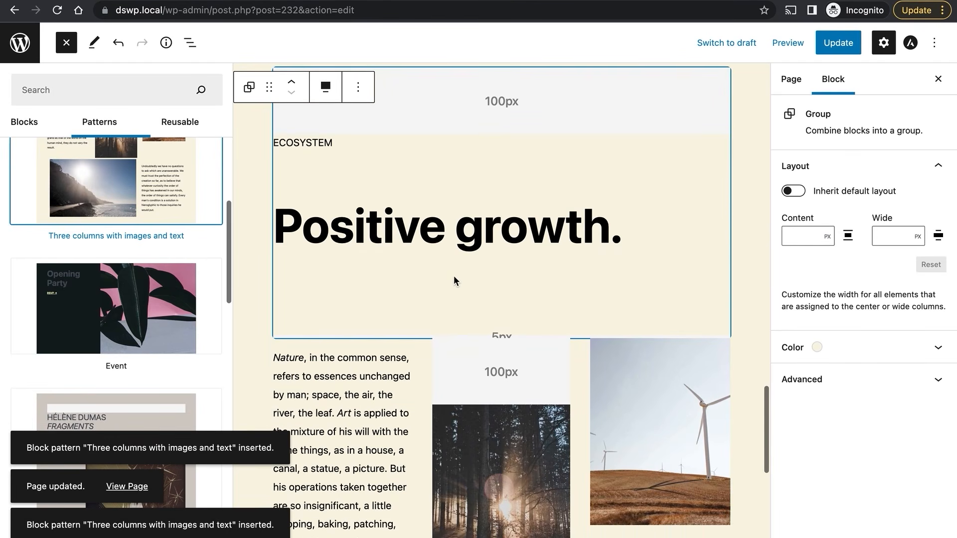
click(839, 45)
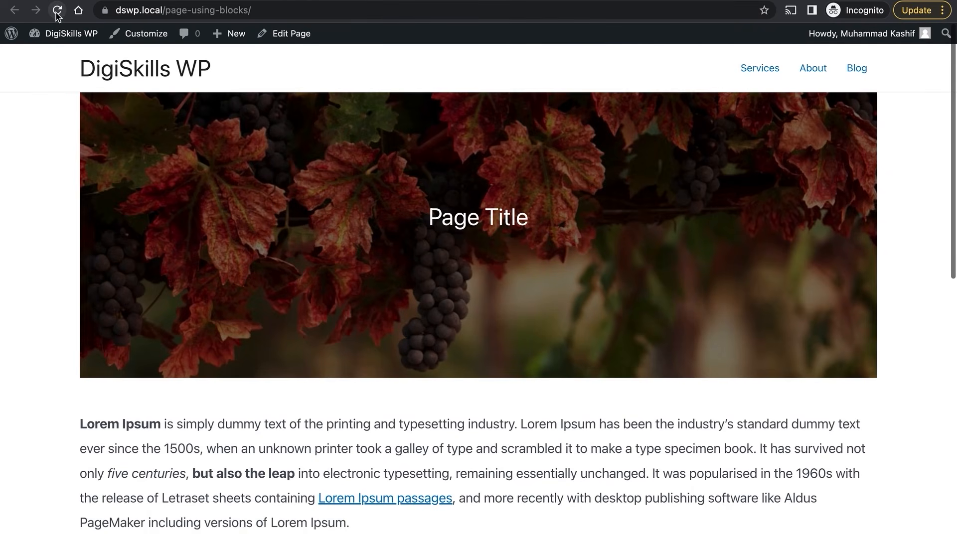
View the live page and scroll through the pricing table and Positive growth section.
click(57, 13)
scroll(354, 245, down, 15)
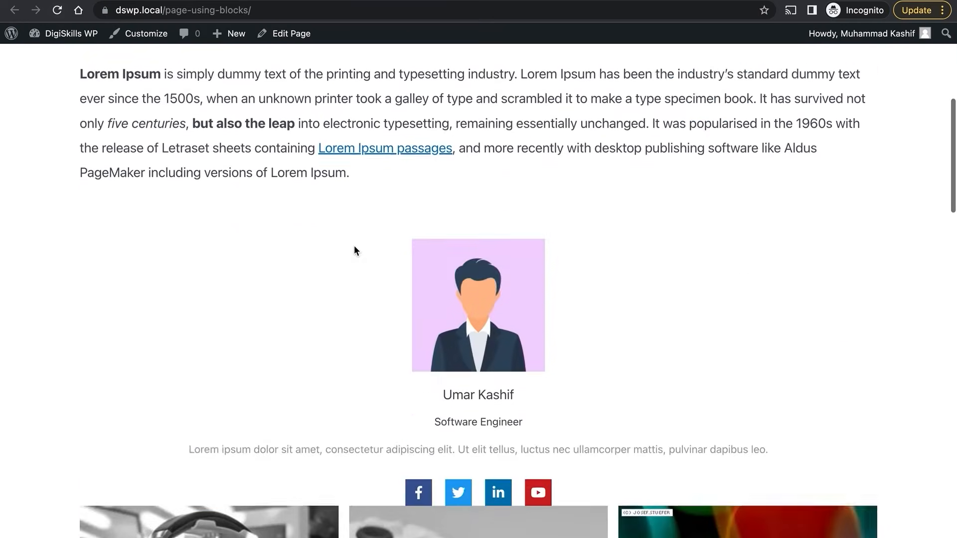
scroll(353, 245, down, 10)
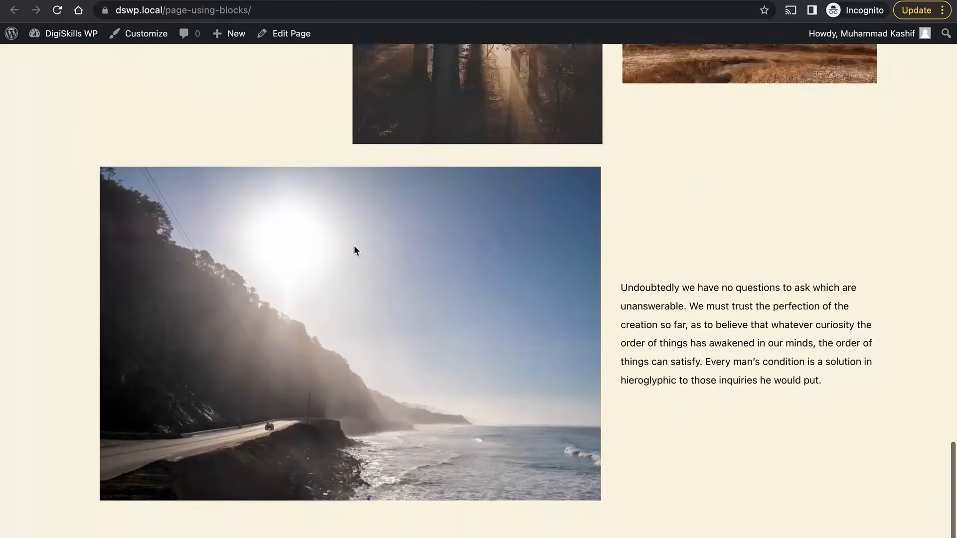
scroll(355, 249, up, 10)
scroll(354, 249, up, 10)
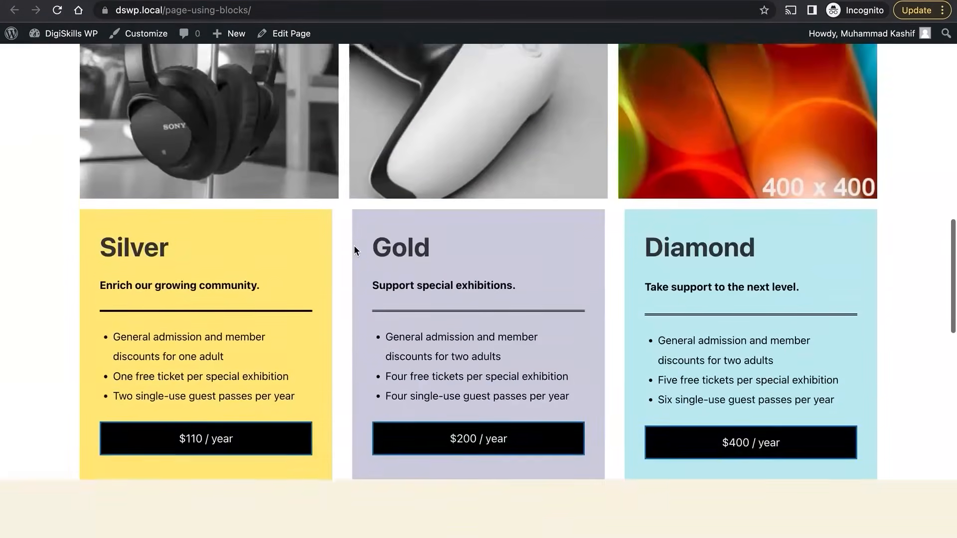
scroll(355, 250, down, 14)
scroll(355, 249, up, 5)
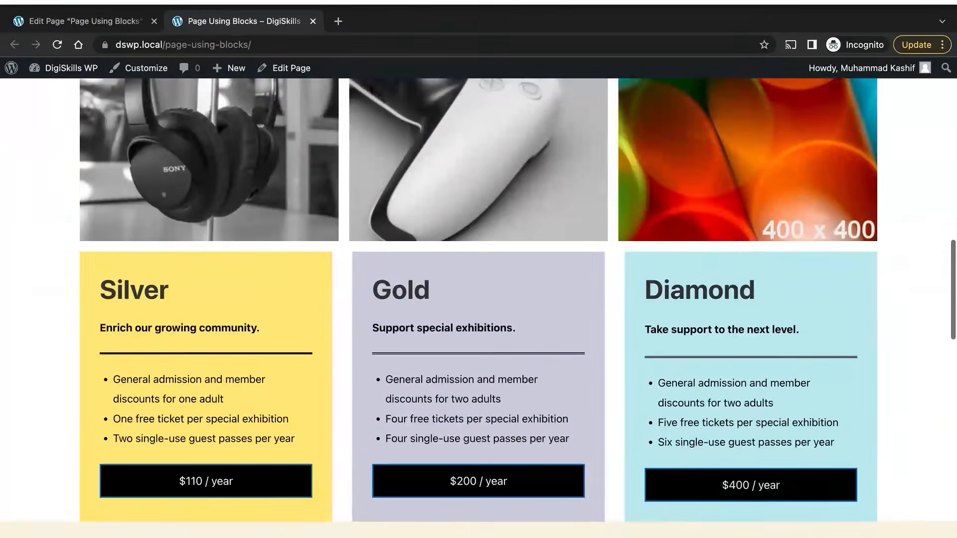